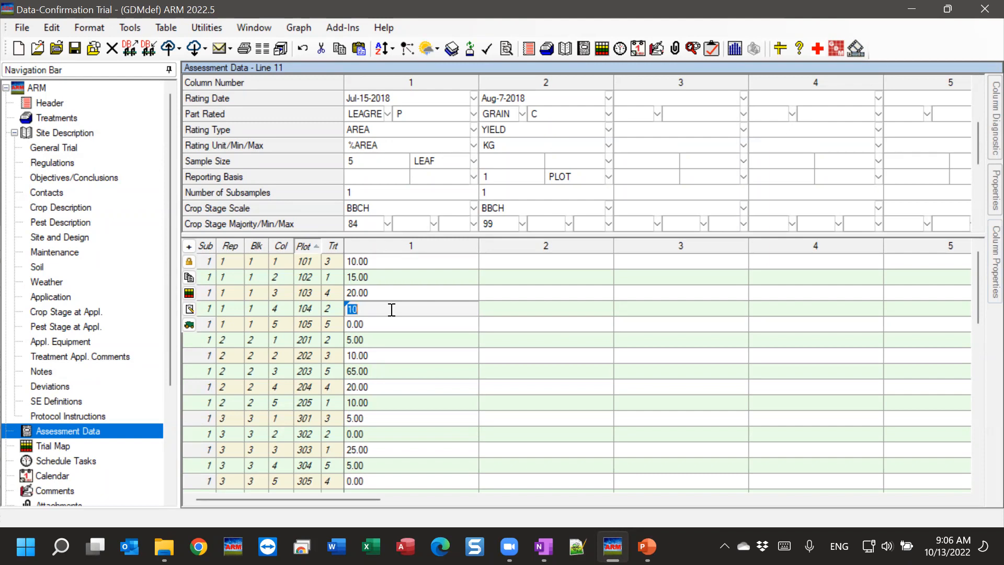
- Review the column 1 assessment values through the last plot, along with the column's rating unit
left_click(386, 262)
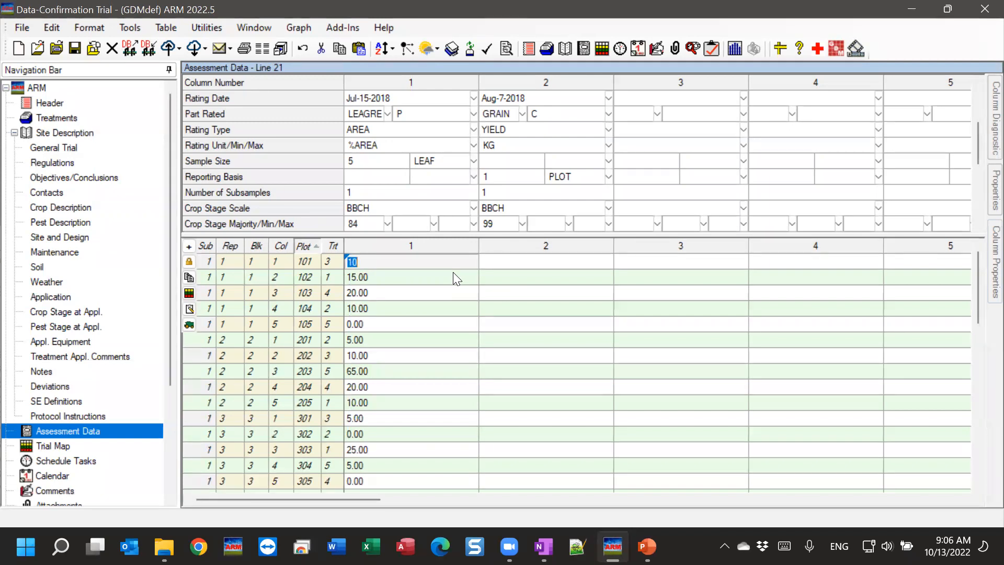
scroll(453, 272, "down", 12)
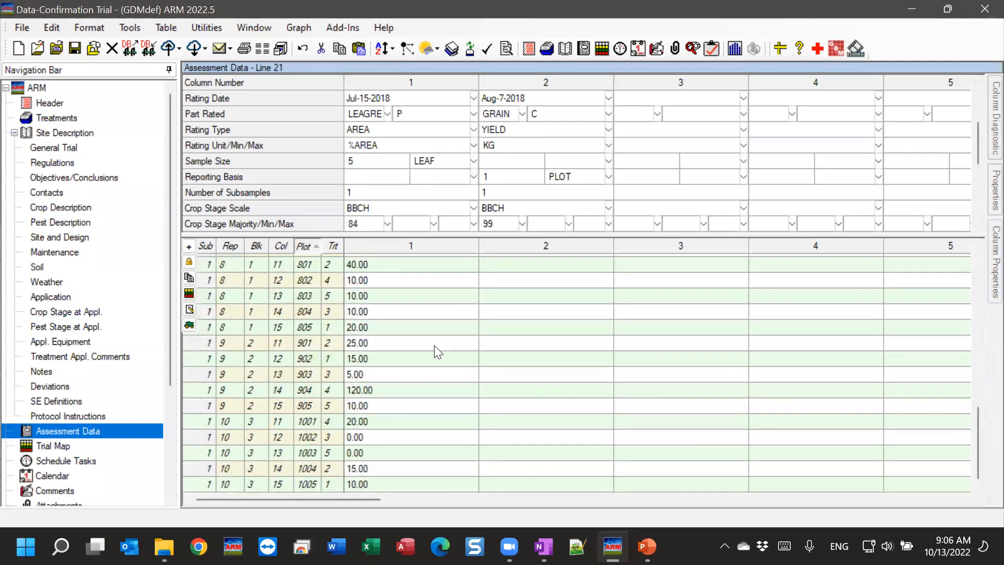
key("ctrl+Home")
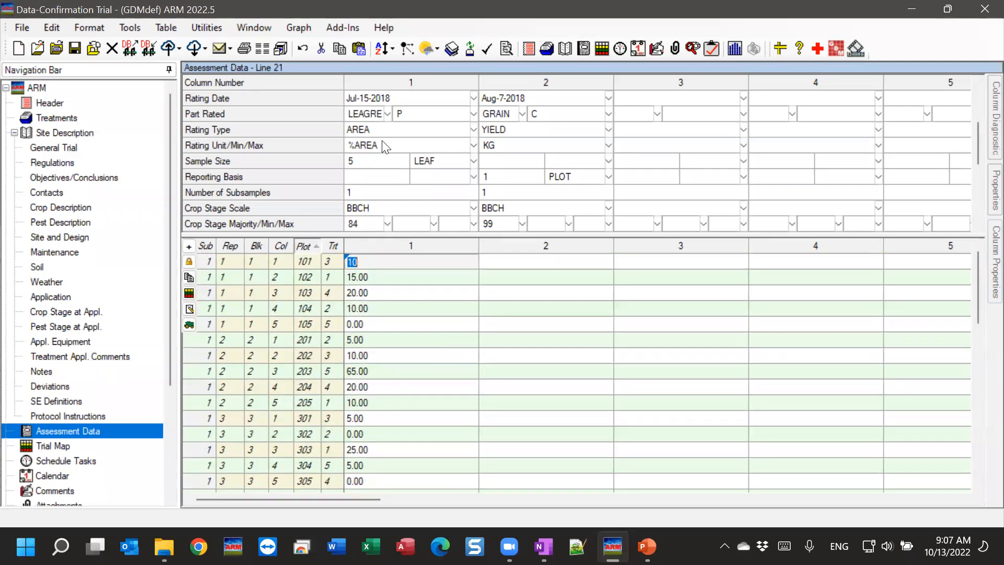
left_click(379, 146)
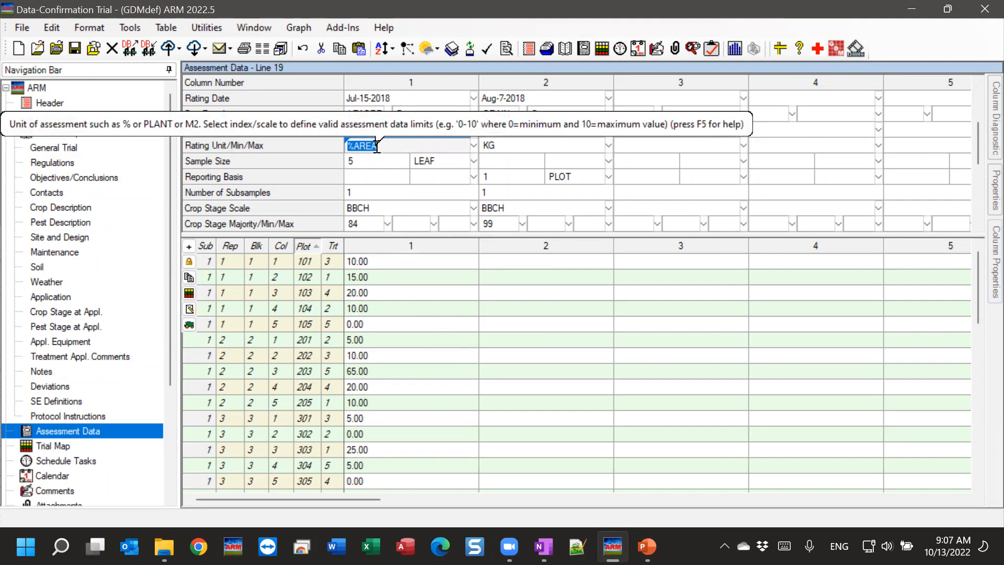
left_click(401, 262)
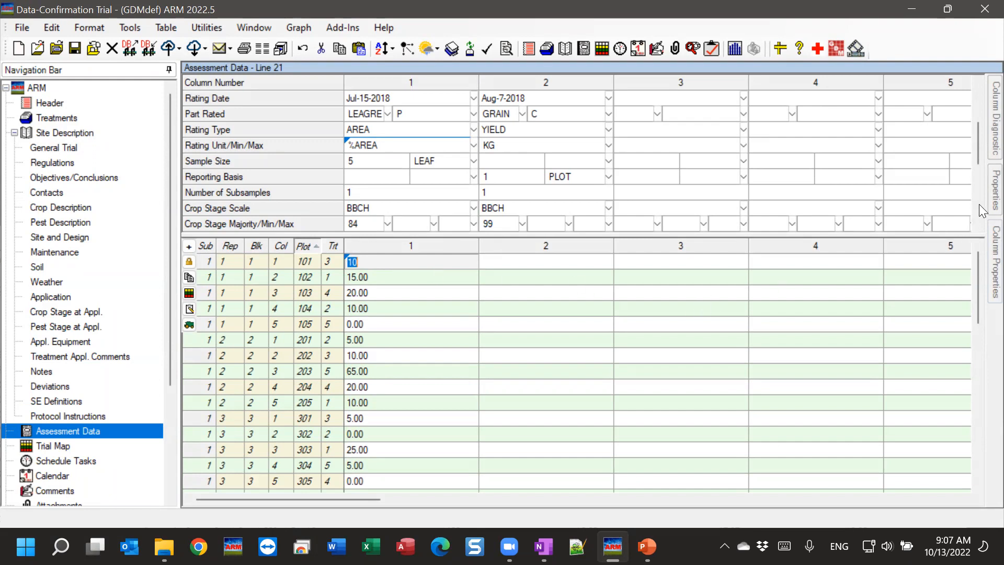
- Keep the assessment properties pinned open and unhide the Rating Minimum and Rating Maximum fields
mouse_move(983, 209)
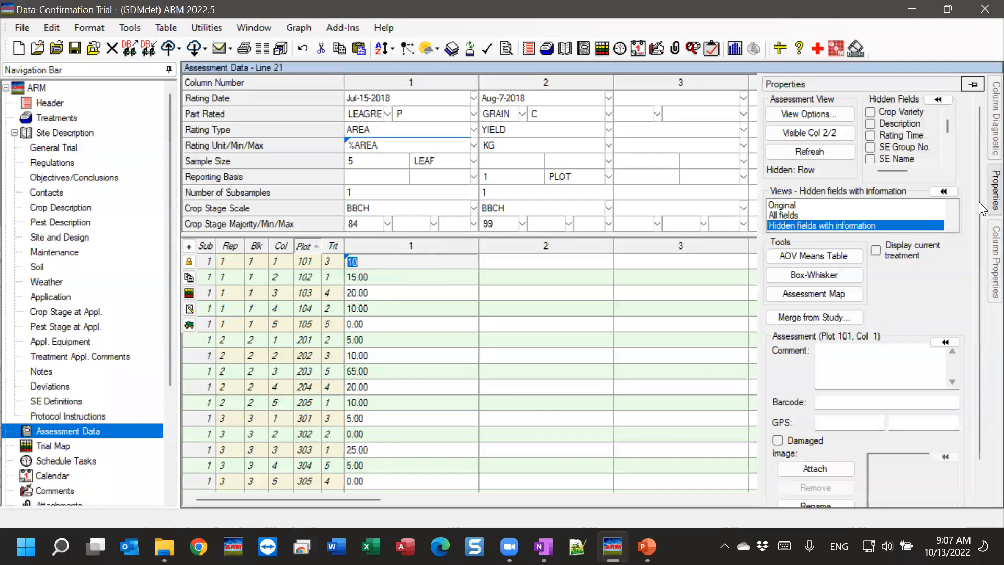
left_click(965, 82)
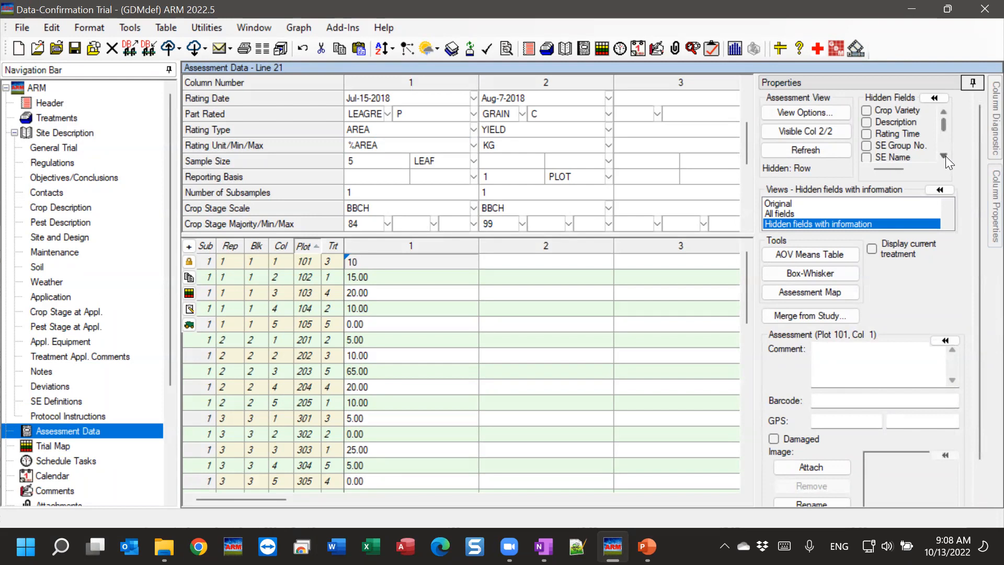
scroll(946, 156, "down", 5)
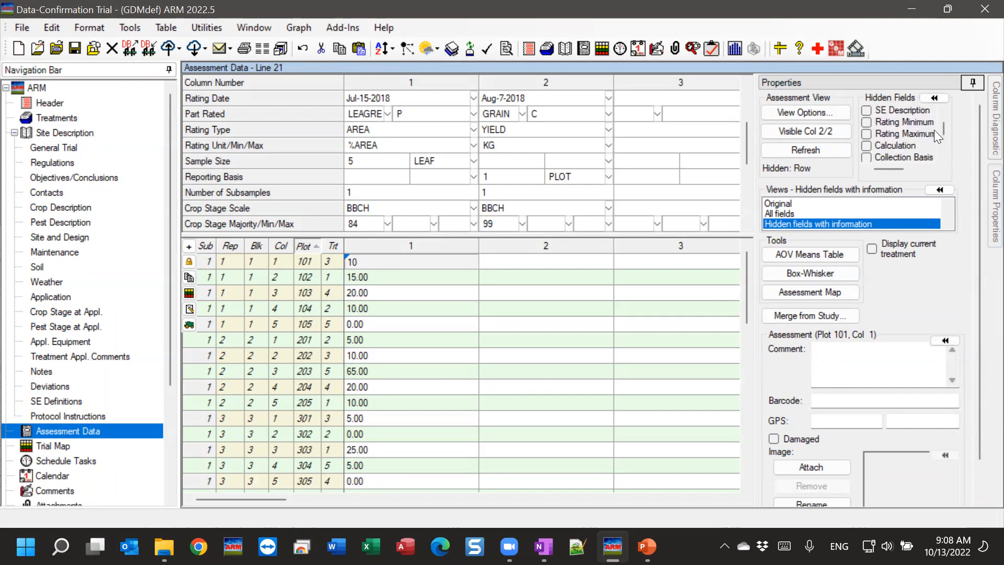
left_click(868, 122)
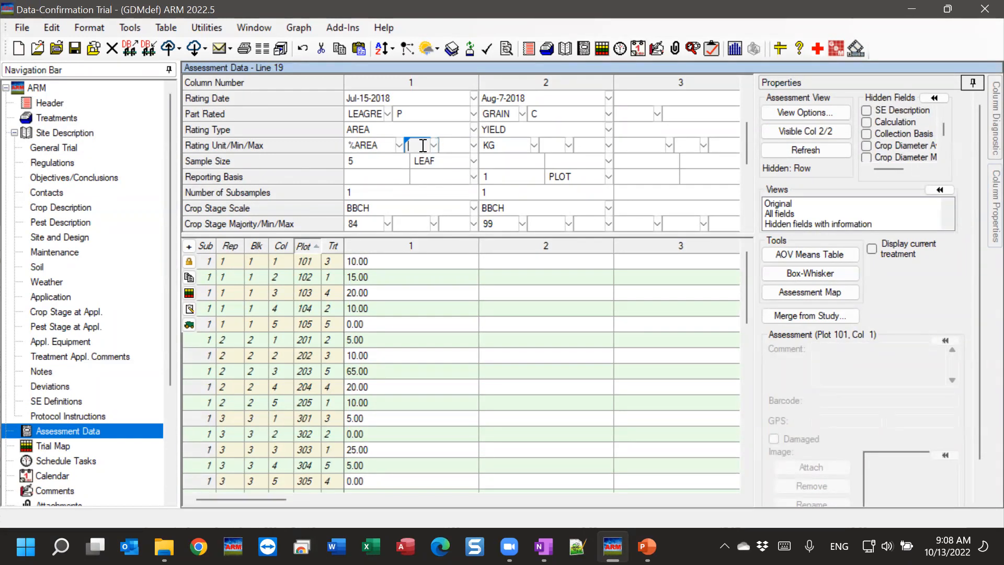
- Look up column 1's LEAGRE part rated code and %AREA rating unit in their code lists, making no new selection
left_click(356, 145)
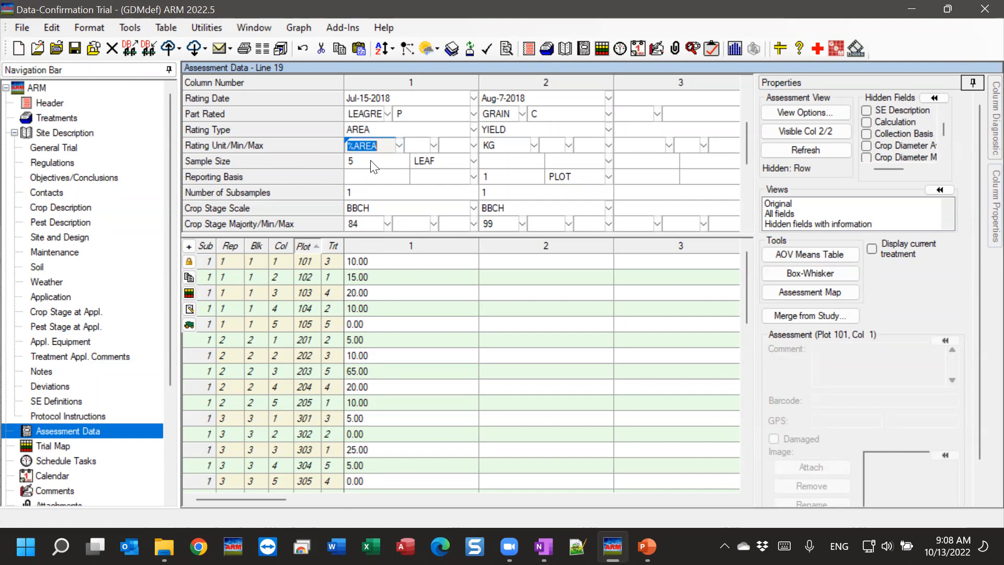
left_click(366, 114)
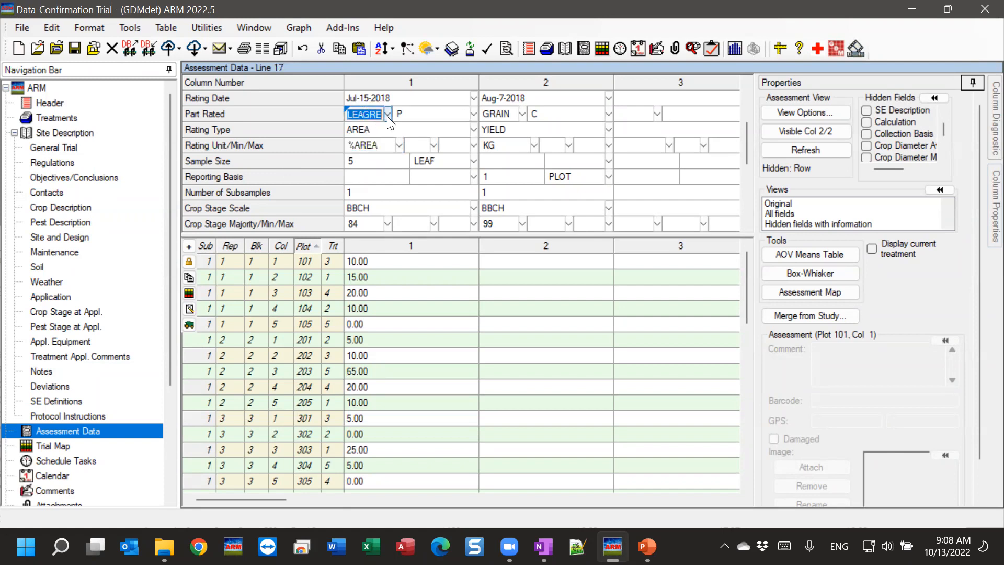
left_click(387, 114)
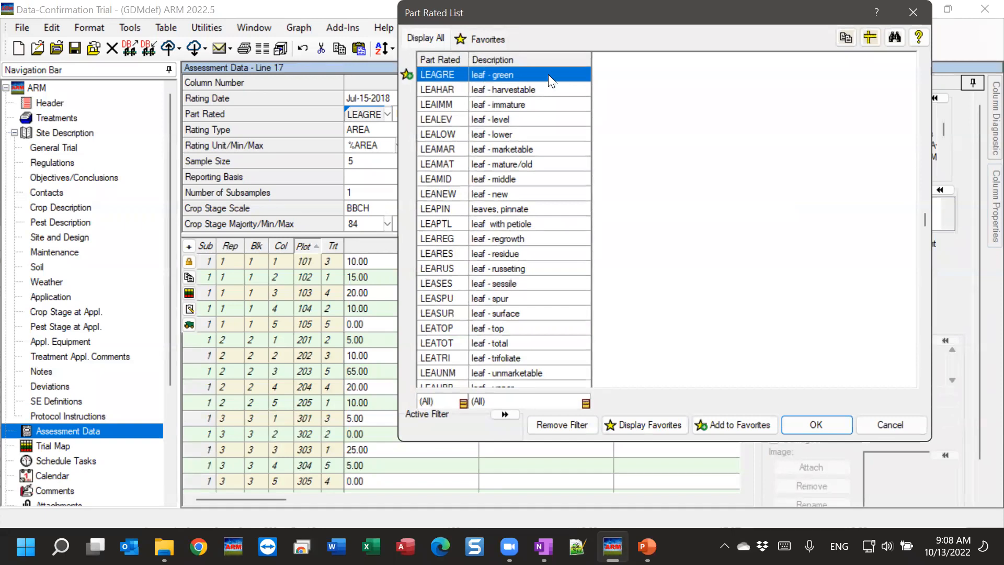
left_click(901, 18)
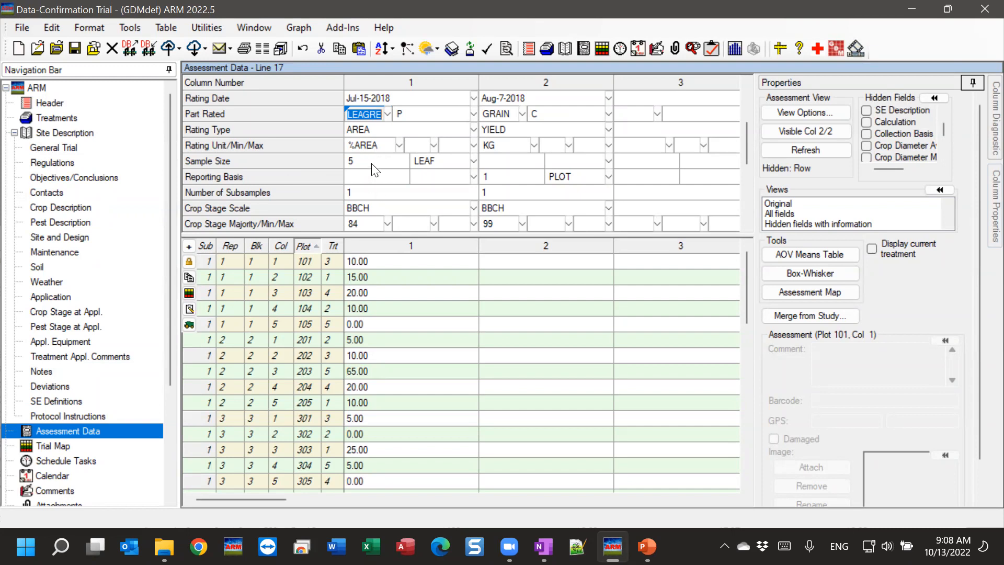
left_click(365, 145)
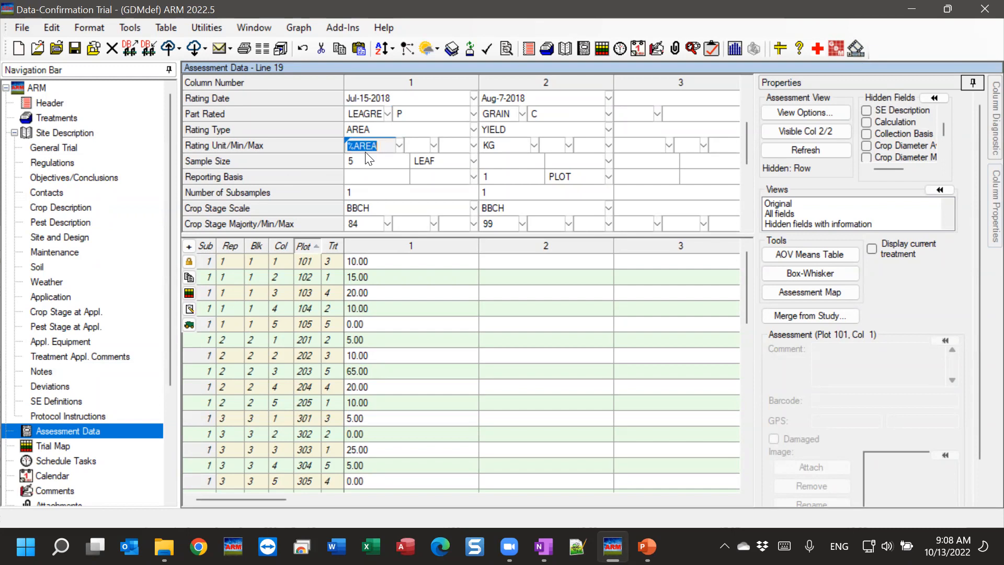
left_click(397, 145)
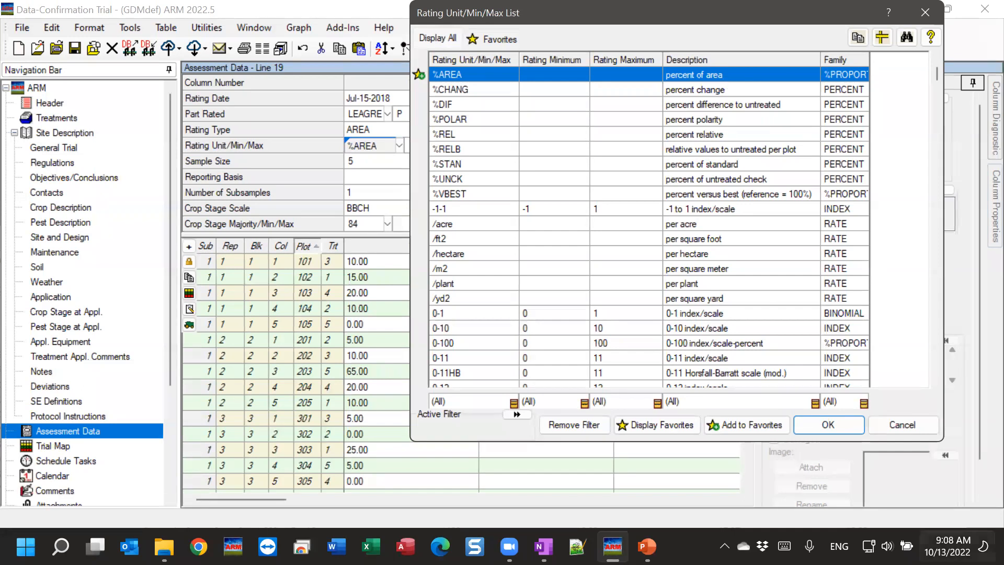
left_click(908, 426)
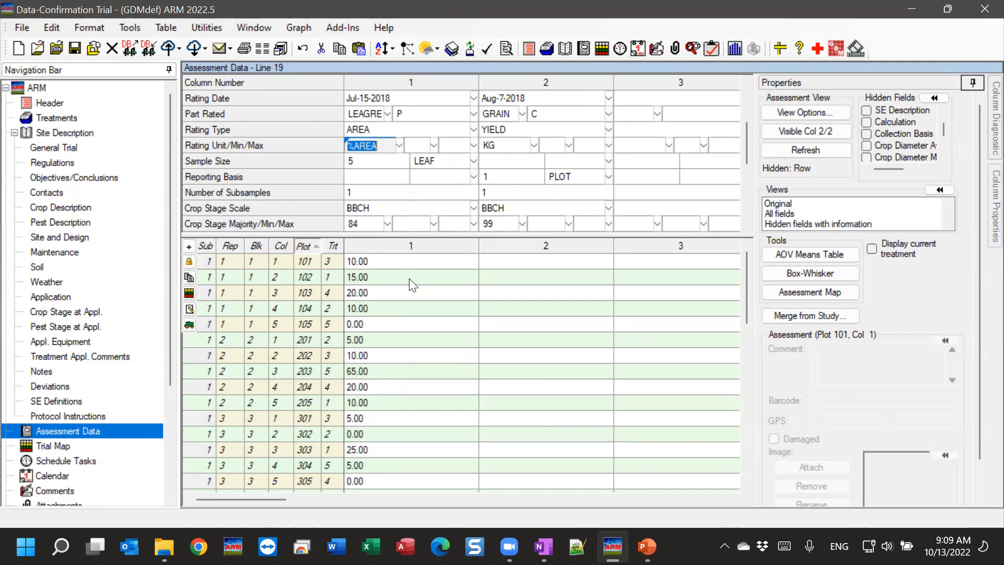
- Set column 1's rating minimum to 0 and maximum to 100, keeping the out-of-bounds value
left_click(412, 147)
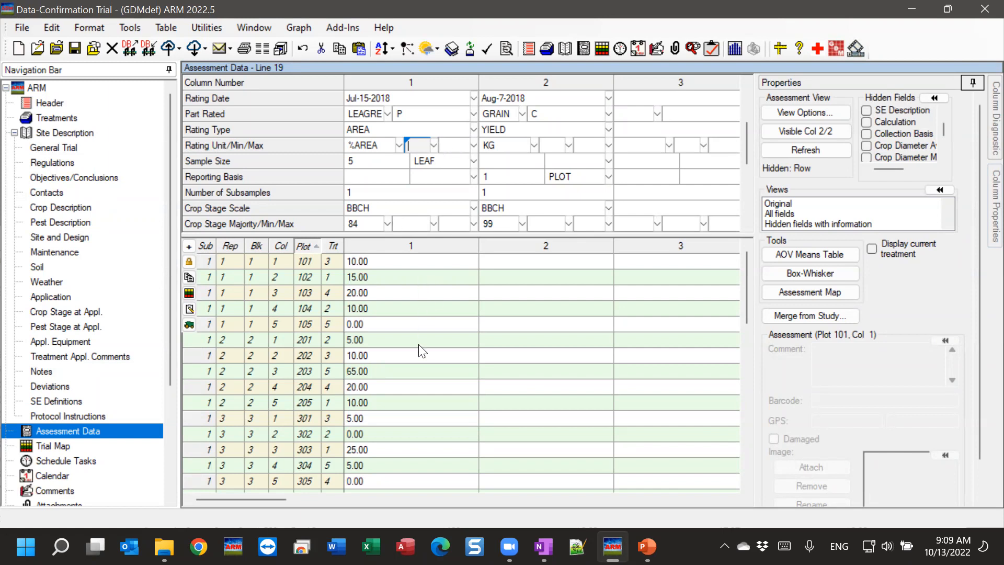
type("0")
left_click(455, 151)
type("100")
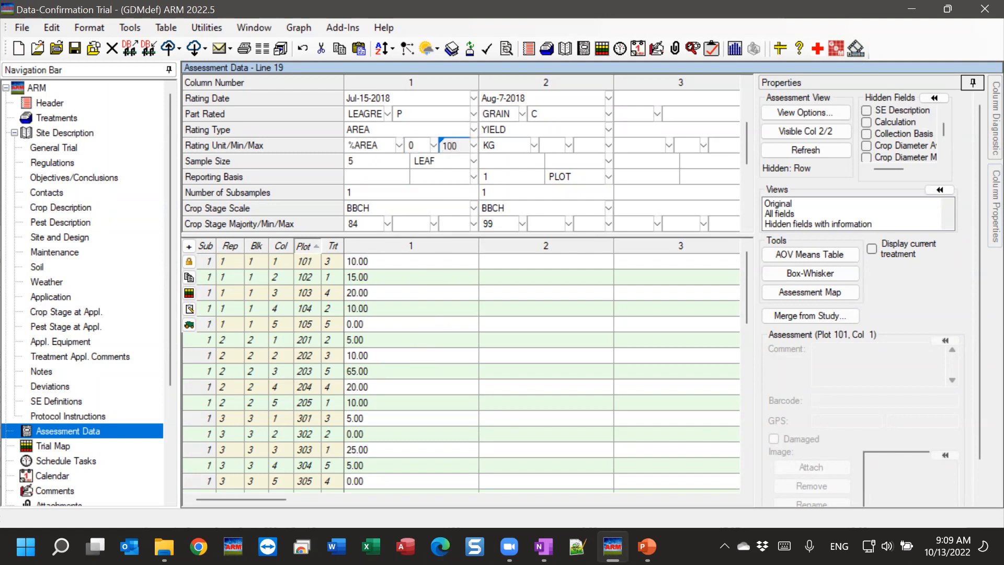
left_click(384, 160)
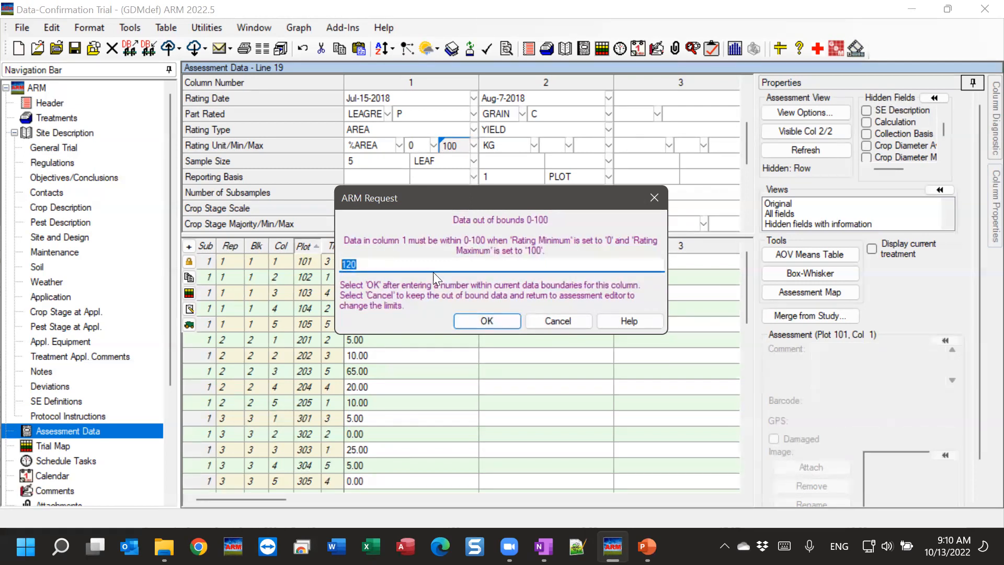
left_click(360, 262)
left_click(559, 321)
- Clear the rating maximum and minimum of column 1
left_click(451, 145)
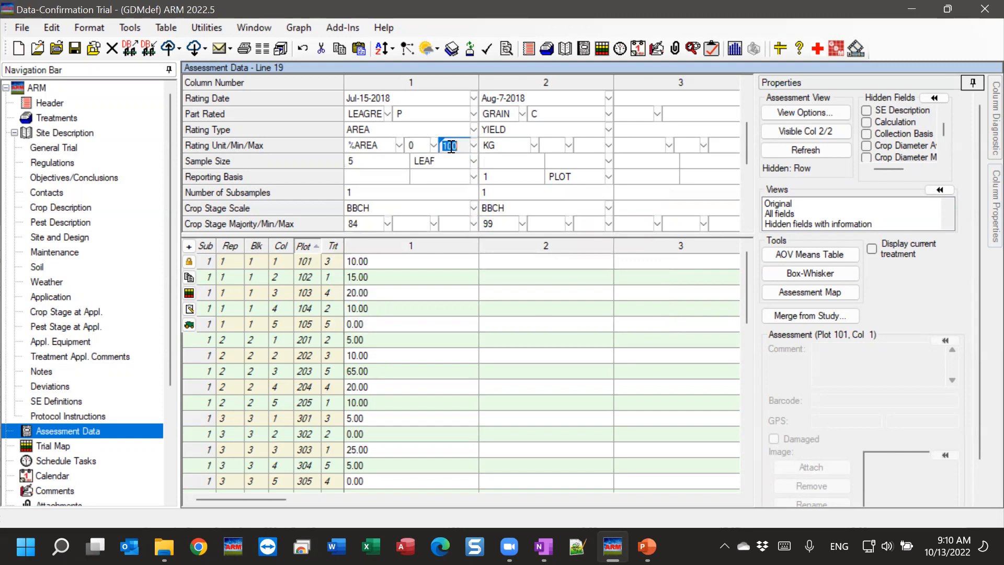
key("Delete")
left_click(413, 145)
key("Delete")
- Examine the index scales with predefined minimum and maximum in column 1's rating unit list, making no new selection
left_click(377, 149)
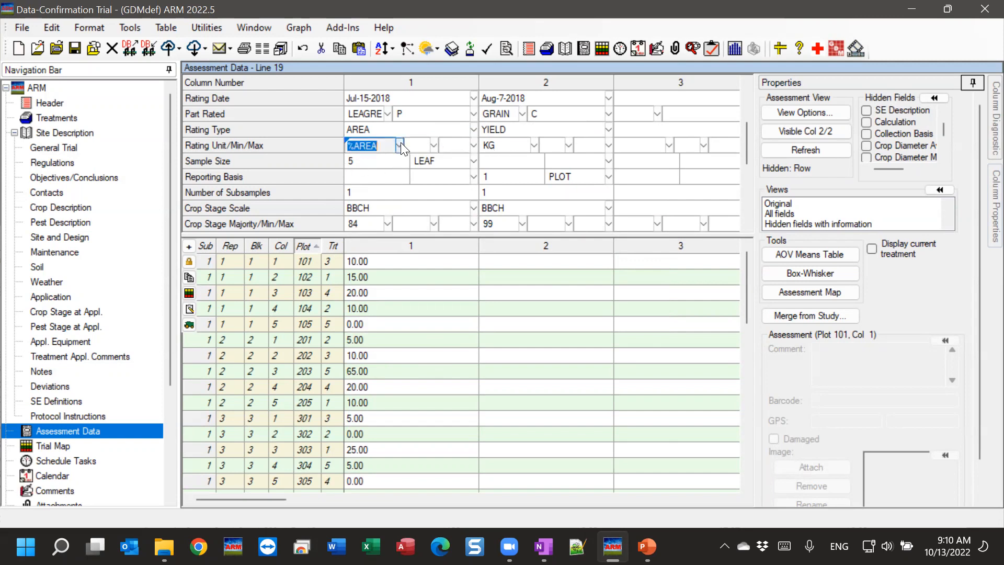
left_click(401, 145)
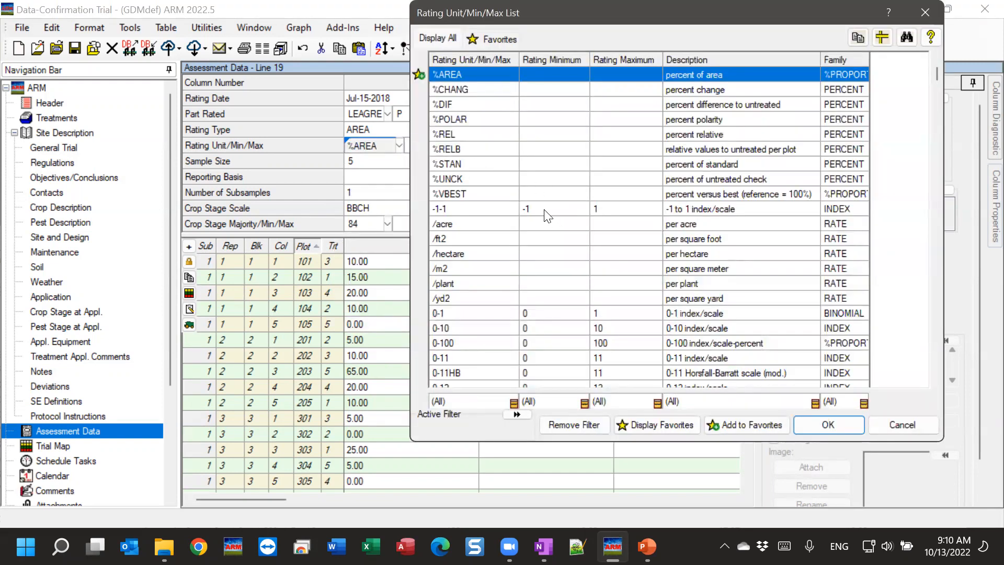
left_click(546, 312)
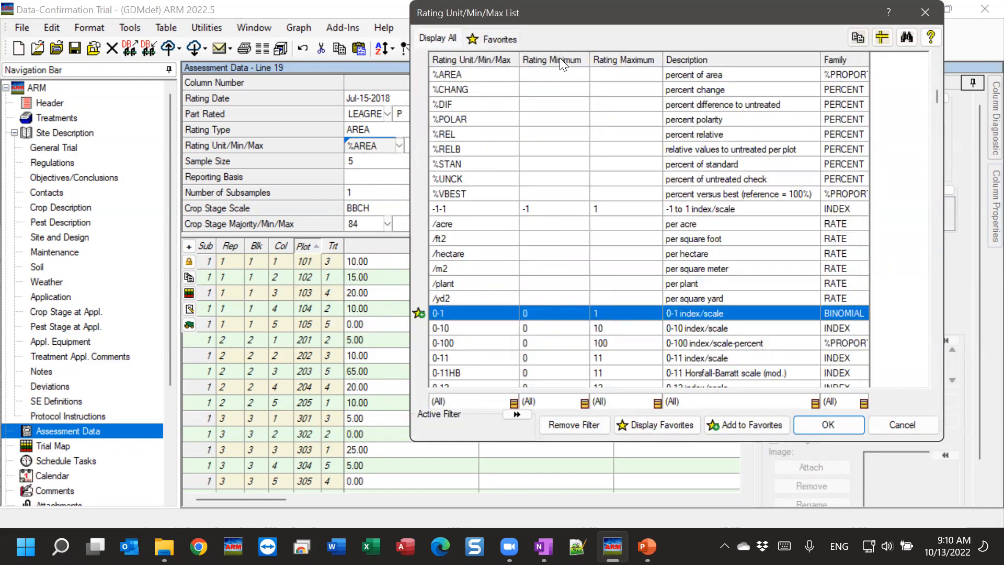
key("Down")
key("Down")
key("Down")
key("Down")
key("Down")
key("Down")
key("Down")
key("Down")
key("Down")
key("Down")
key("Down")
key("Down")
key("Down")
key("Down")
key("Down")
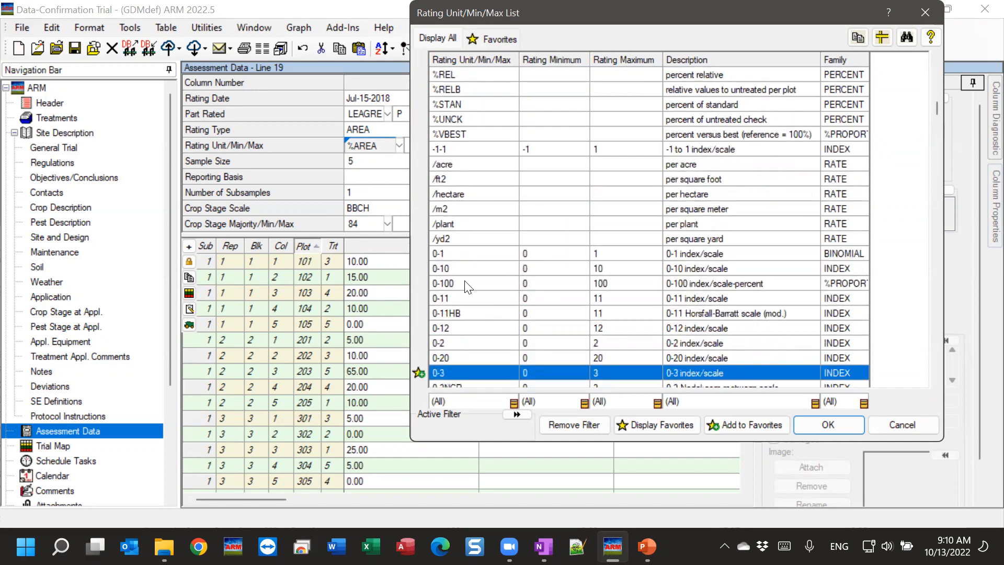
key("Down")
key("Down")
key("Down")
key("Down")
left_click(442, 252)
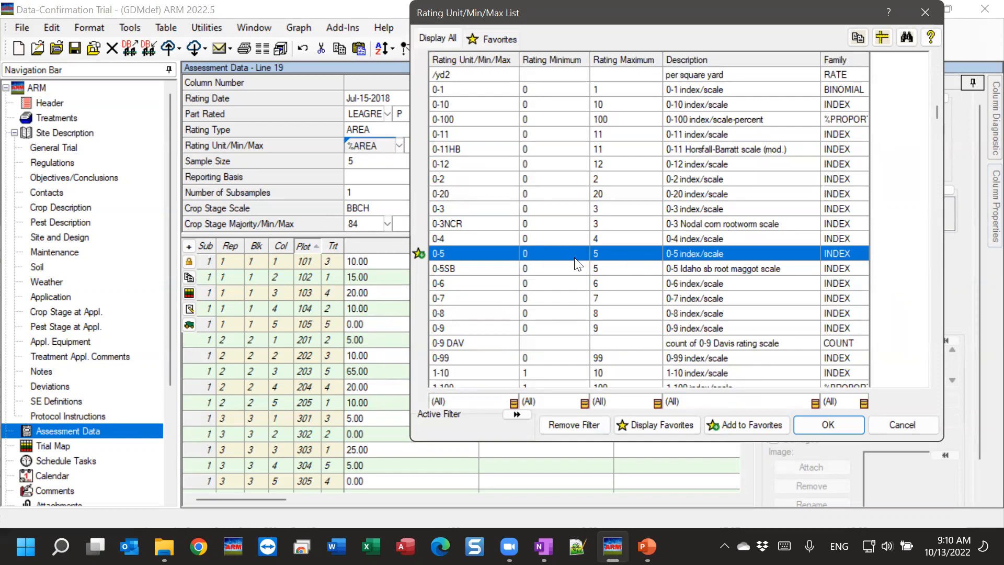
key("Down")
key("Down")
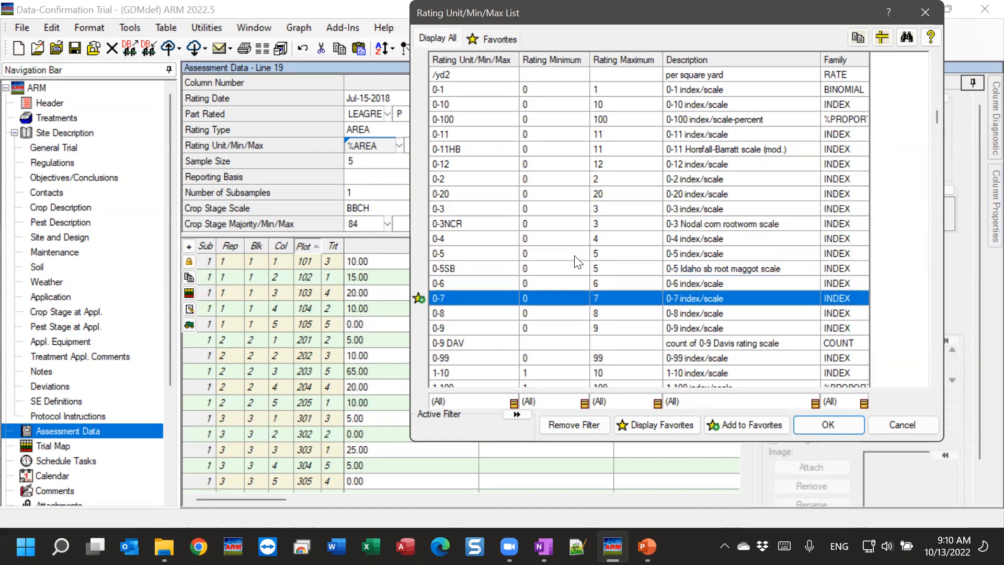
key("Up")
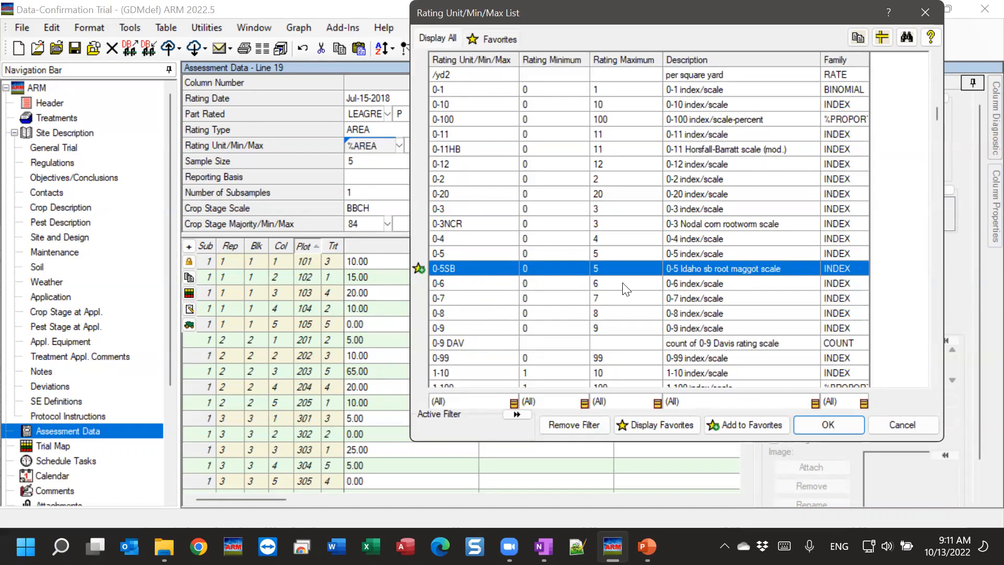
left_click(929, 429)
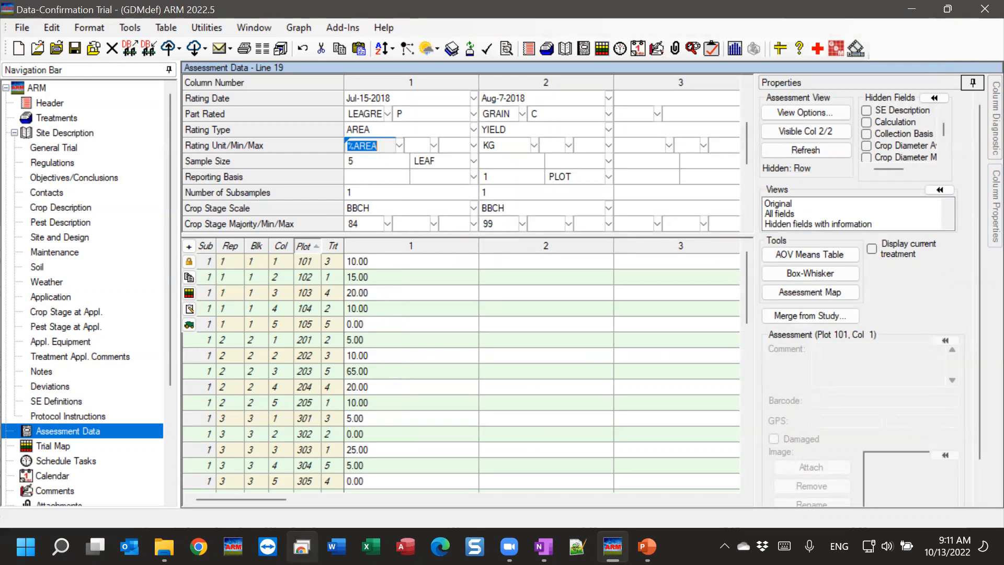
left_click(405, 276)
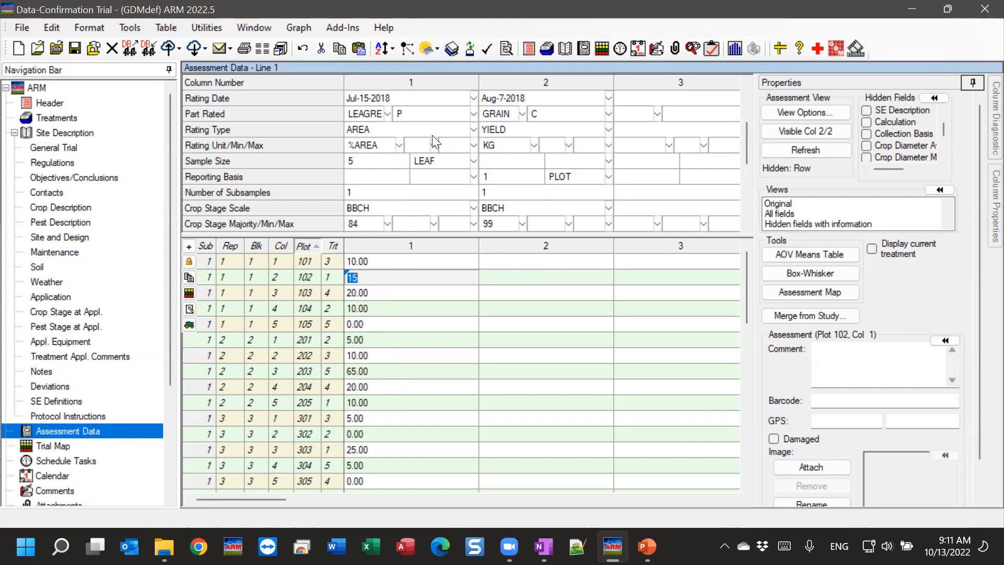
left_click(418, 146)
left_click(454, 145)
left_click(408, 147)
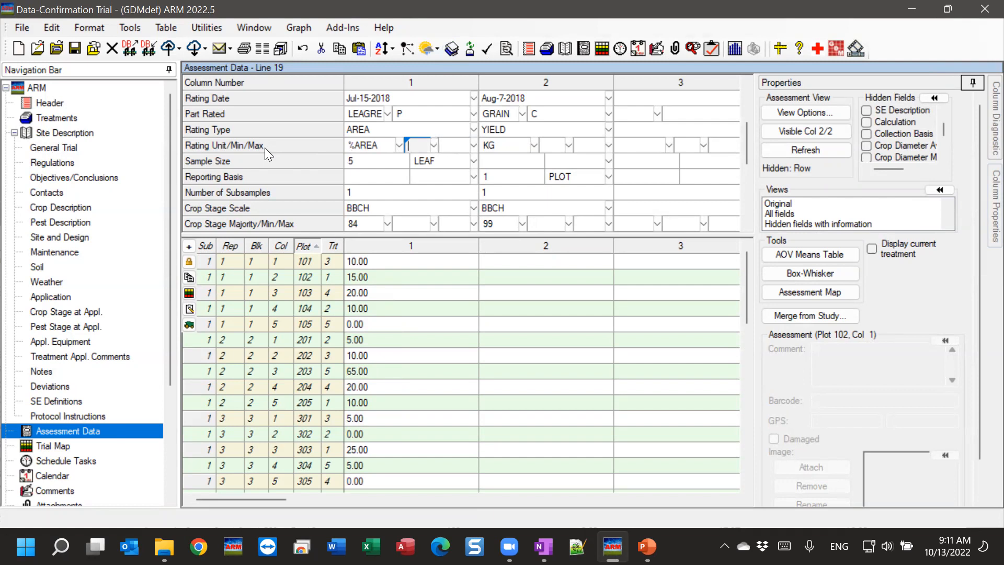
left_click_drag(355, 244, 532, 250)
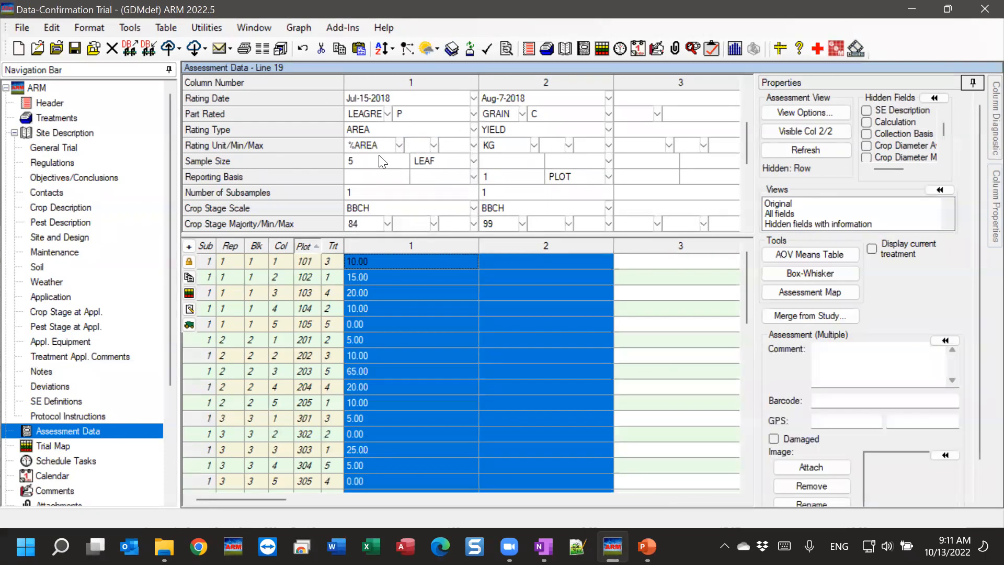
left_click(346, 161)
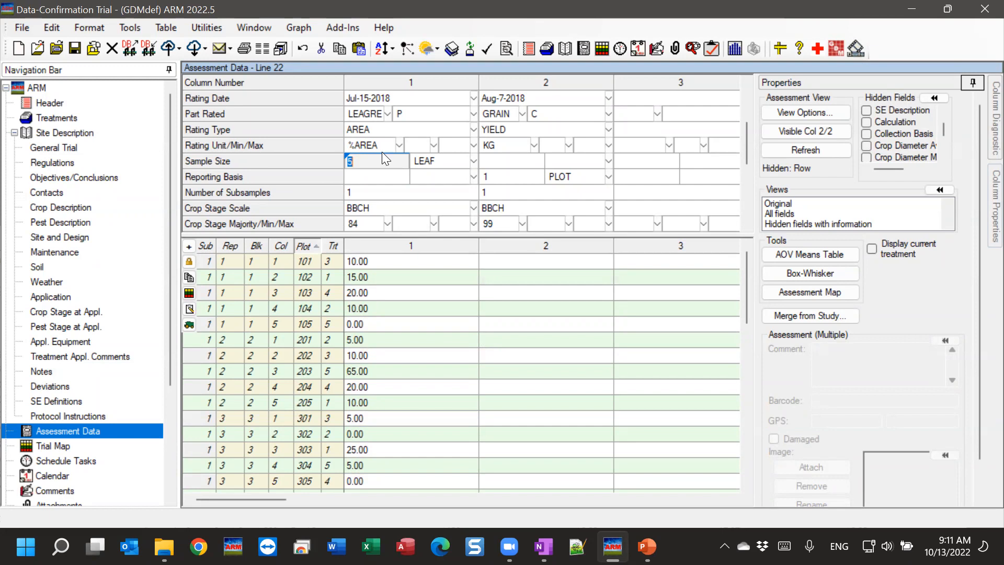
left_click(427, 143)
left_click(450, 146)
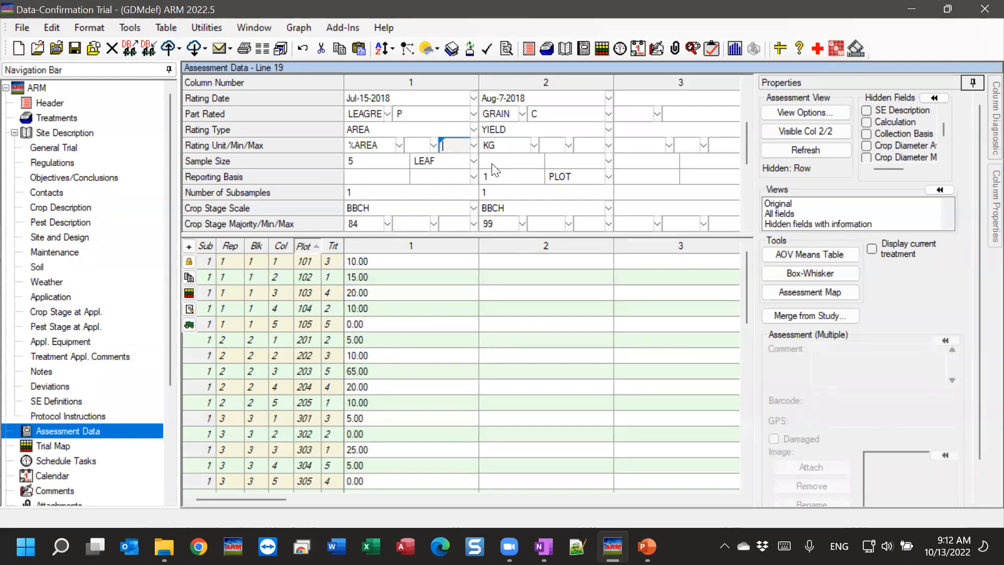
- Set the yield column's rating minimum to 5 and rating maximum to 15
left_click(551, 147)
type("5")
left_click(593, 149)
type("15")
- Enter a yield of 10 for plot 101 in column 2
left_click(506, 261)
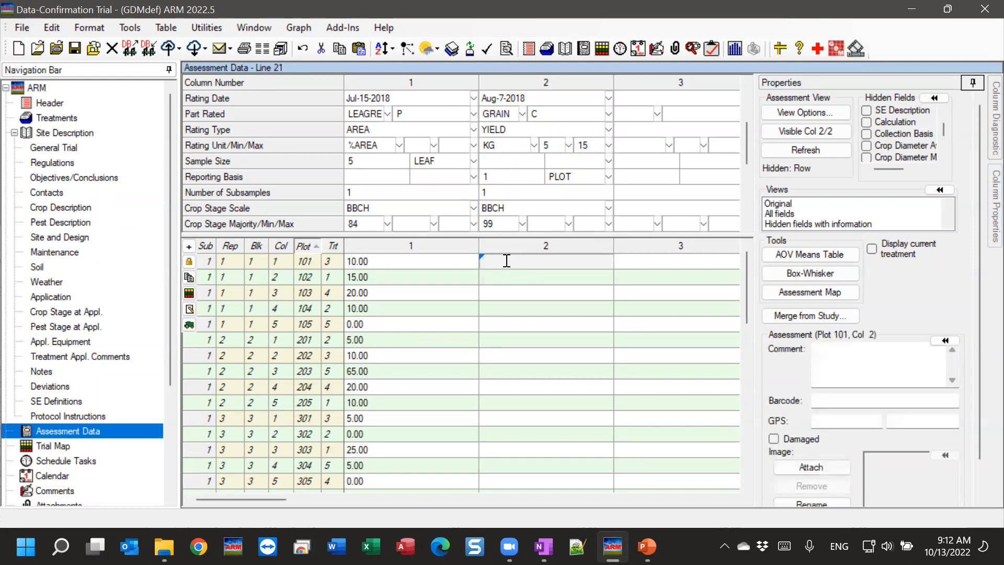
type("10")
key("Return")
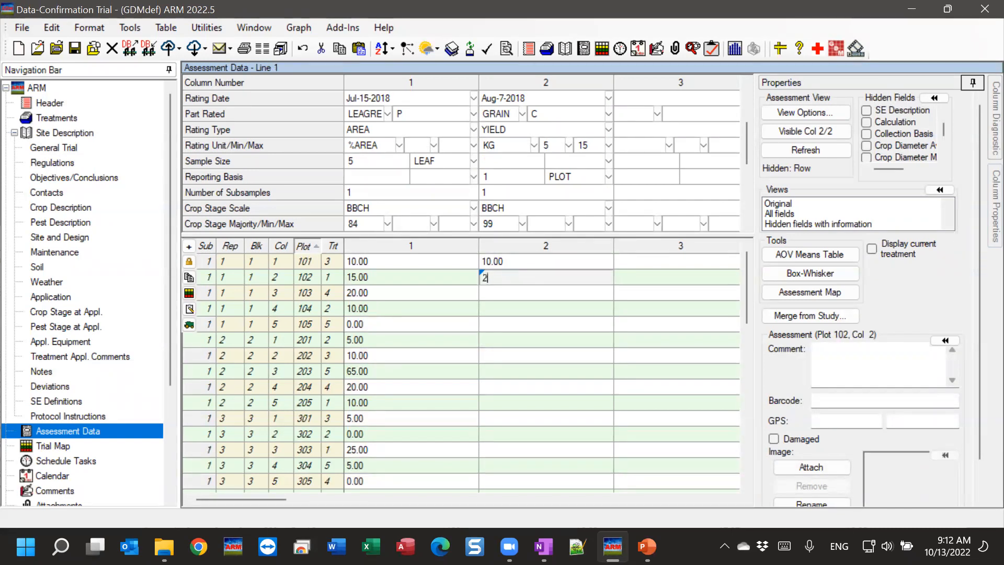
- Enter a yield of 25 for plot 102 in column 2, keeping the out-of-bounds value
type("25")
key("Return")
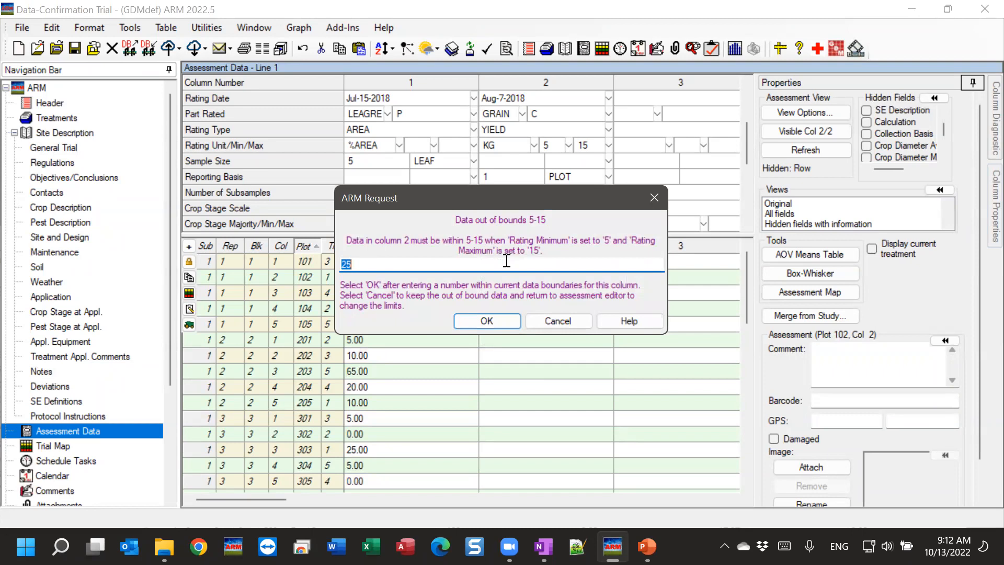
left_click(559, 320)
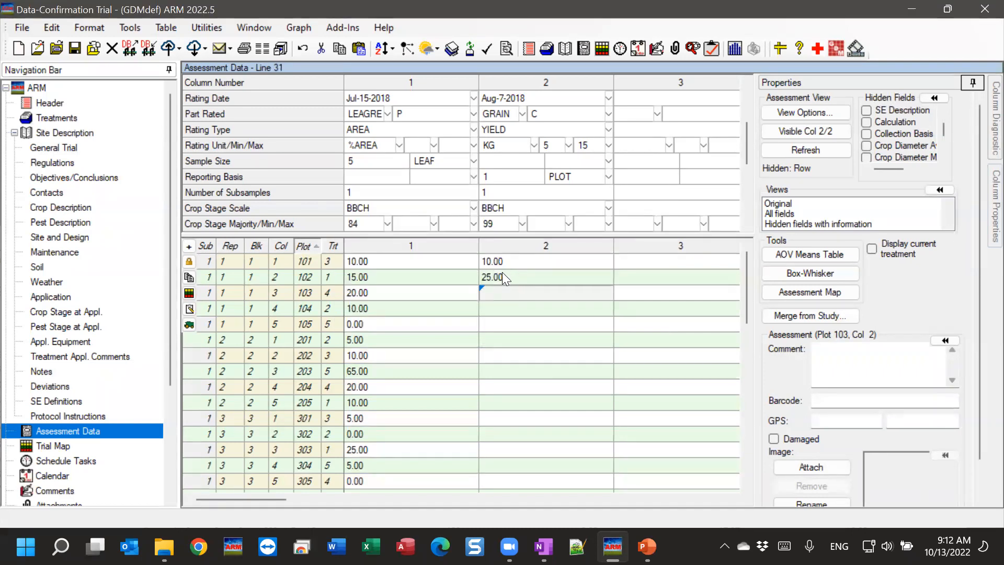
- Delete the column 2 yields of plots 102 and 101
left_click(502, 278)
key("Delete")
left_click(495, 261)
key("Delete")
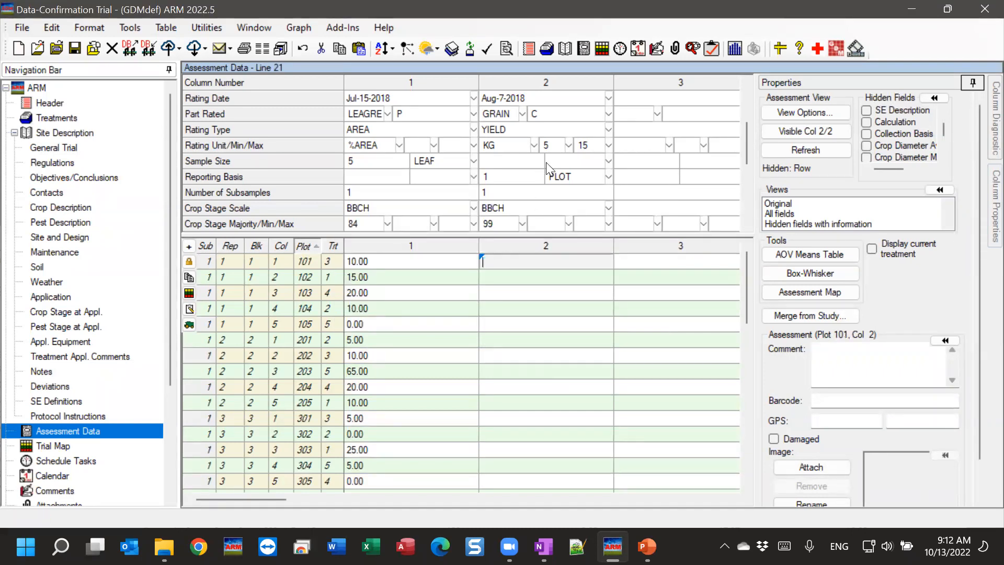
- Clear the rating minimum and rating maximum of the yield column
left_click(555, 142)
key("Delete")
left_click(584, 142)
key("Delete")
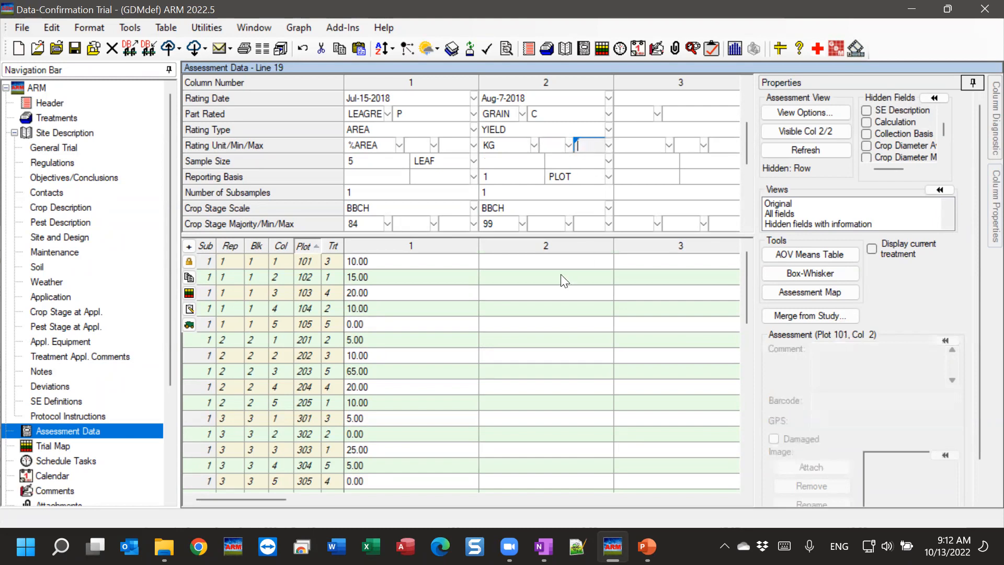
left_click(377, 278)
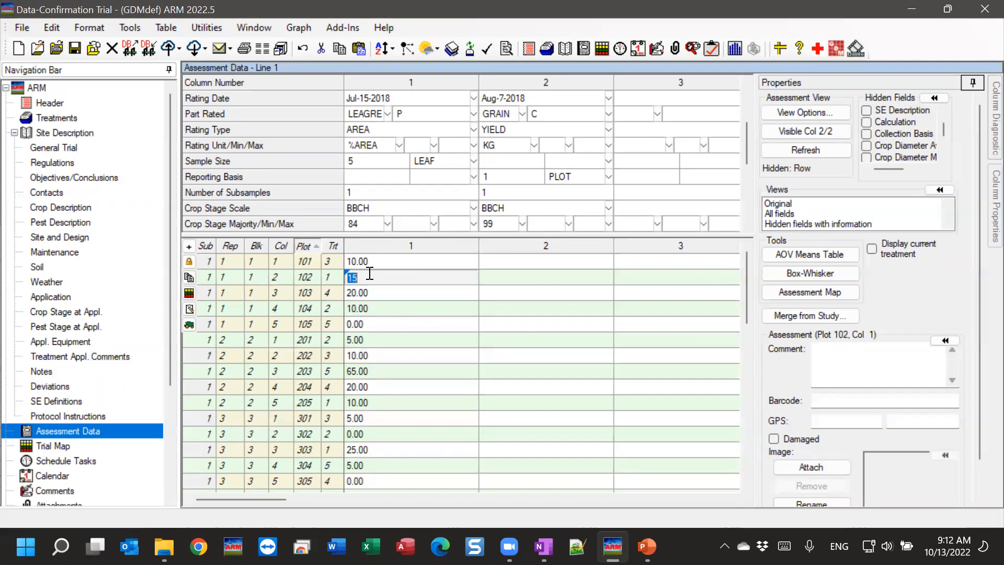
left_click(399, 262)
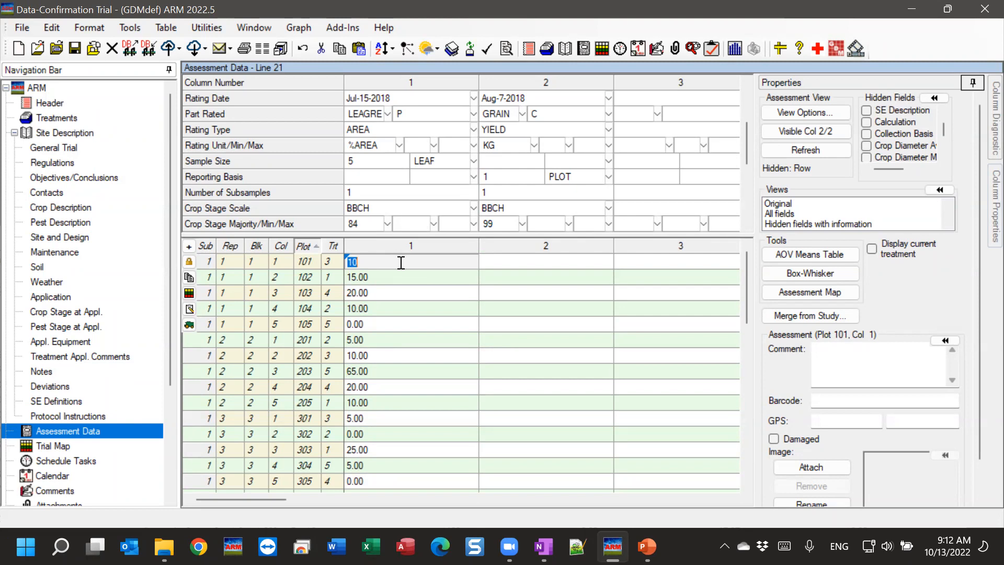
left_click(798, 79)
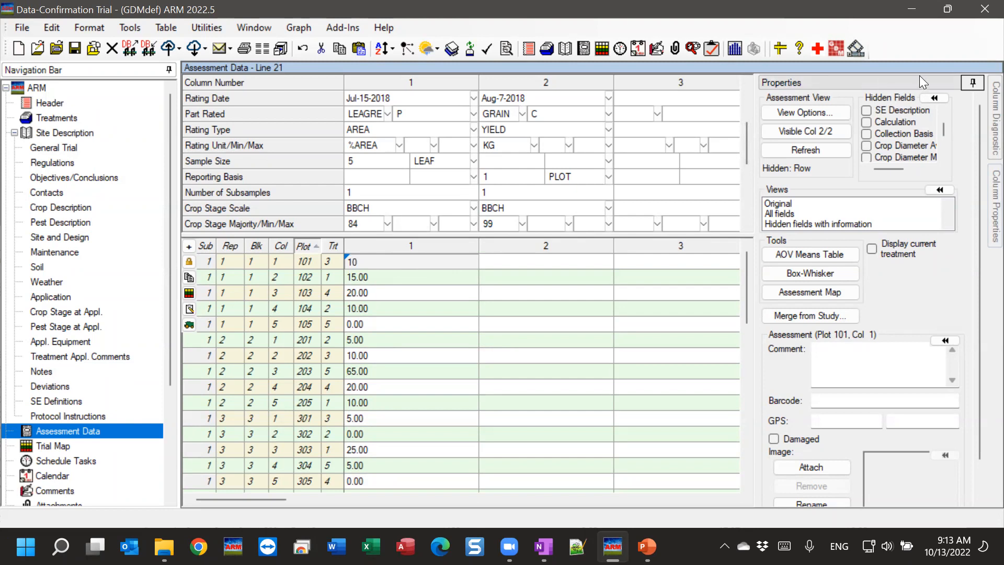
- Unpin the assessment Properties pane so it collapses, bring it back into view and pin it in place again
left_click(969, 84)
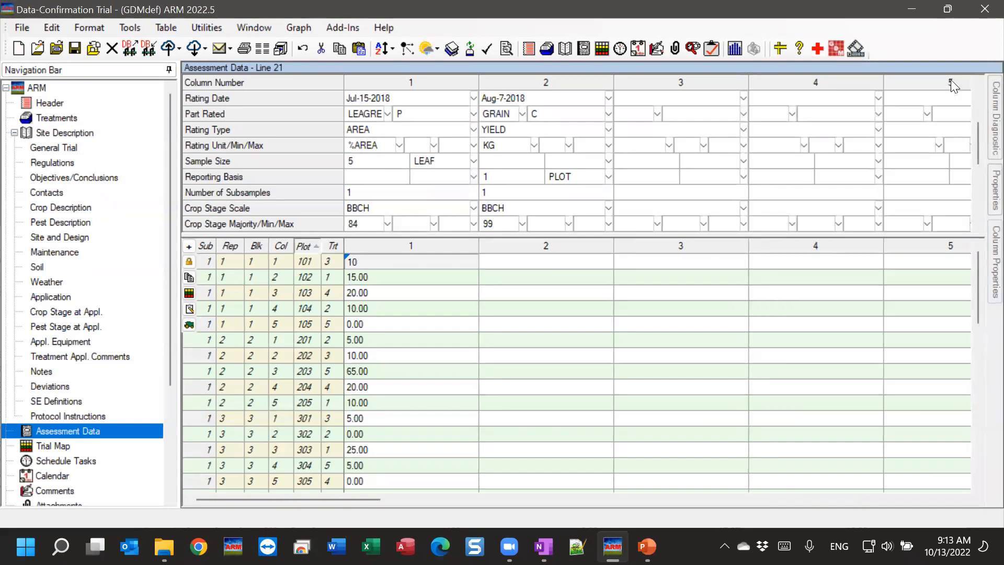
scroll(951, 80, "up", 2)
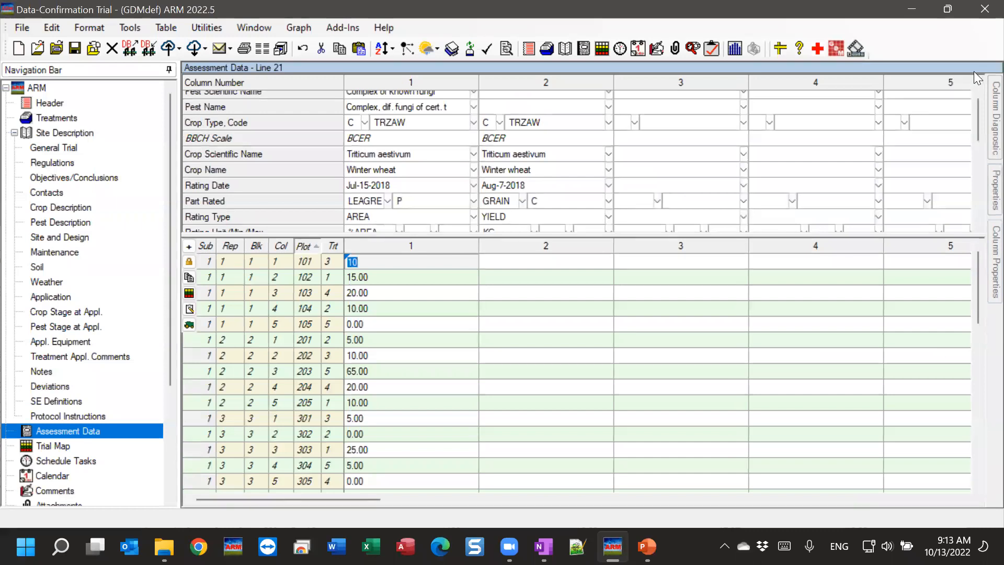
scroll(974, 71, "up", 1)
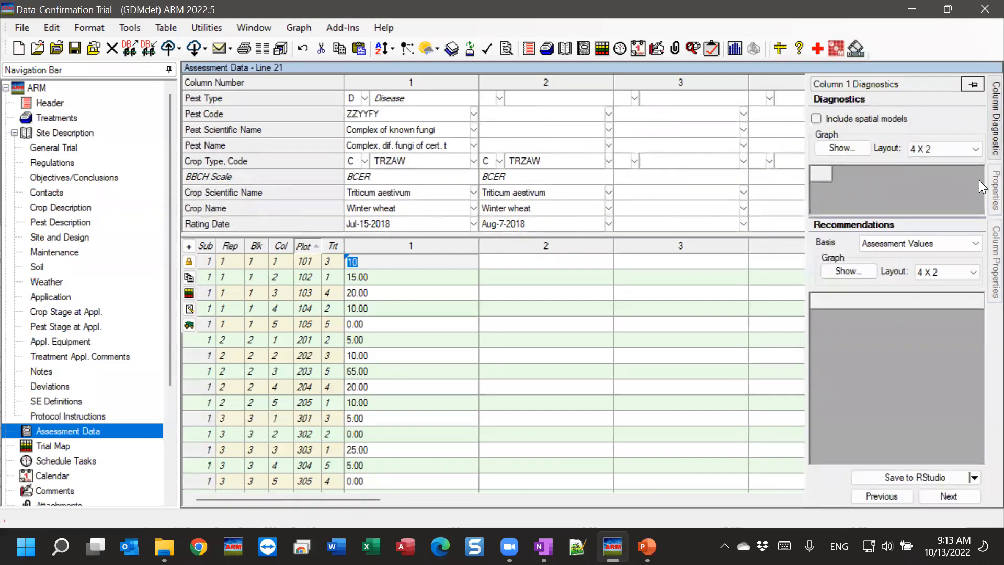
mouse_move(982, 189)
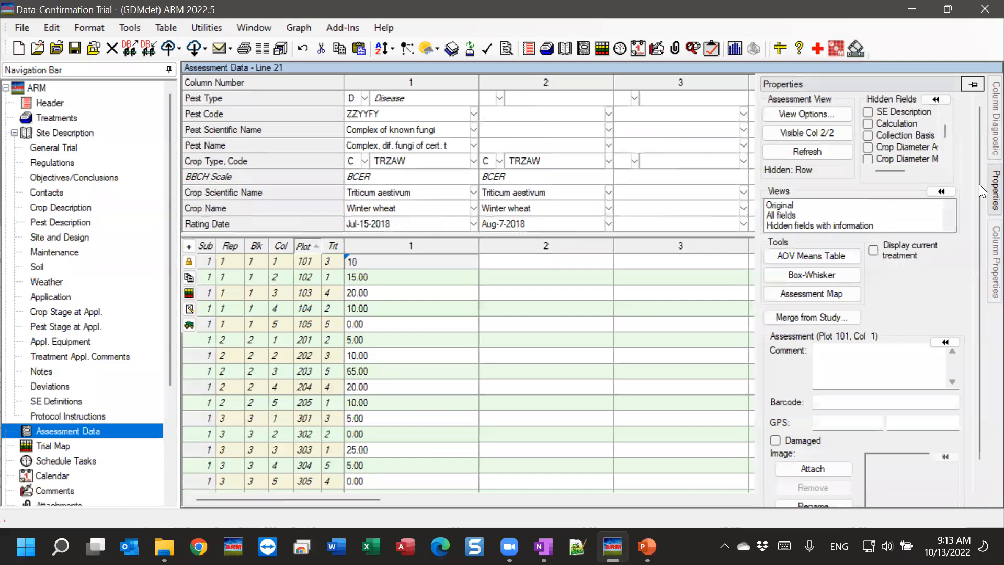
left_click(969, 84)
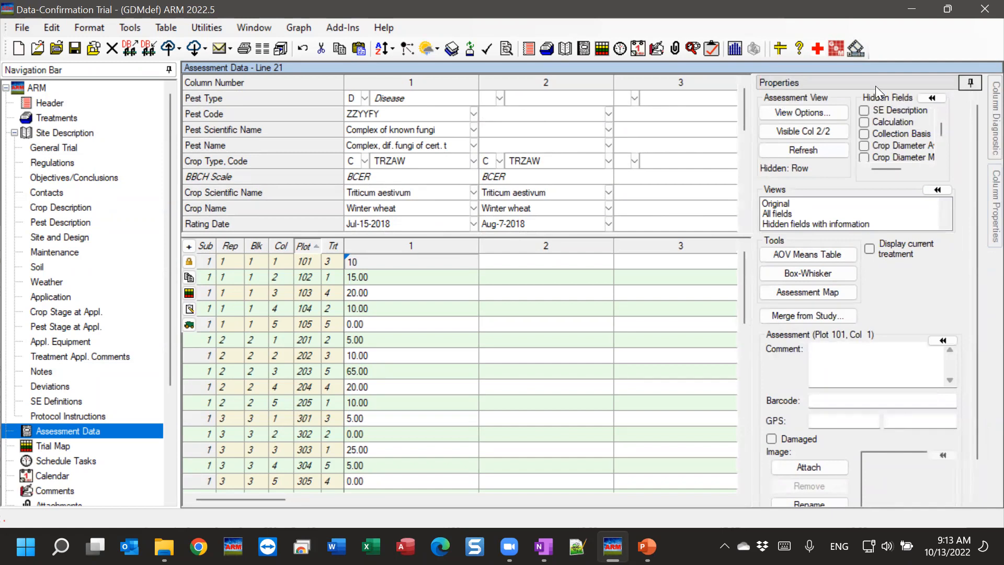
- Open the assessment map for column 1
left_click(377, 289)
left_click(372, 375)
left_click(381, 281)
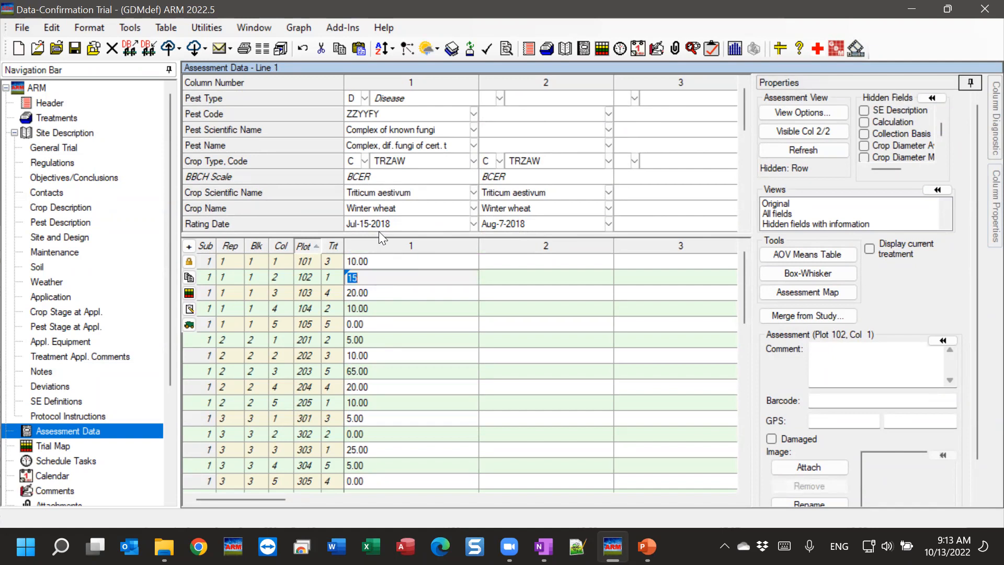
left_click(842, 294)
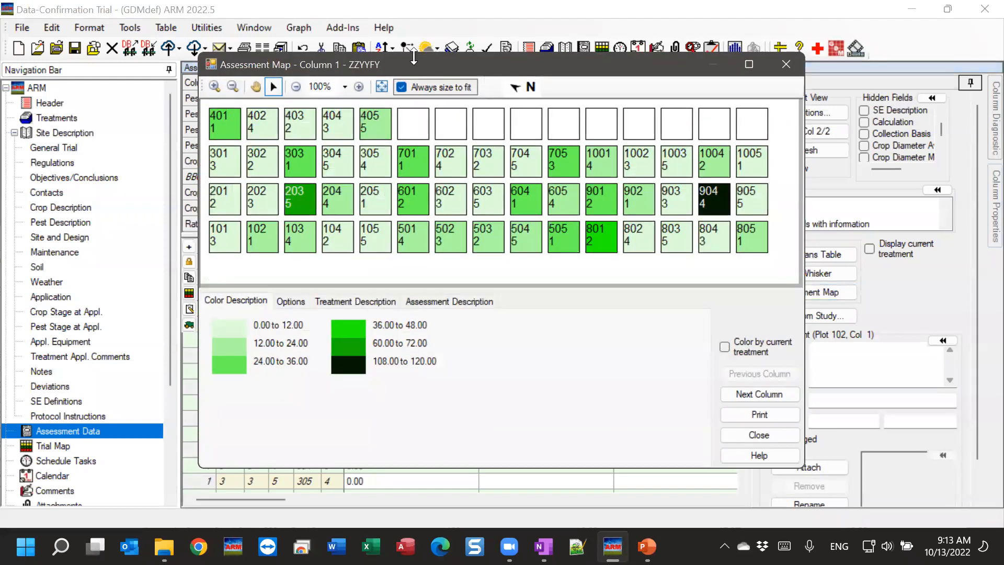
- Examine the plot shading in column 1's assessment map for extreme values, moving the map aside as needed, and close it
left_click_drag(414, 61, 453, 70)
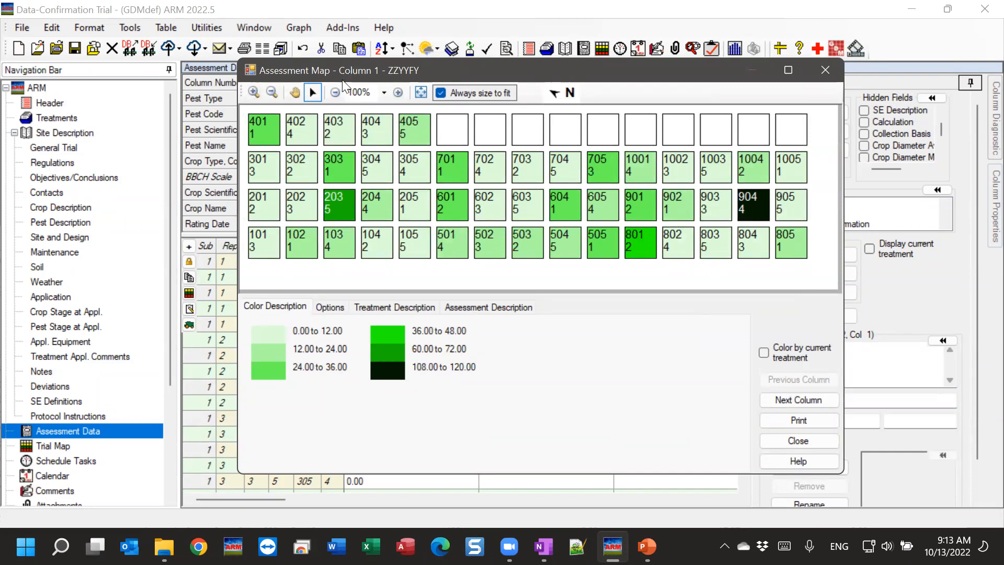
left_click_drag(343, 84, 356, 280)
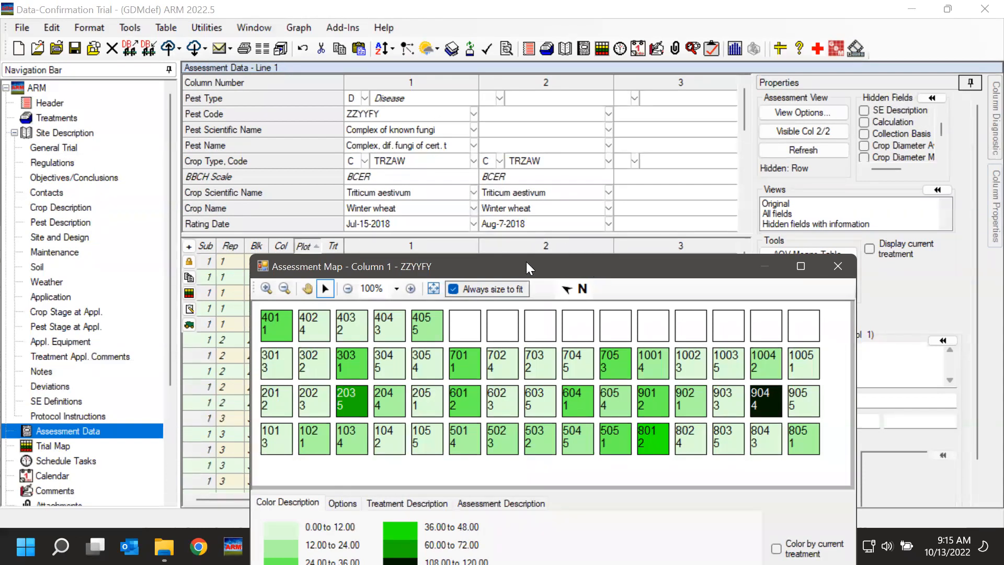
left_click_drag(525, 259, 491, 63)
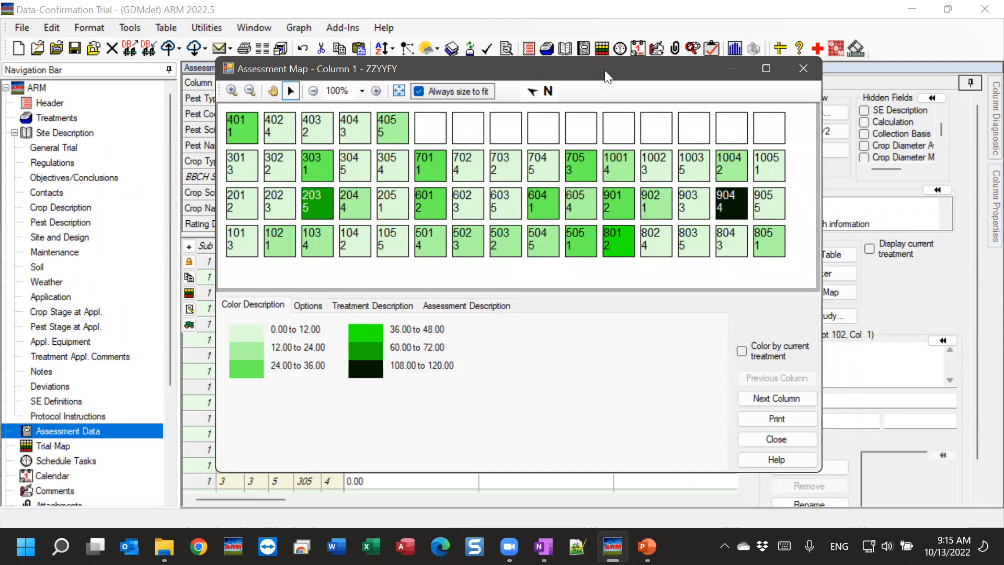
left_click_drag(583, 71, 511, 73)
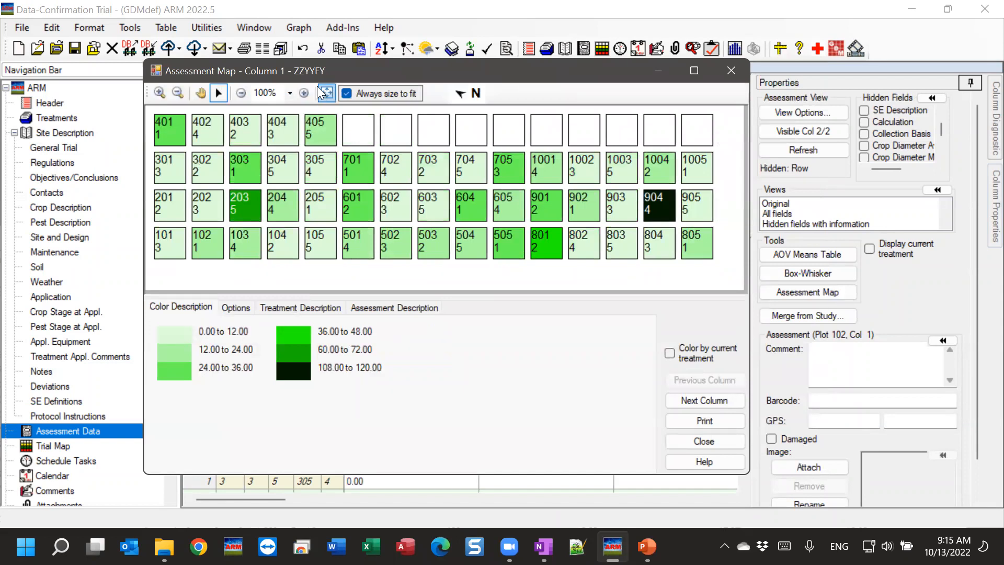
left_click_drag(323, 67, 346, 65)
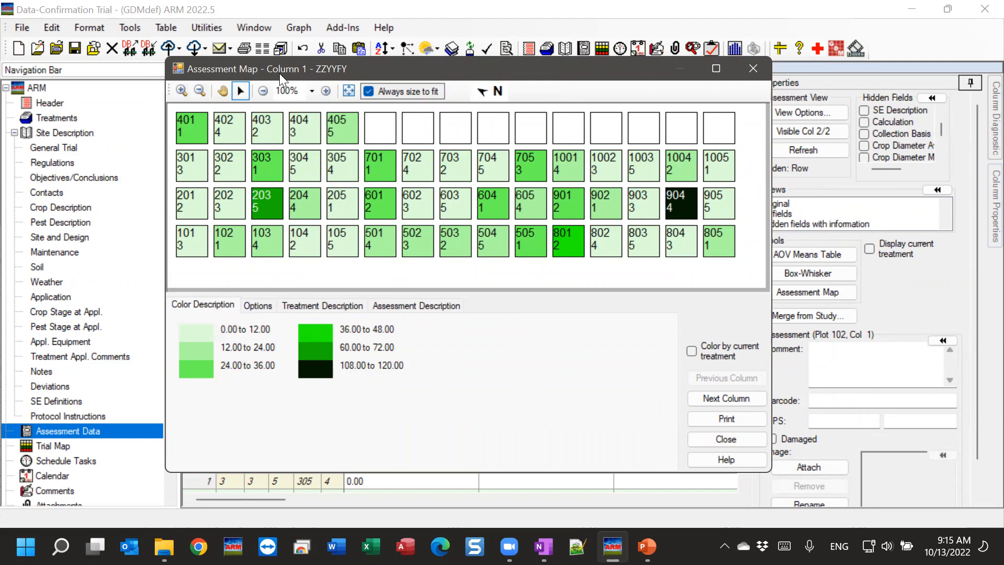
left_click_drag(296, 64, 529, 69)
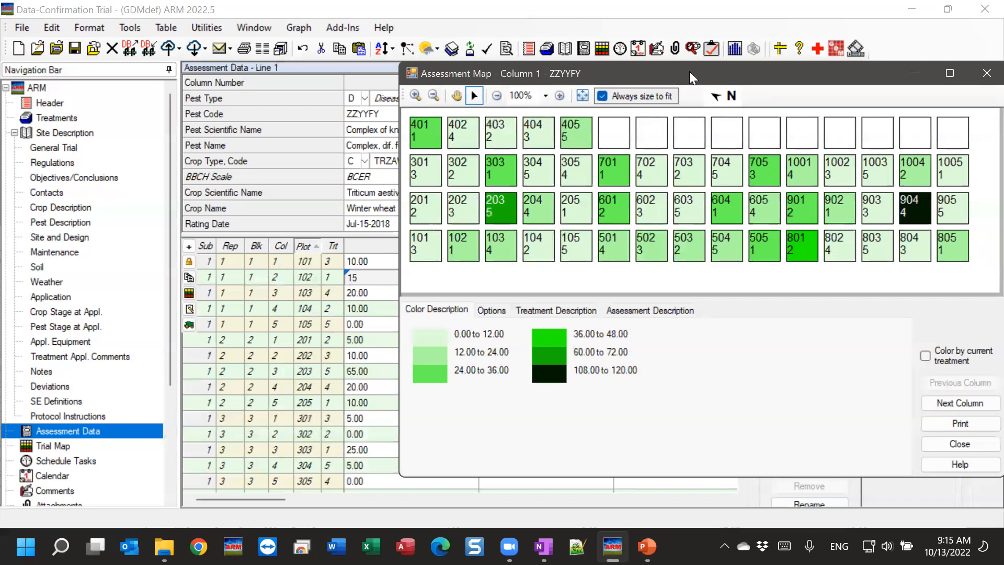
left_click_drag(689, 73, 497, 69)
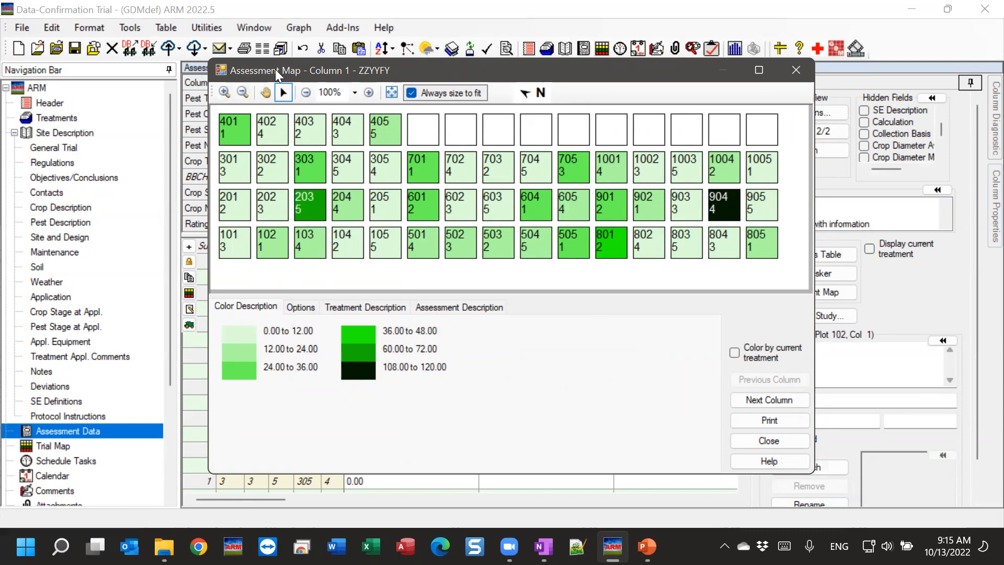
left_click_drag(275, 69, 458, 77)
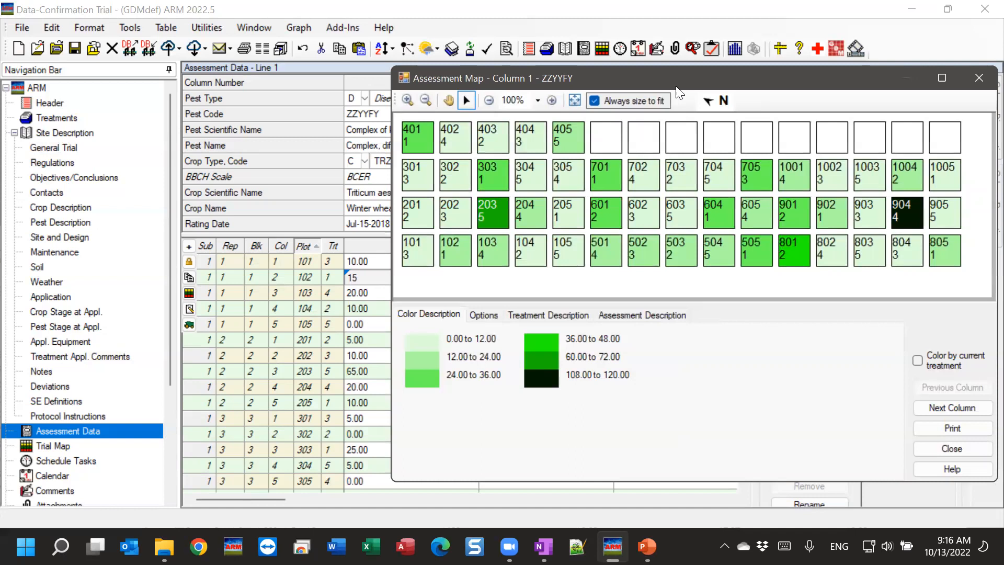
left_click_drag(667, 80, 494, 350)
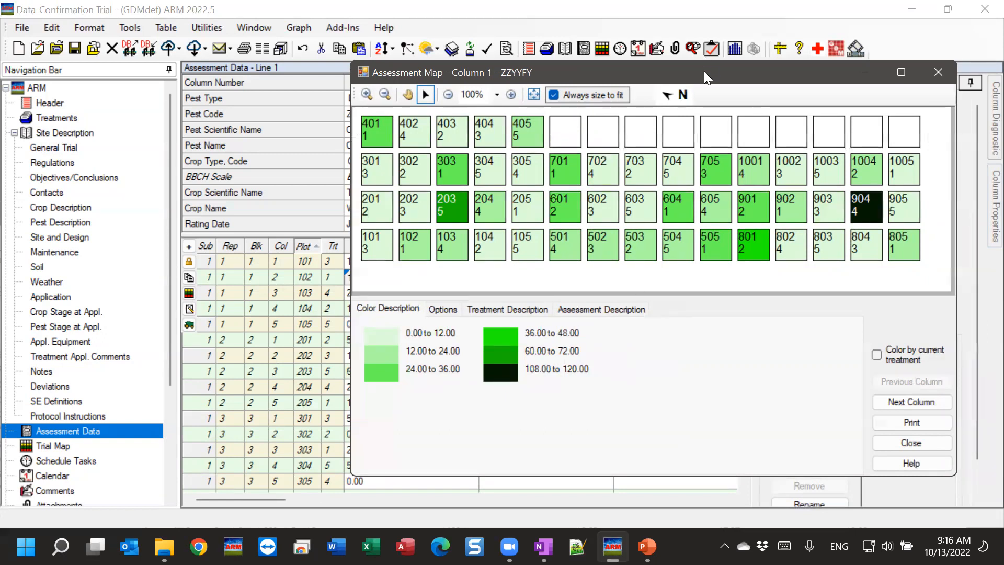
left_click_drag(701, 72, 568, 66)
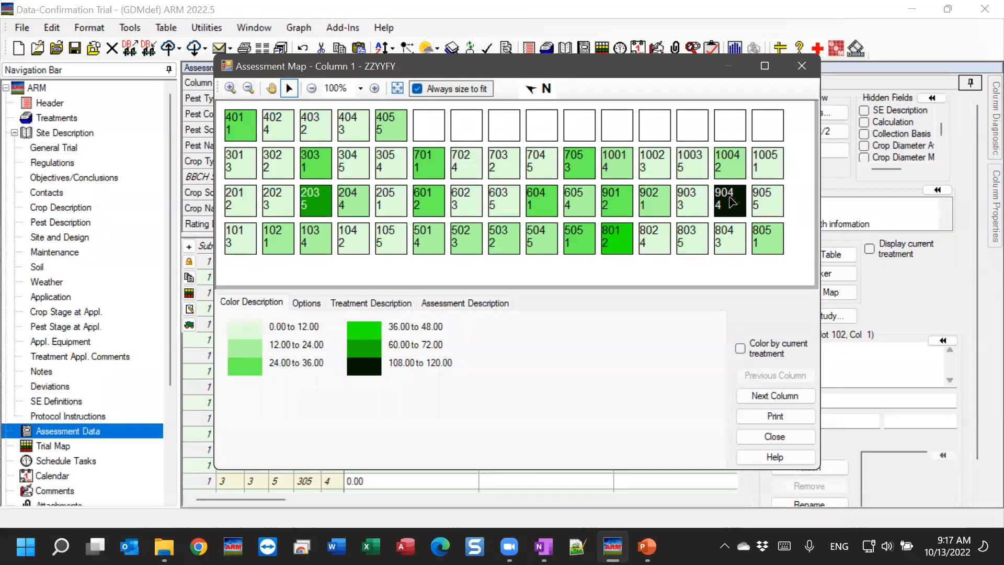
left_click(791, 438)
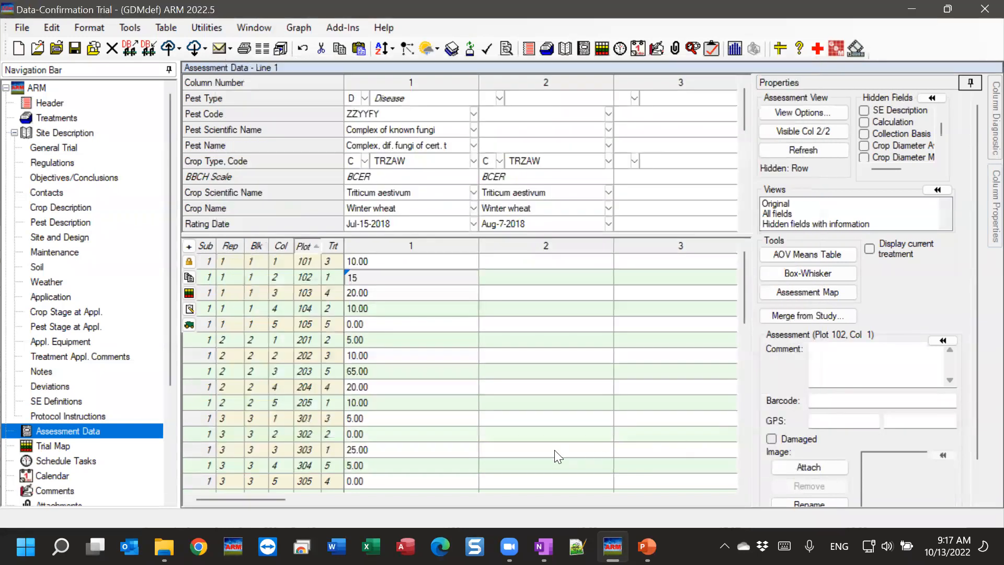
- Locate plot 904 in the assessment data and select its column 1 value, checking it against the column's rating description
scroll(386, 380, "down", 8)
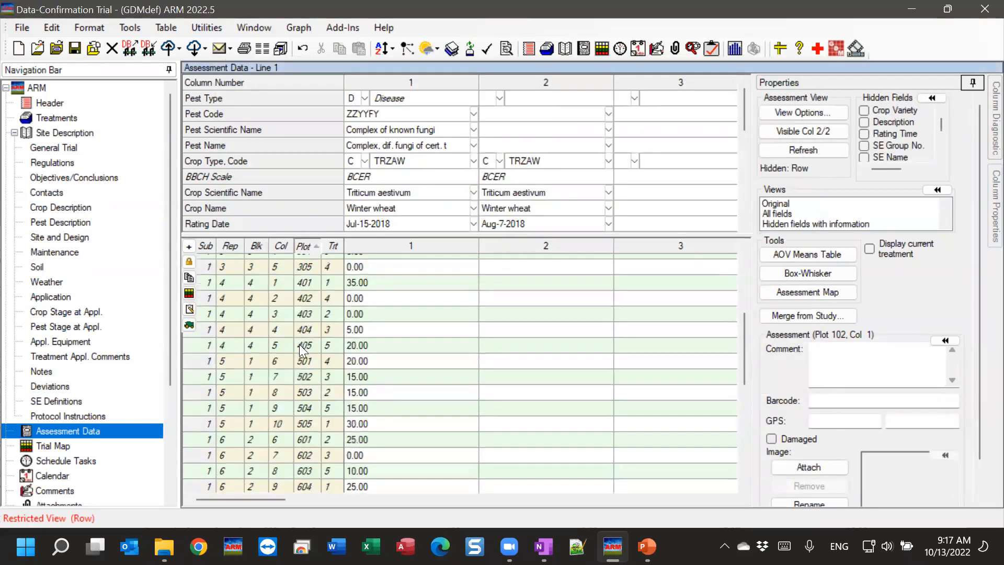
scroll(301, 375, "down", 3)
left_click(301, 388)
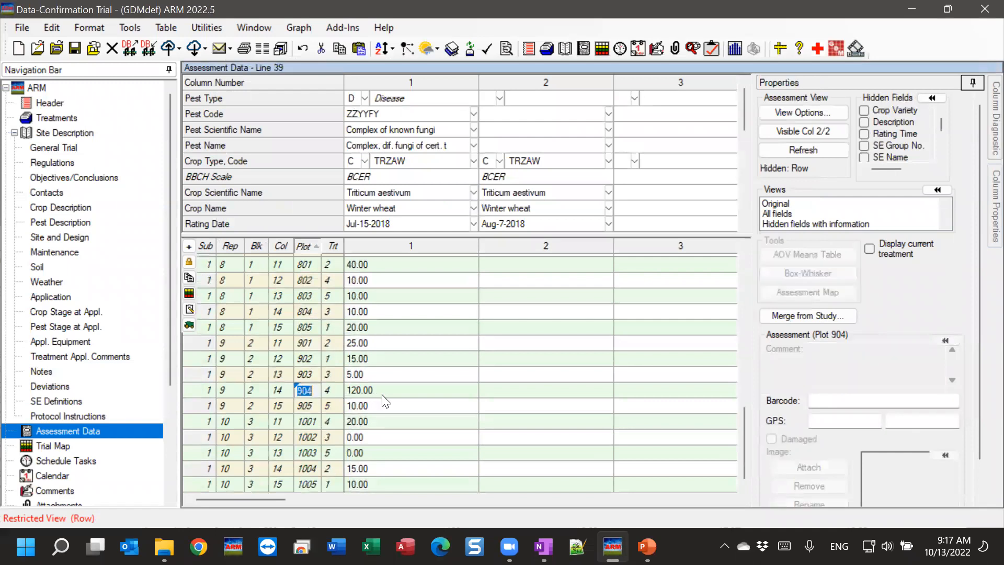
left_click(416, 391)
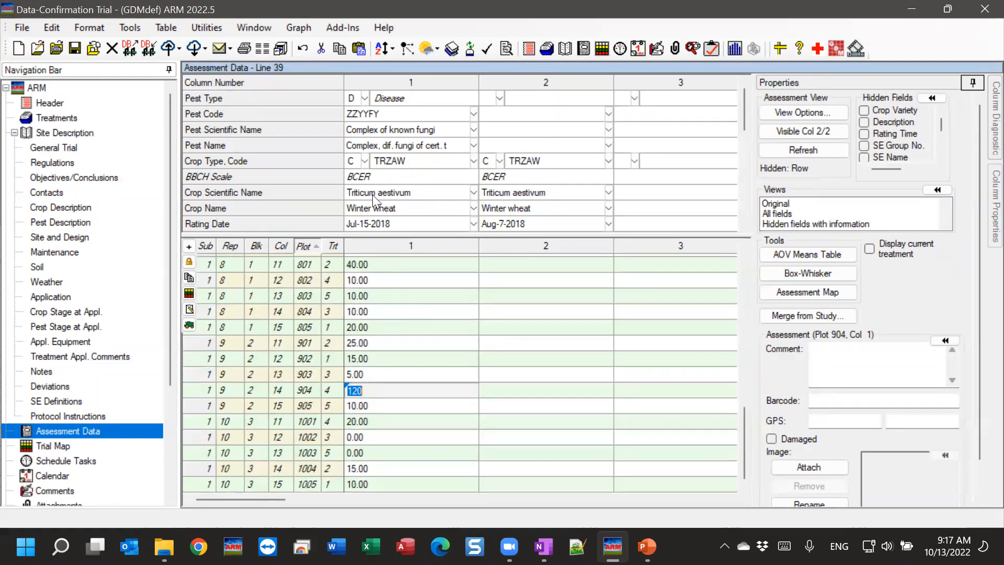
scroll(373, 194, "down", 2)
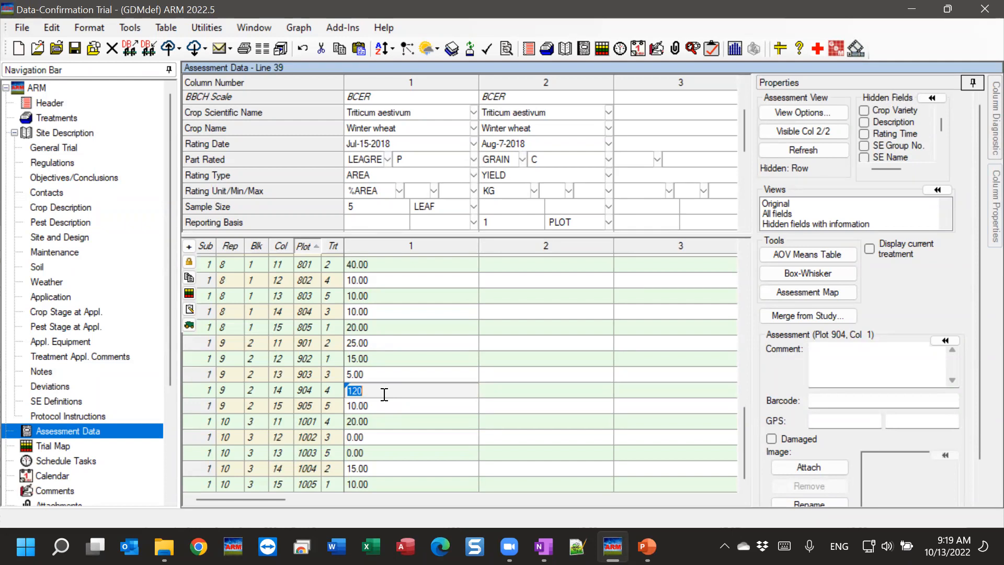
- Change plot 904's column 1 value to 20
left_click(384, 393)
key("BackSpace")
key("Return")
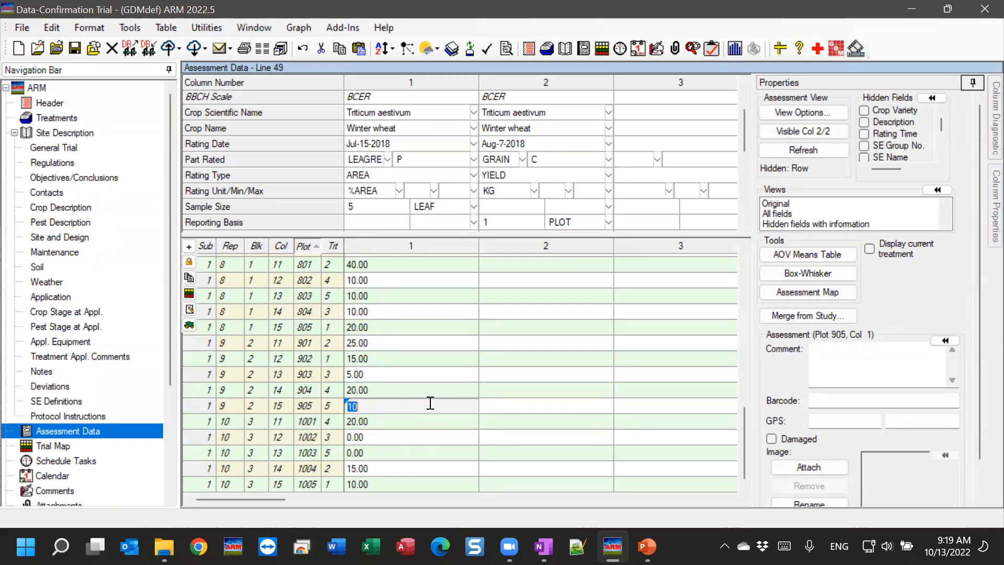
- Set plot 904's column 1 value back to 120
left_click(397, 384)
type("12")
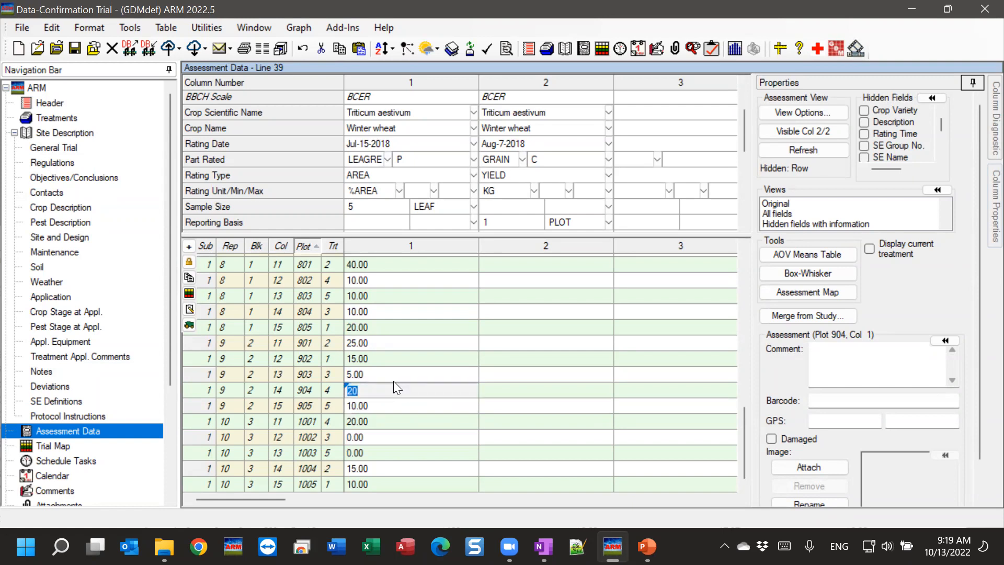
type("0")
key("Return")
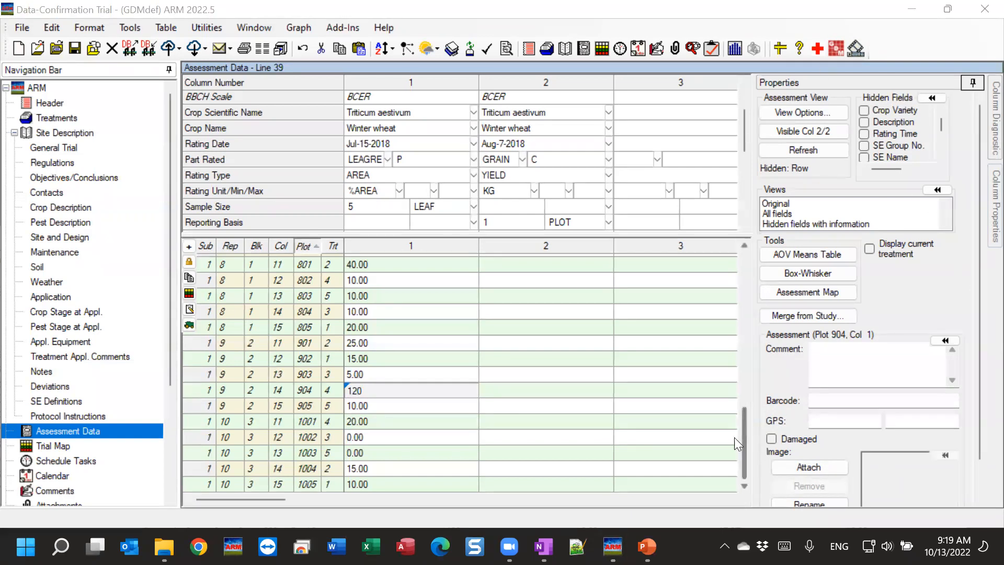
- Mark the column 1 assessment of plot 904 as damaged
left_click(386, 395)
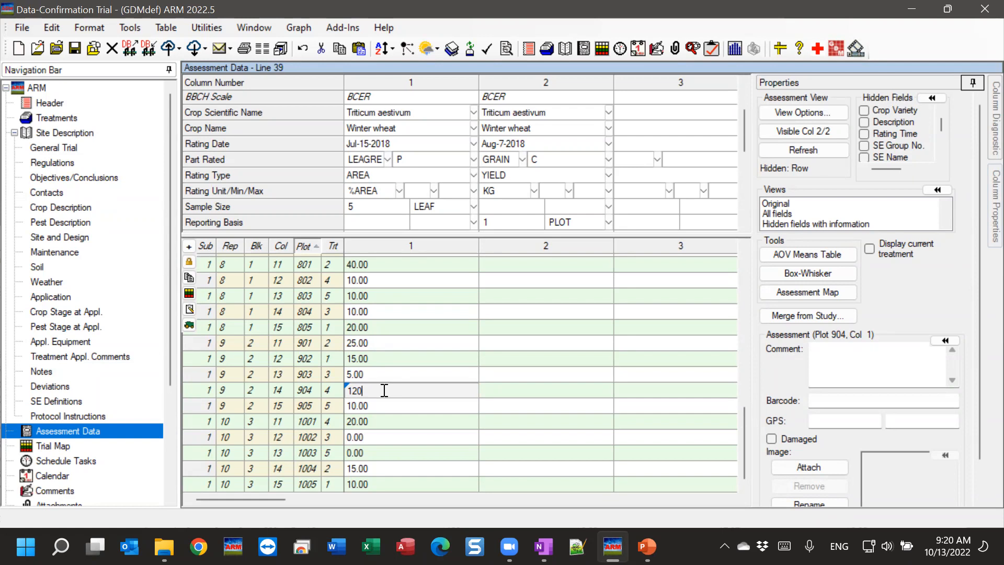
left_click_drag(368, 393, 318, 393)
left_click(770, 83)
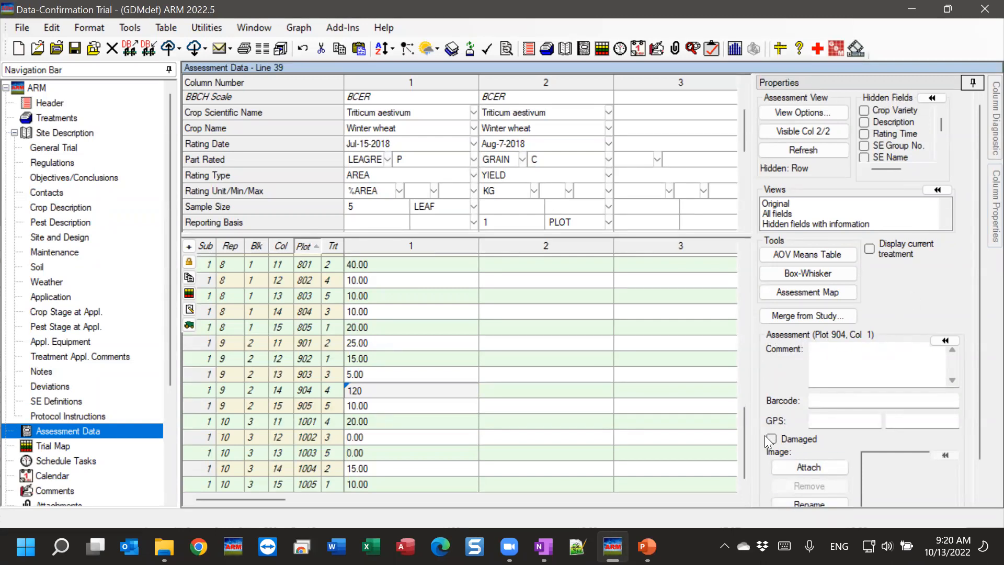
left_click(800, 439)
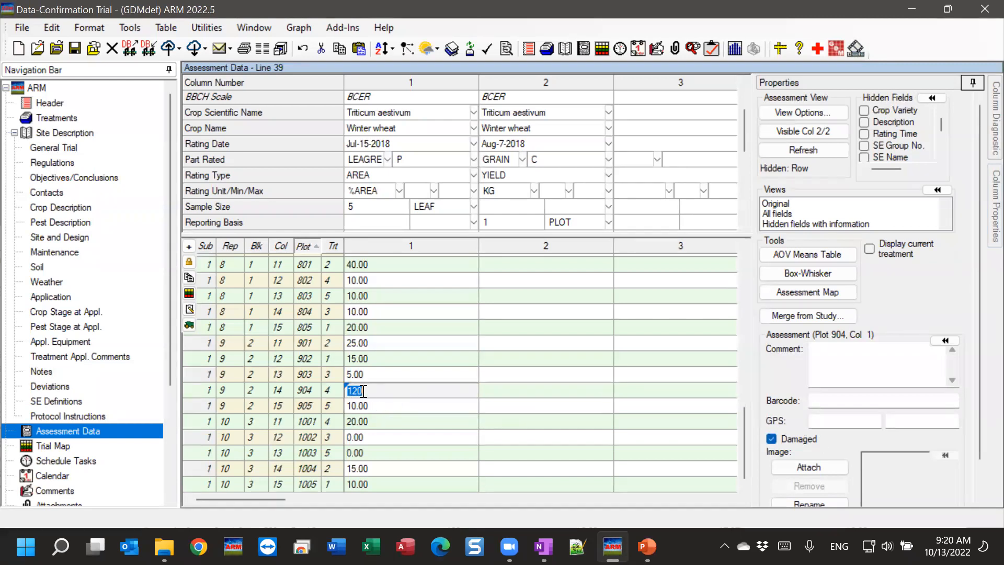
- Leave and reselect plot 904's column 1 value to check how its damaged marking is displayed
left_click(428, 409)
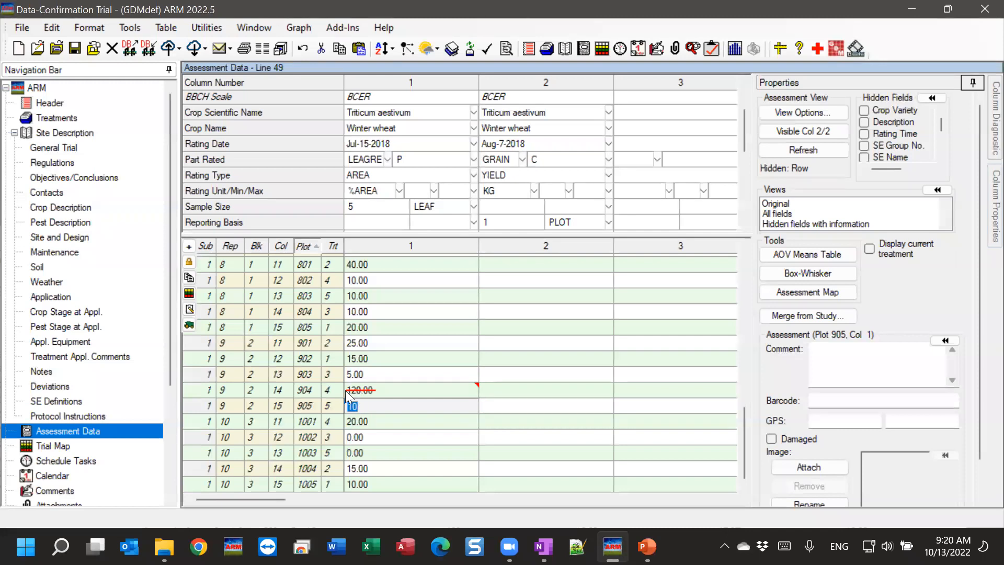
left_click(391, 390)
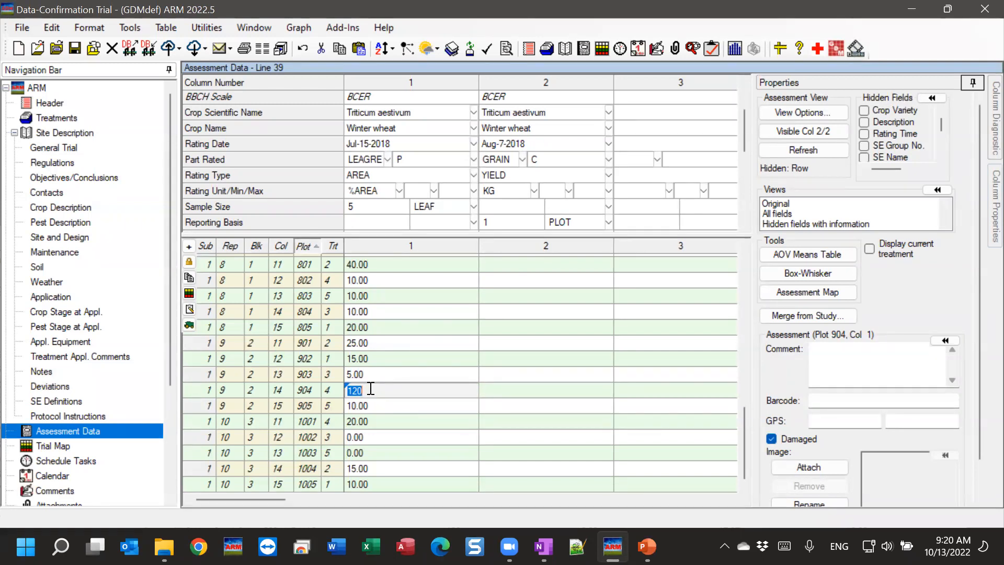
left_click(380, 405)
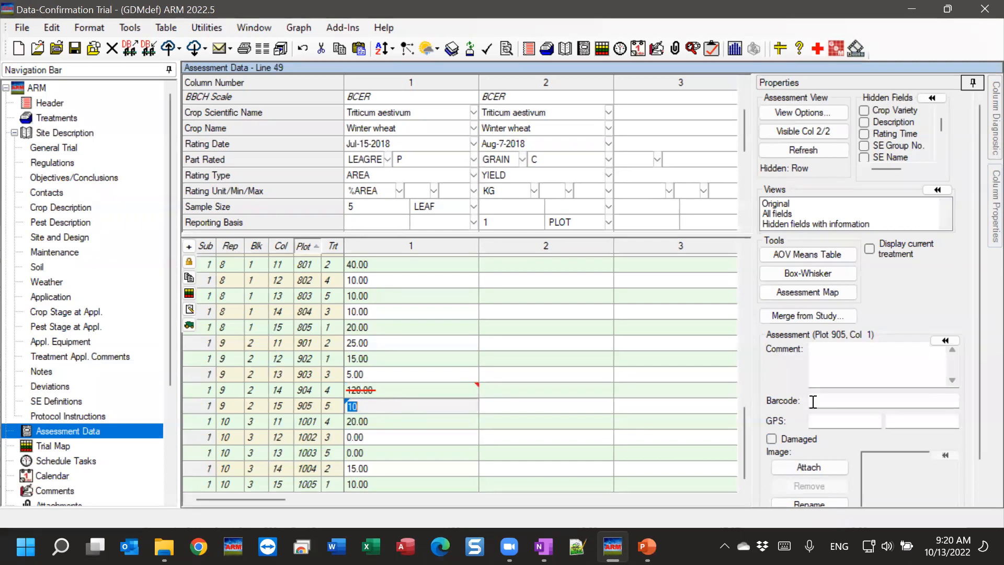
- Add the comment "thrown out because 120 is not possible" to plot 904's column 1 assessment
left_click(391, 387)
left_click(870, 371)
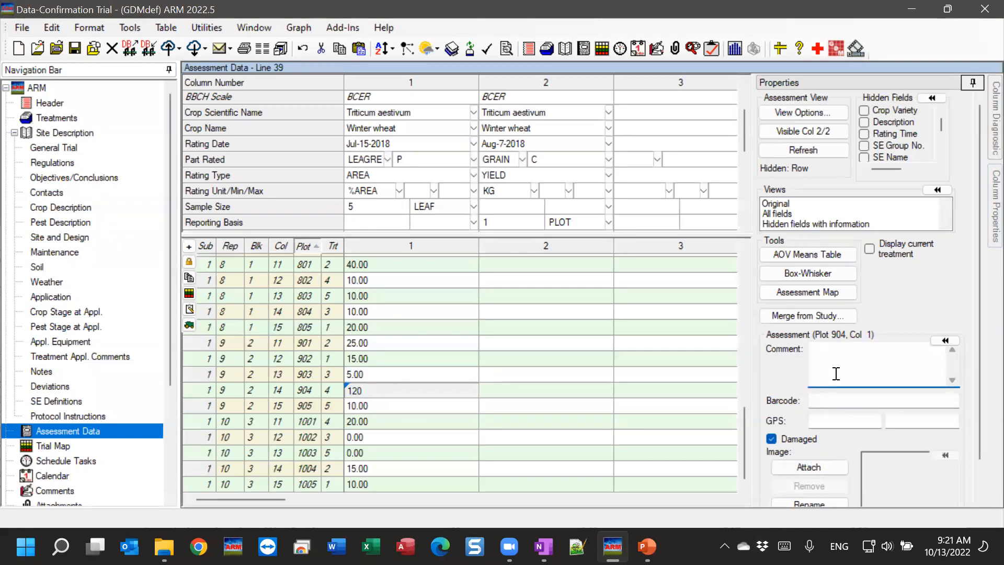
type("damanag")
key("BackSpace")
key("BackSpace")
key("BackSpace")
type("ged")
key("BackSpace")
key("BackSpace")
key("BackSpace")
key("BackSpace")
key("BackSpace")
key("BackSpace")
key("BackSpace")
type("thrown out because ")
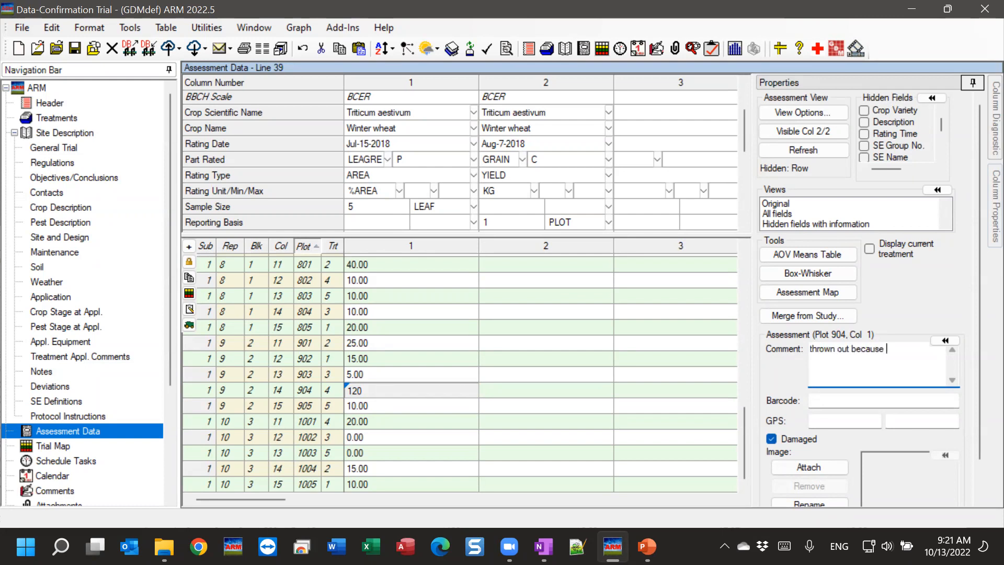
type("120 is not possible")
left_click(375, 403)
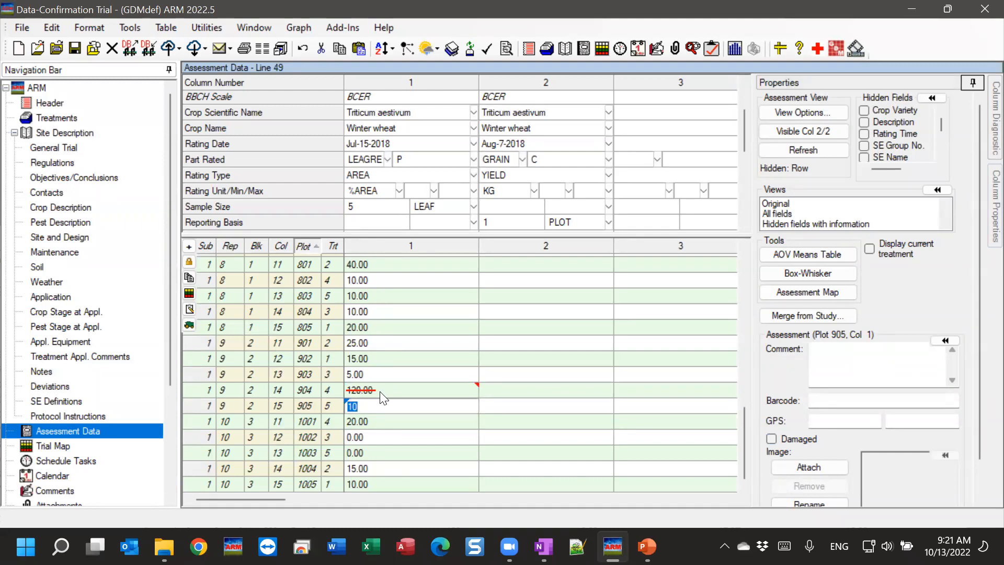
- Clear the damaged marking of plot 904's column 1 assessment and delete its comment
left_click(381, 391)
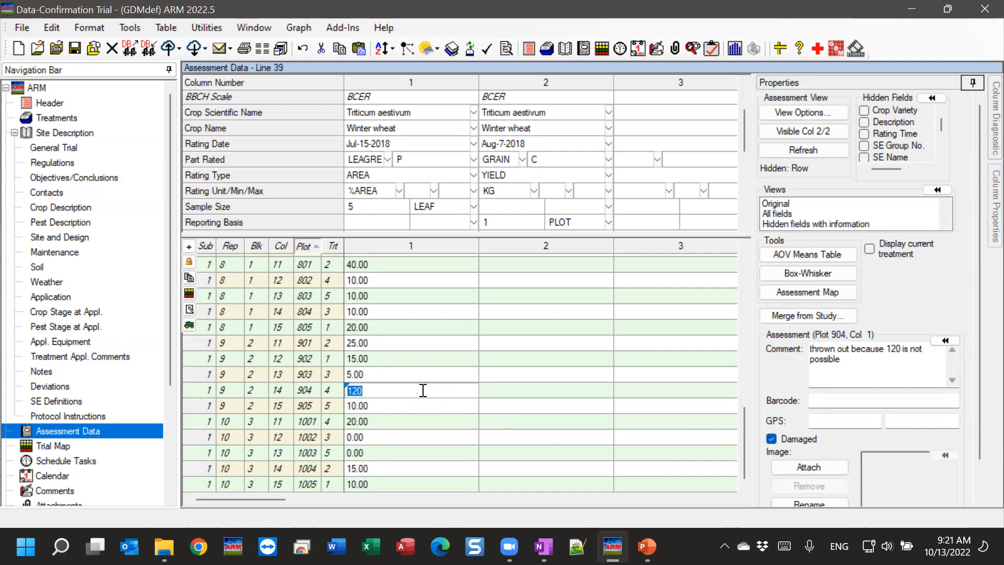
left_click(786, 438)
left_click(858, 366)
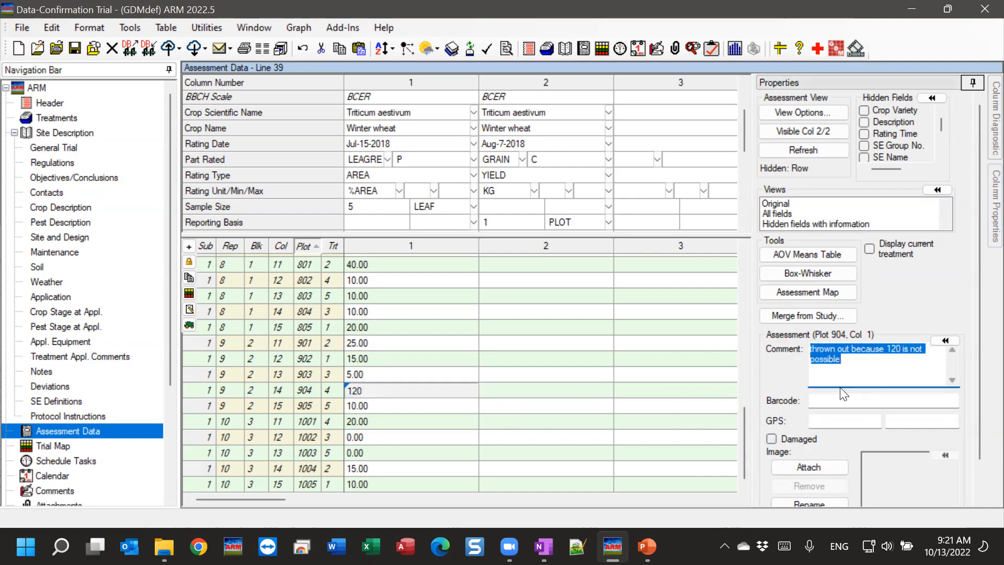
key("Delete")
left_click(377, 405)
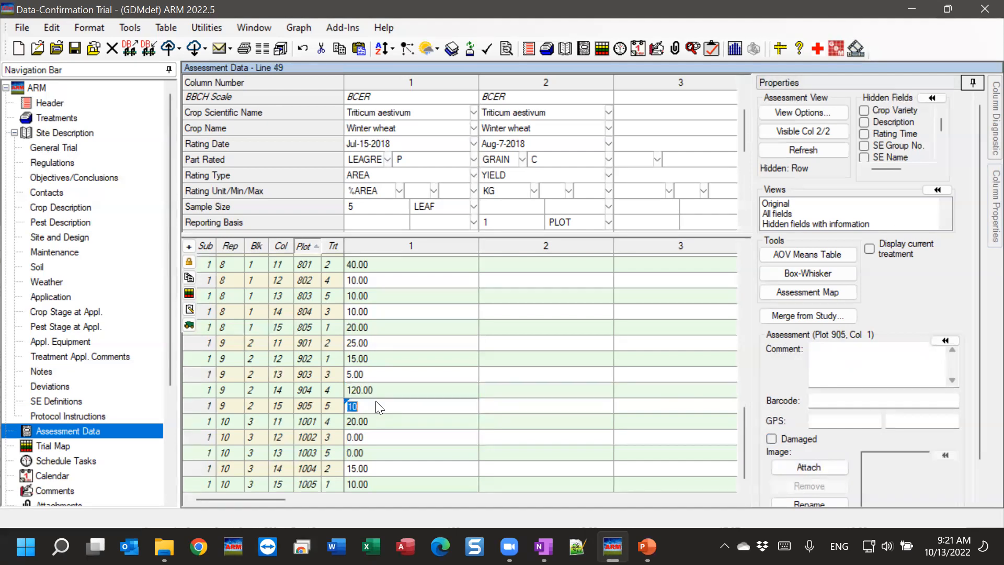
- Change plot 904's column 1 value to 20 and reselect that cell
left_click(389, 388)
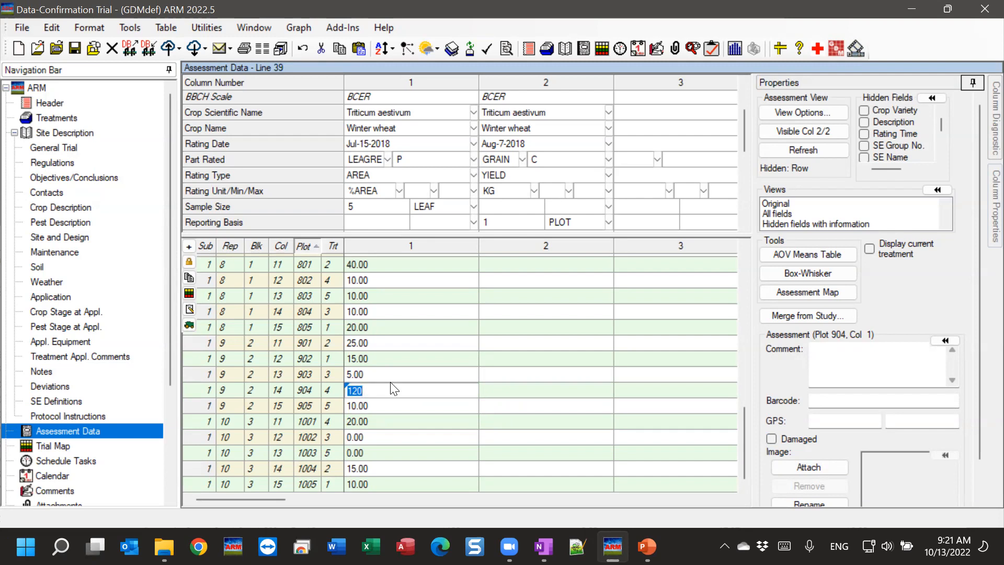
type("20")
key("Return")
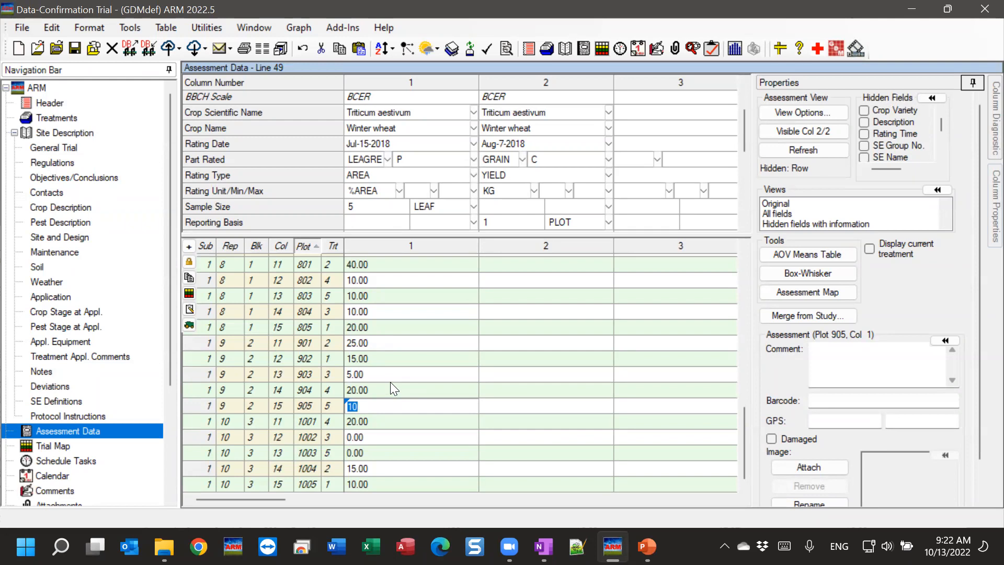
key("Up")
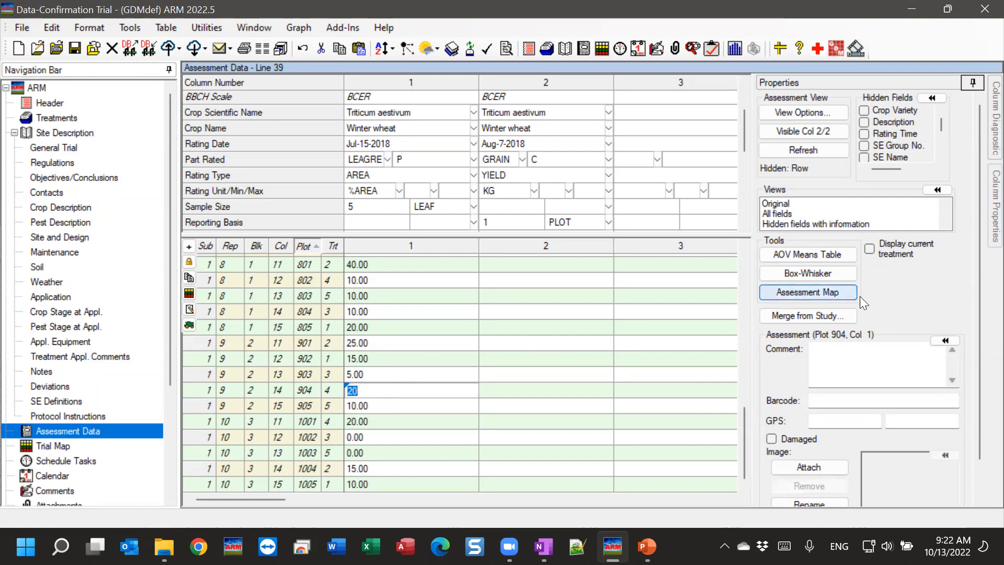
- Open the column 1 assessment map, show it in true scale and examine the color pattern across all plots
left_click(797, 291)
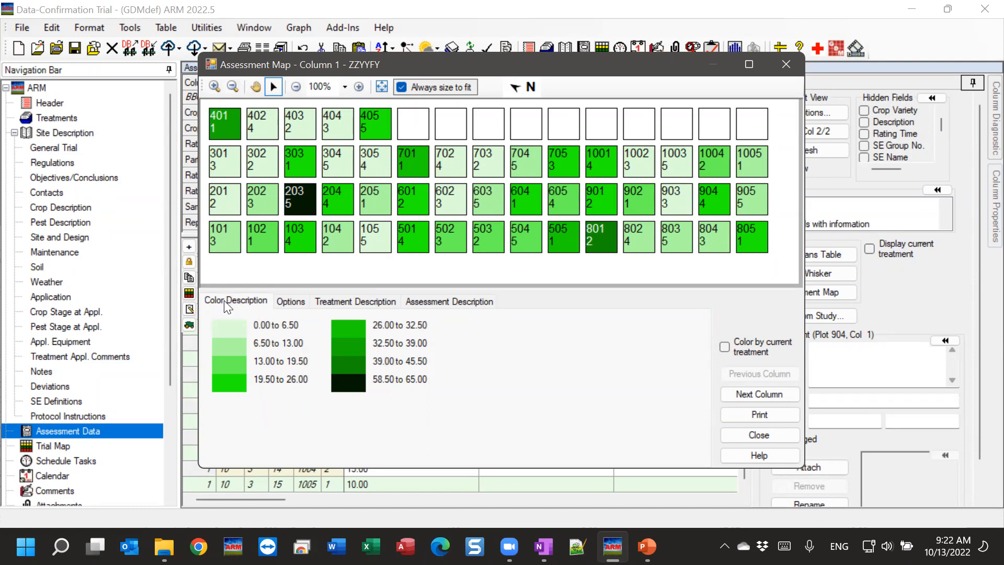
left_click(296, 304)
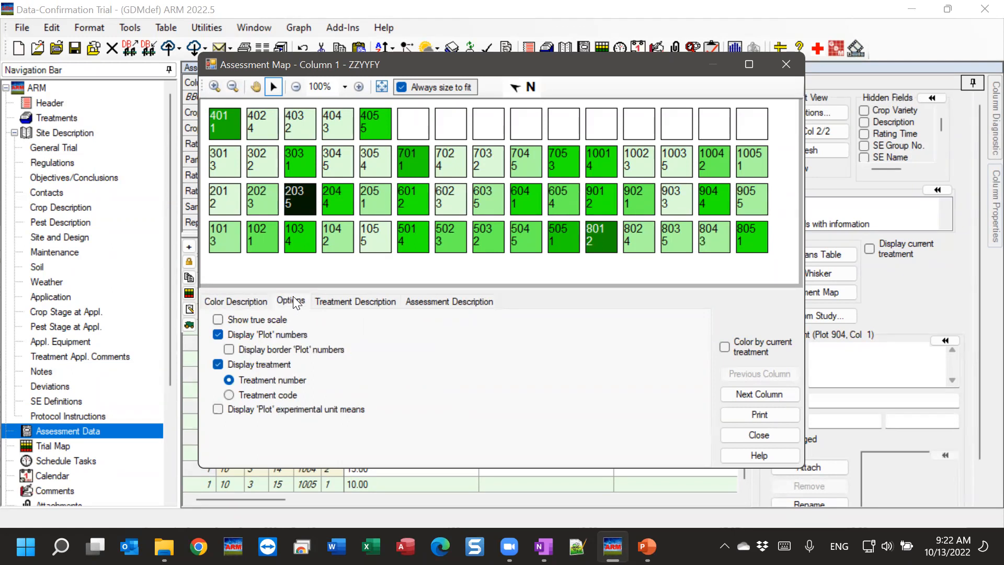
left_click(217, 320)
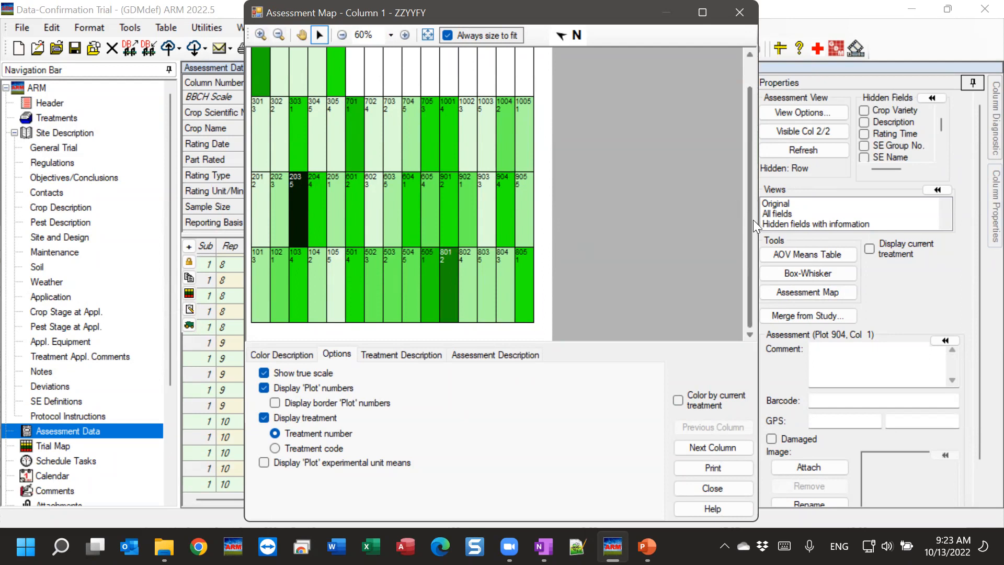
scroll(751, 237, "up", 3)
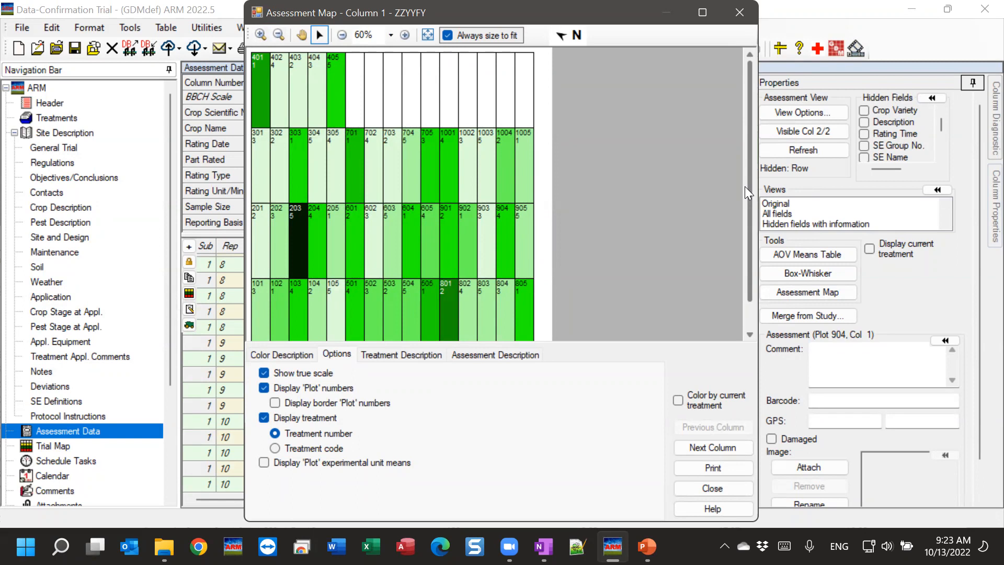
left_click_drag(748, 187, 751, 224)
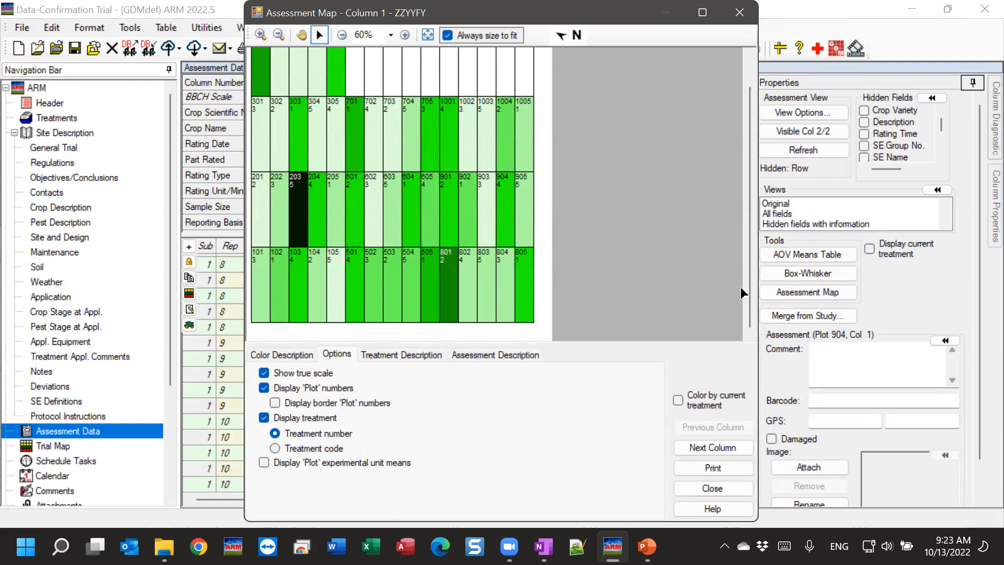
left_click_drag(748, 288, 750, 218)
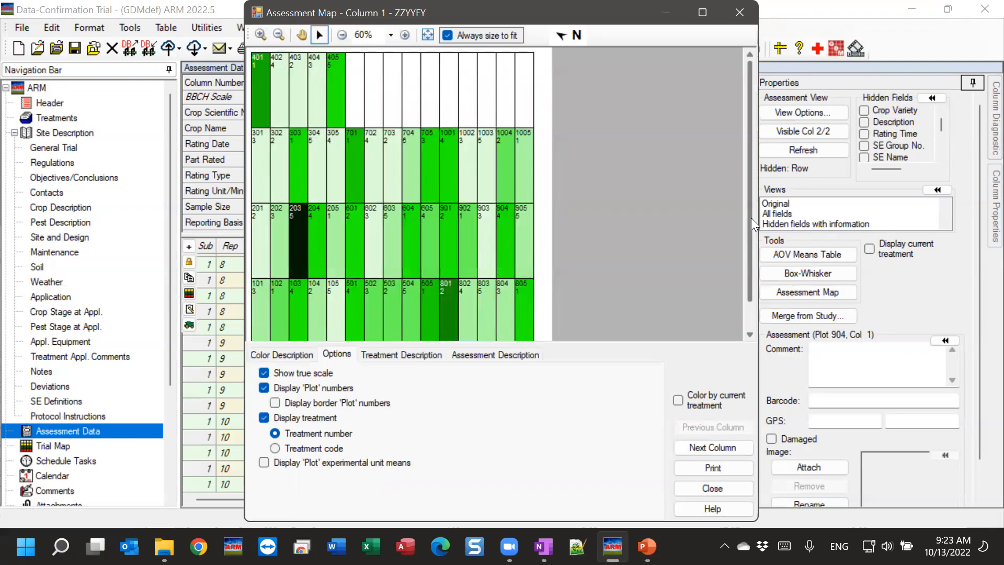
left_click_drag(751, 217, 755, 253)
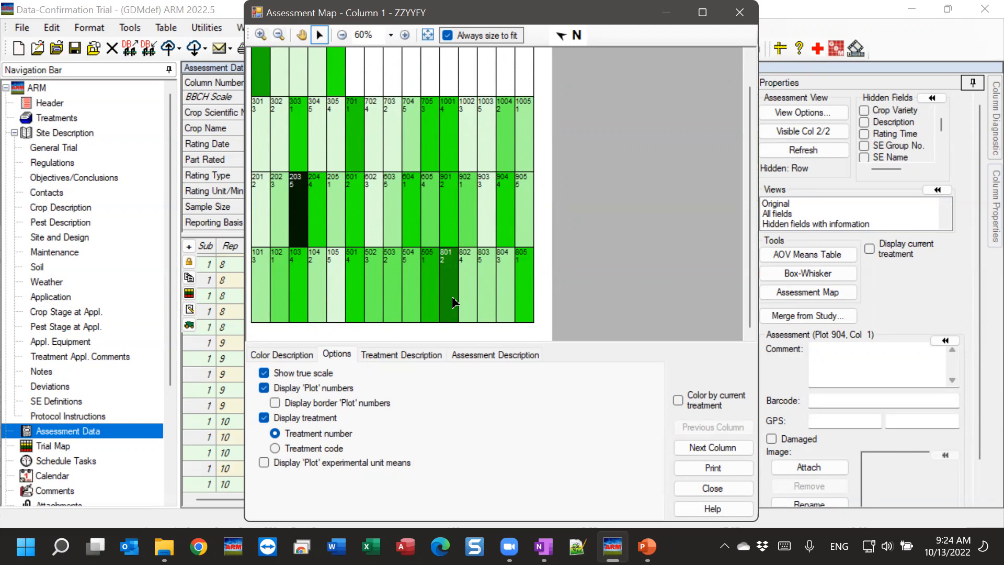
left_click_drag(749, 246, 753, 205)
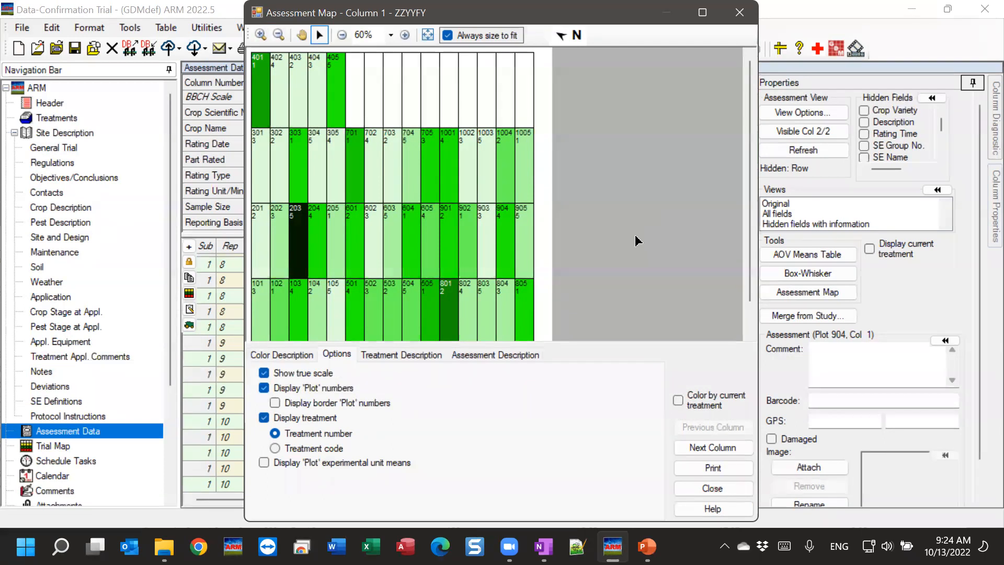
- Color the map by current treatment, compare treatments 3, 1, 4, 2 and 5 using plots 101 to 105, and close the map
left_click(263, 316)
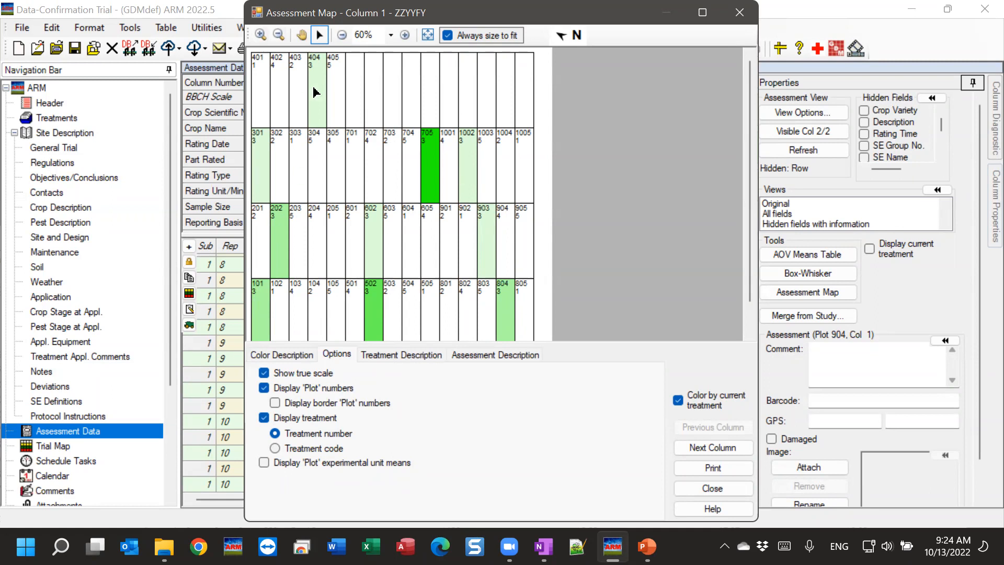
left_click(281, 306)
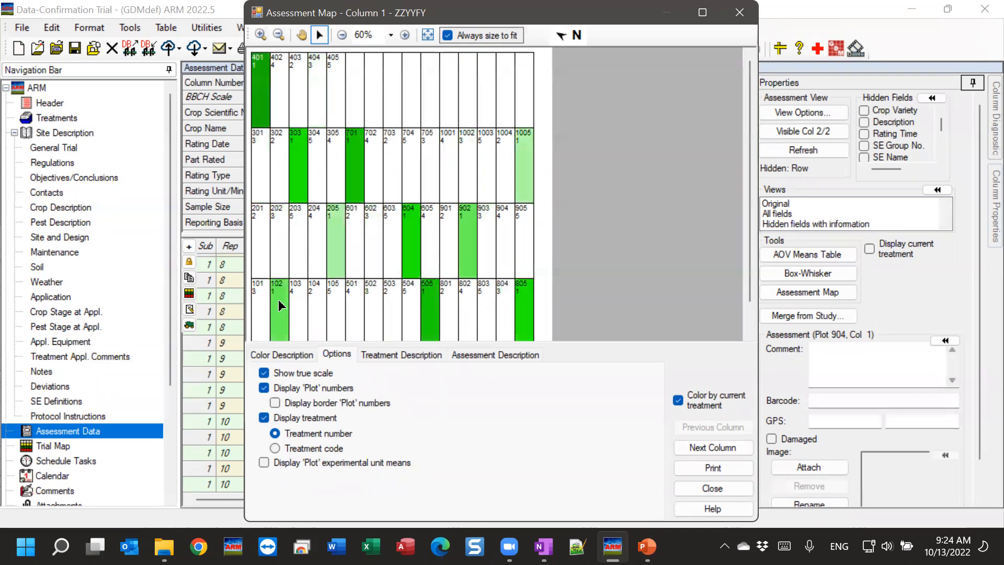
left_click(304, 315)
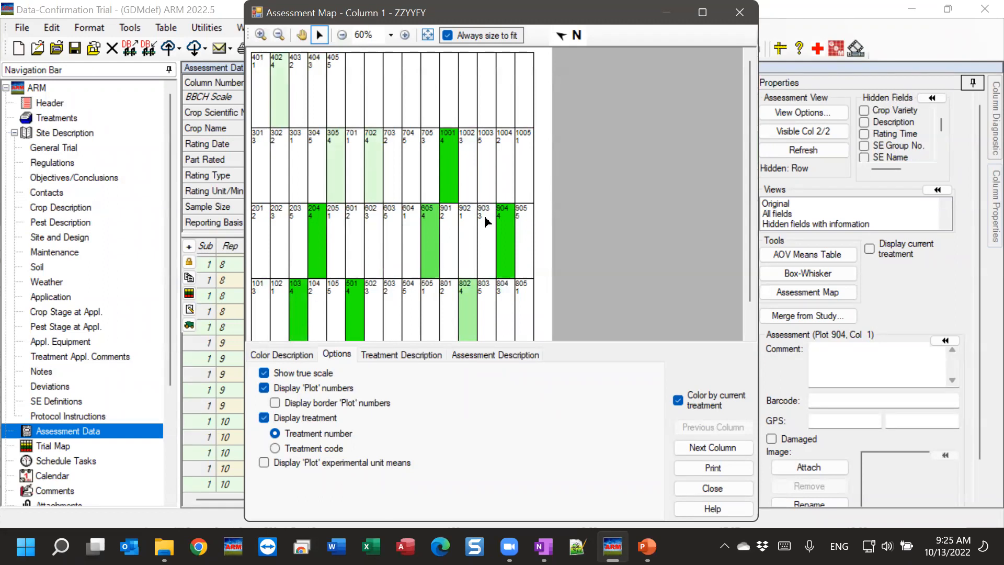
left_click(317, 323)
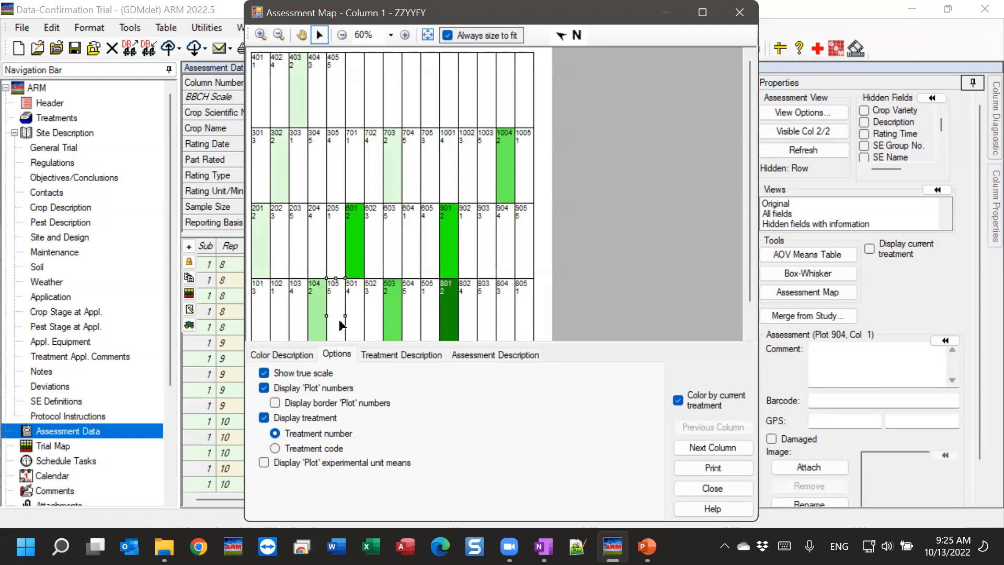
left_click(340, 325)
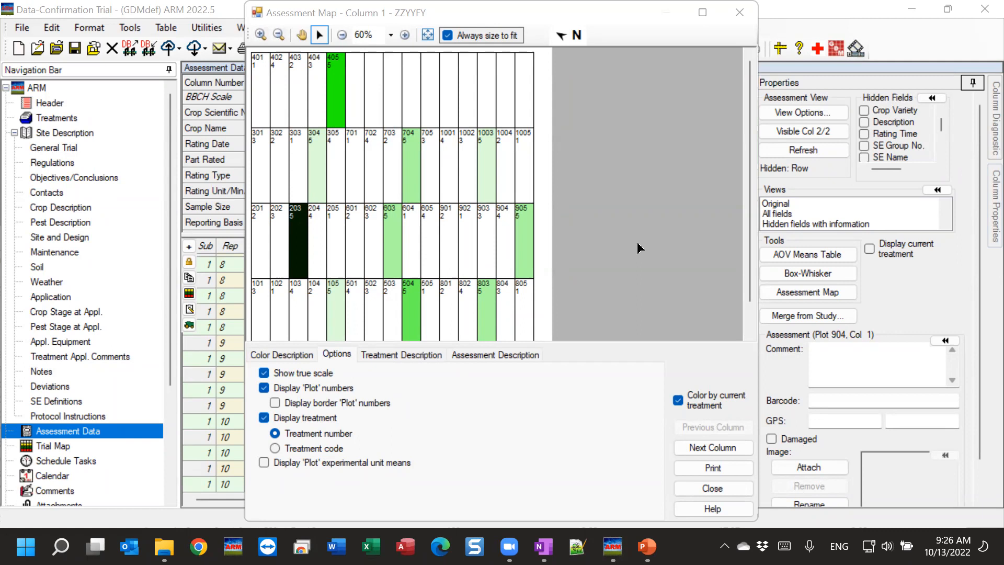
left_click(740, 13)
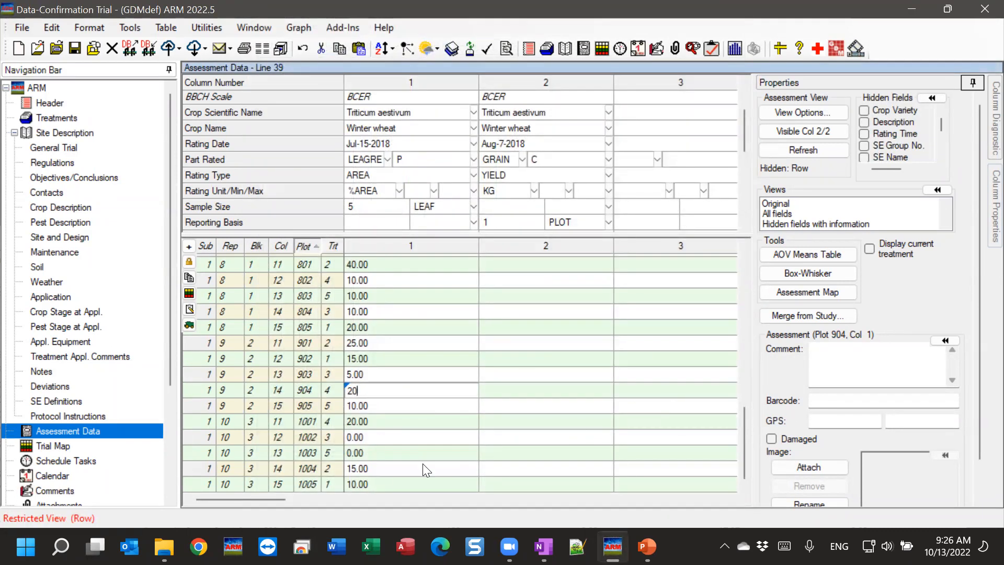
- Mark plot 904's column 1 assessment as damaged and set its value to 120
scroll(790, 427, "down", 1)
left_click(785, 400)
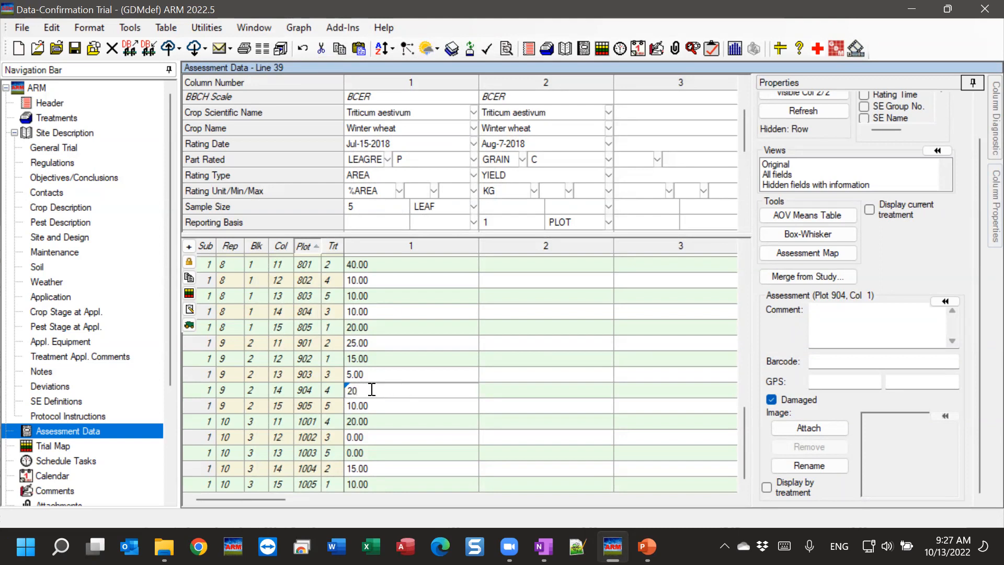
type("120")
left_click(399, 372)
left_click(392, 388)
left_click(366, 388)
key("Return")
left_click(329, 392)
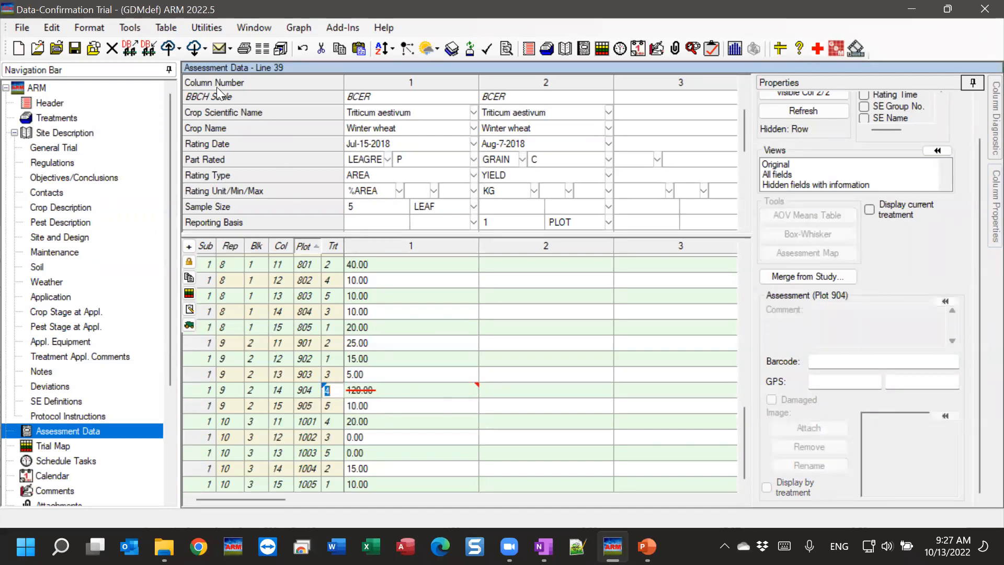
- Open the report printing settings and examine the report options of the AOV Means Table
left_click(16, 29)
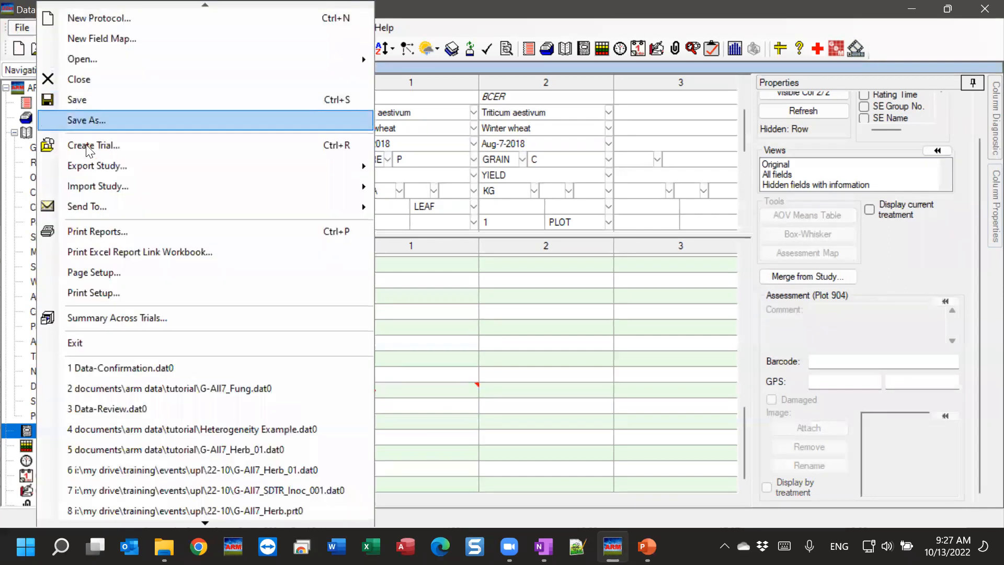
left_click(97, 231)
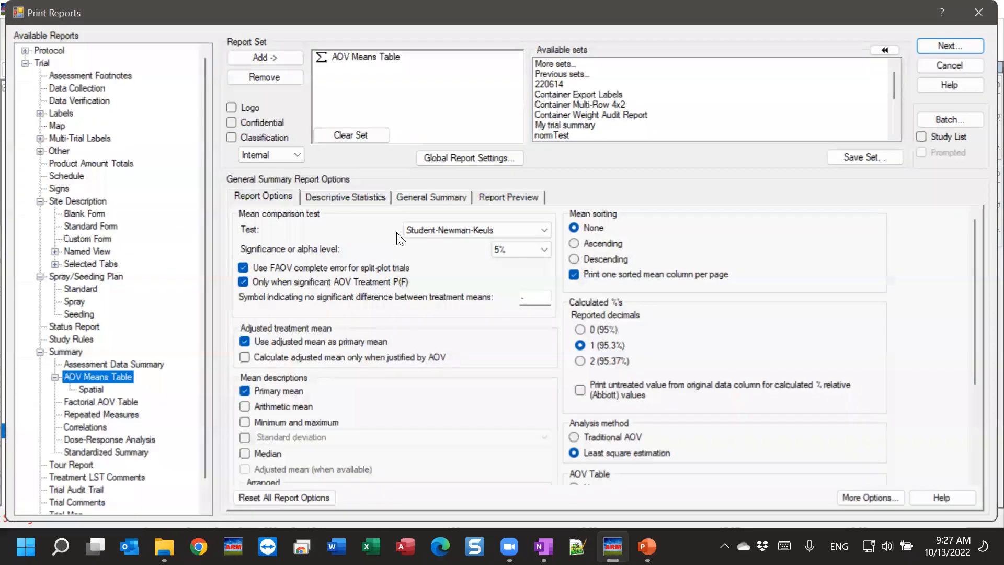
left_click(359, 55)
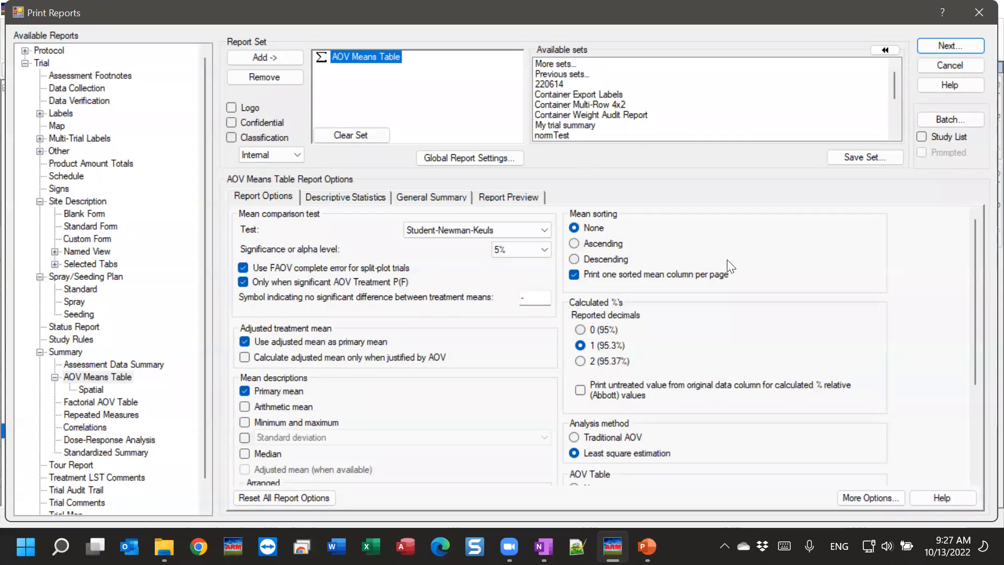
left_click_drag(975, 260, 971, 288)
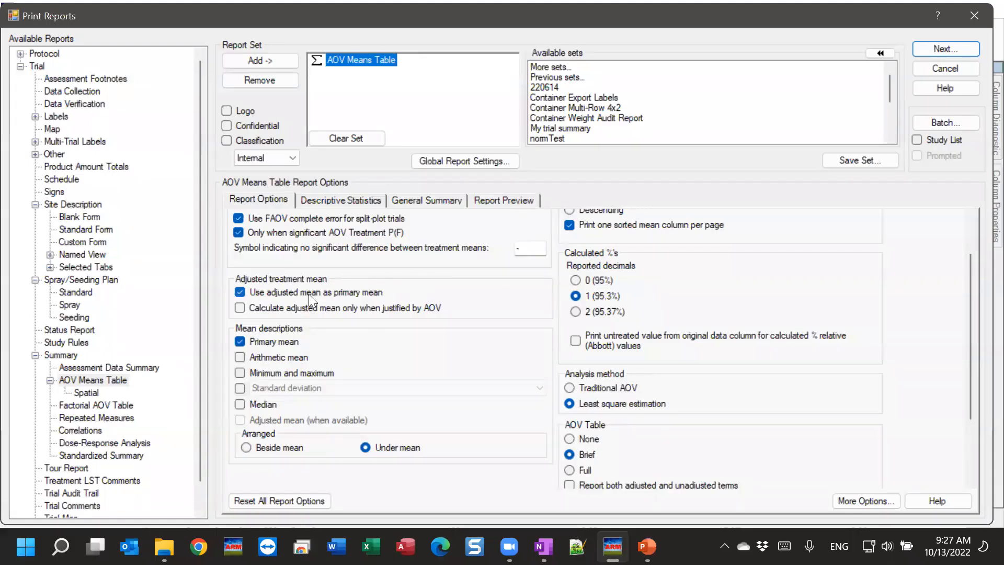
- Choose Traditional AOV as the analysis method, review the missing data estimate options, and close the report settings without printing
mouse_move(307, 294)
left_click(601, 387)
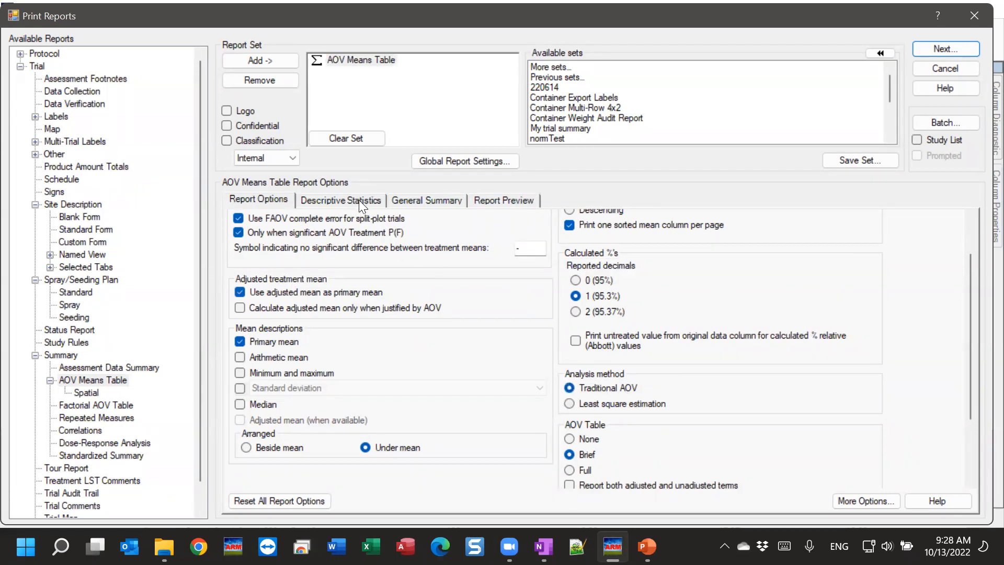
left_click(407, 200)
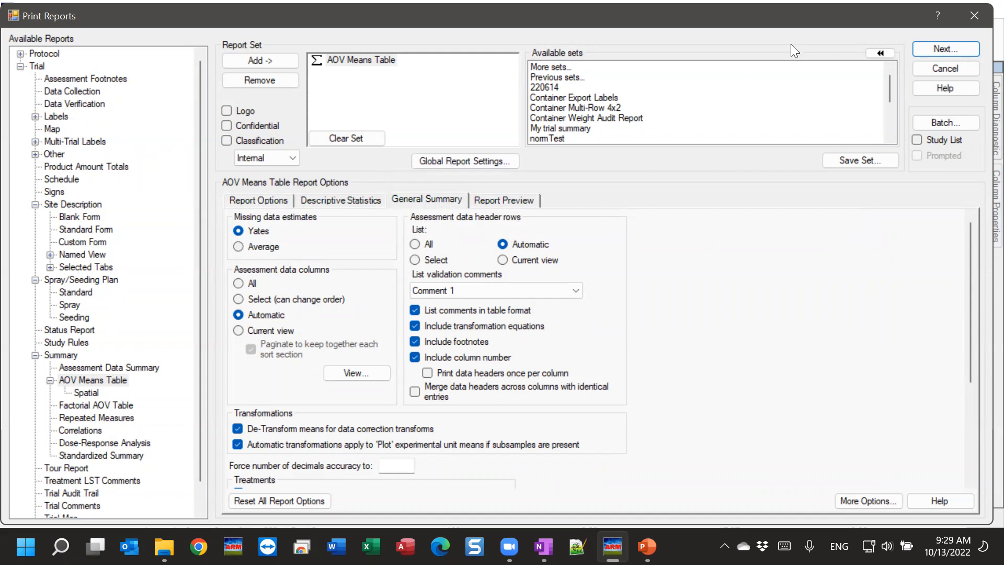
left_click(974, 16)
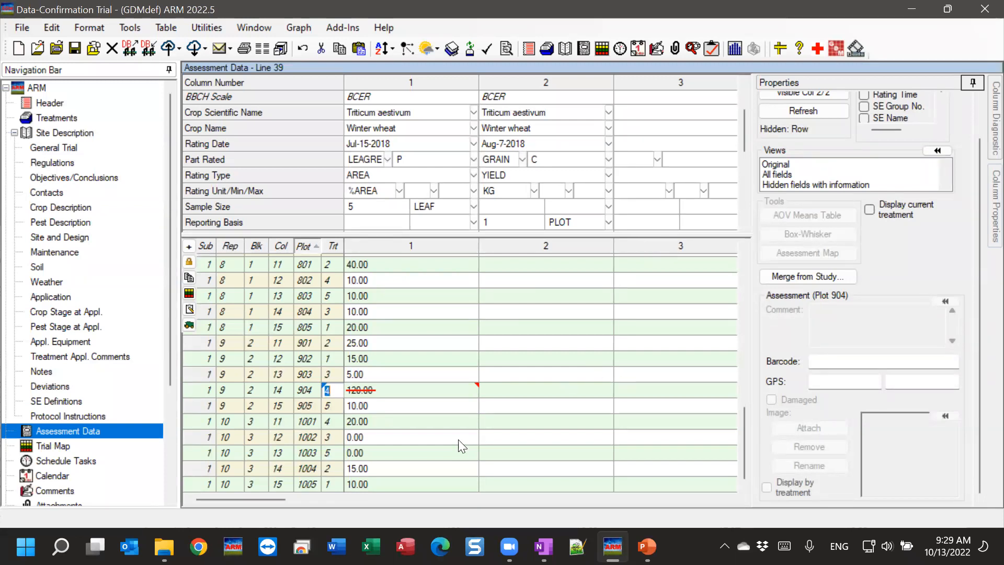
- Clear the damaged flag on plot 904's column 1 assessment and set its value to 20
left_click(438, 390)
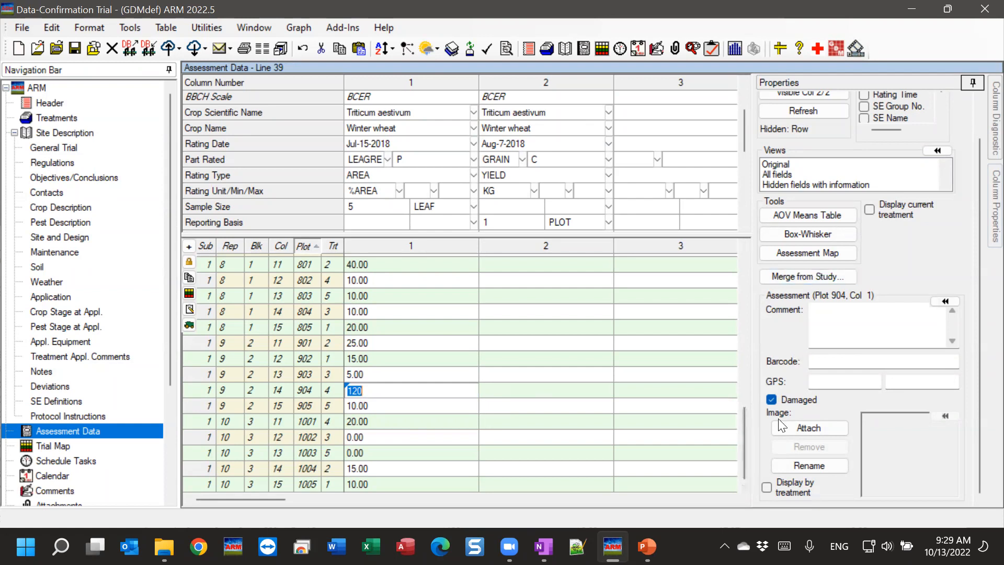
left_click(771, 399)
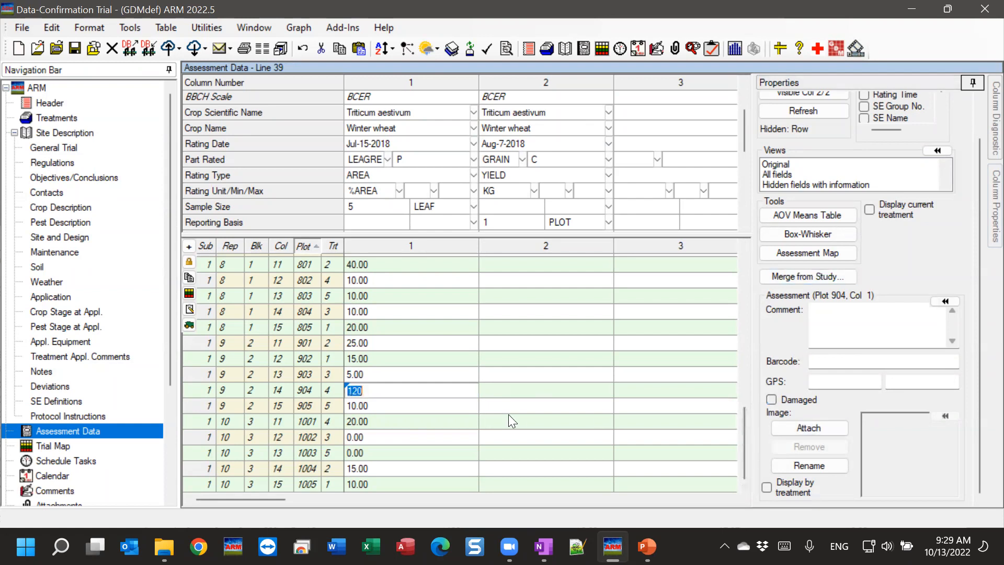
type("20")
key("Return")
left_click(389, 394)
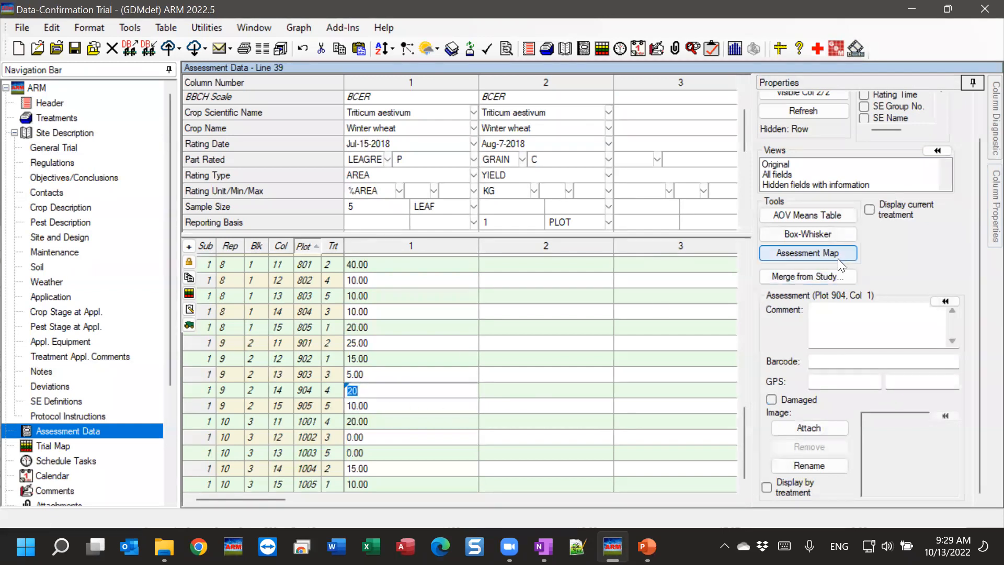
- Check the column 1 assessment map with plot 904's corrected value, and close the map
left_click(836, 257)
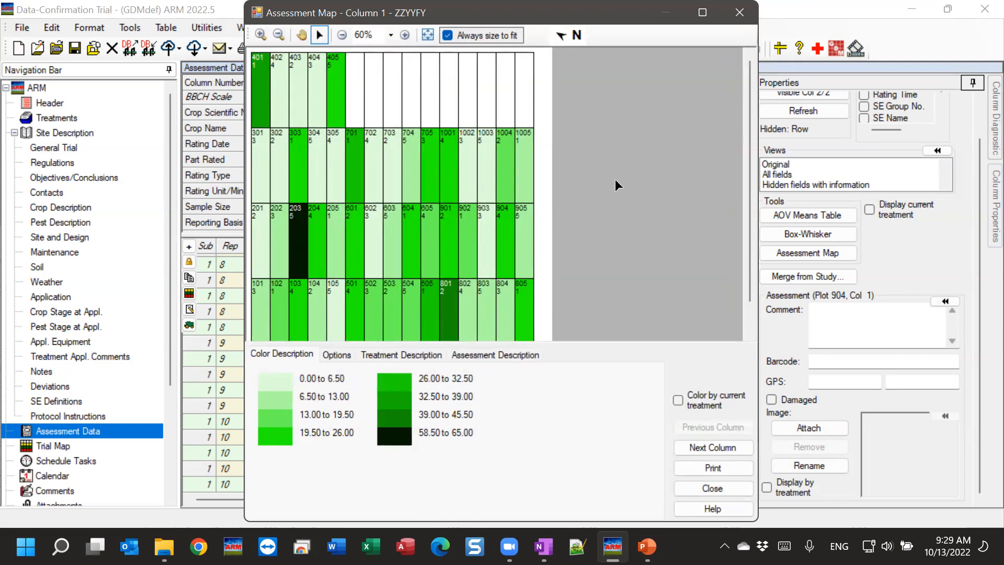
left_click(741, 15)
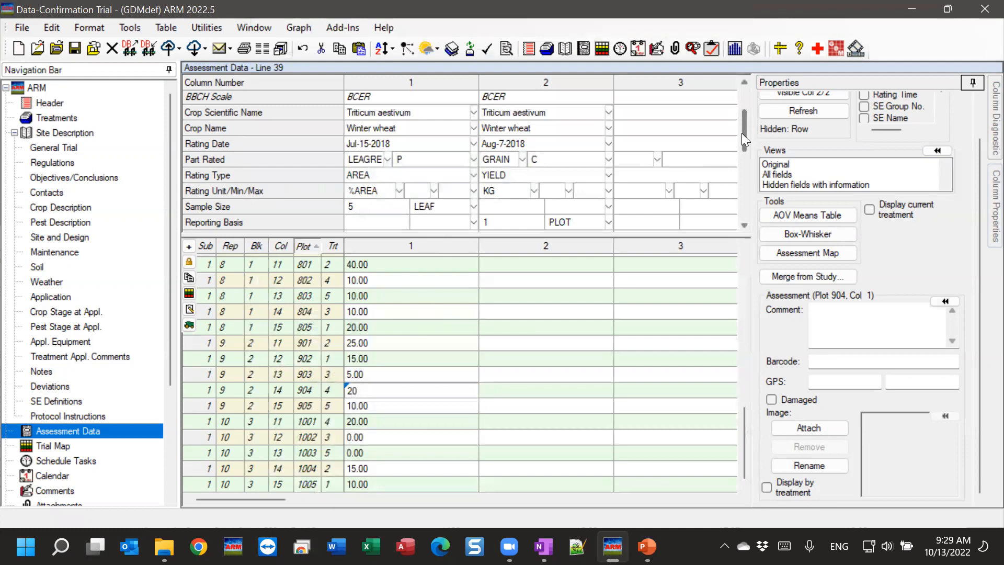
- Show the hidden ARM Action Codes field in the assessment column descriptions
left_click_drag(743, 134, 740, 202)
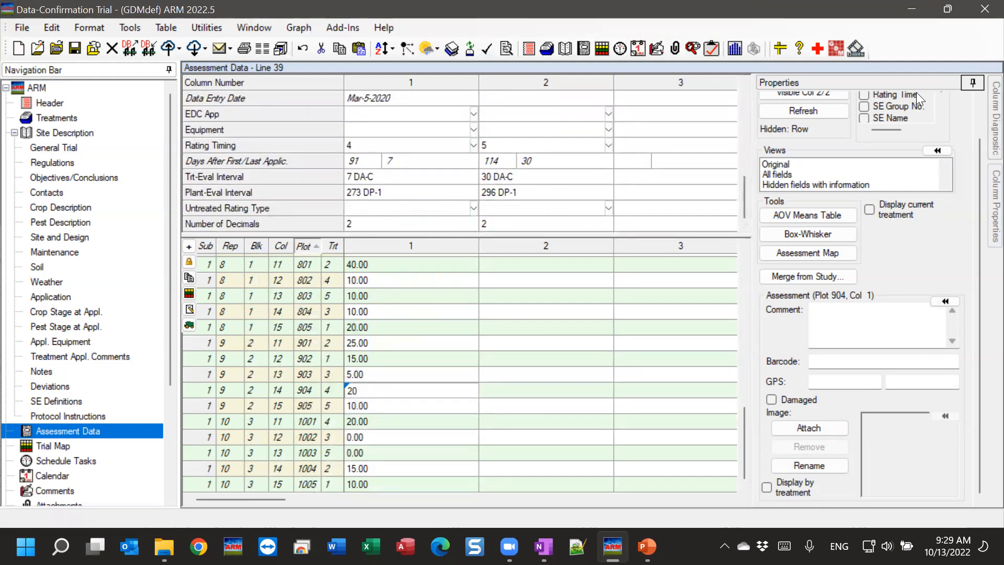
scroll(977, 157, "up", 3)
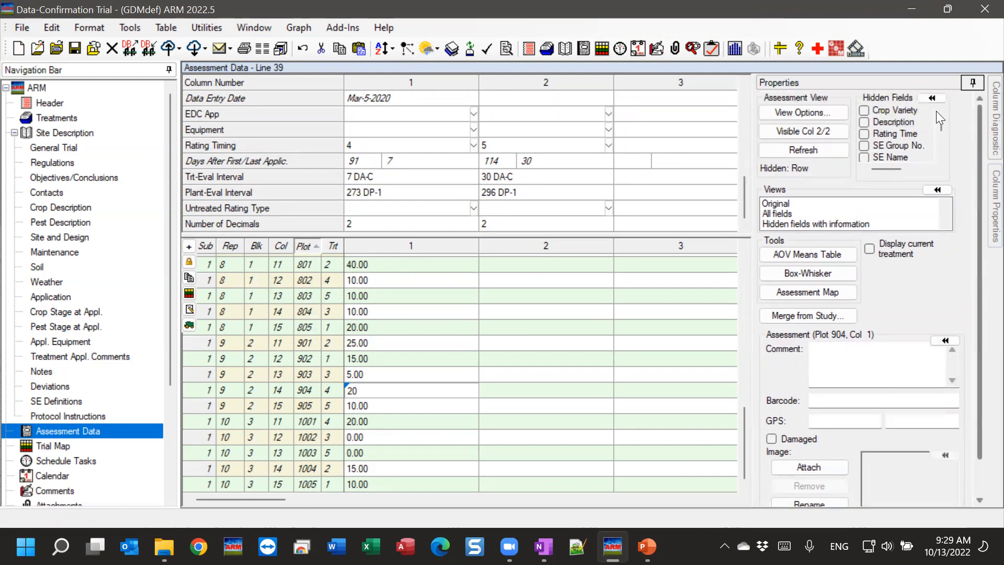
left_click(927, 97)
left_click_drag(763, 238, 878, 240)
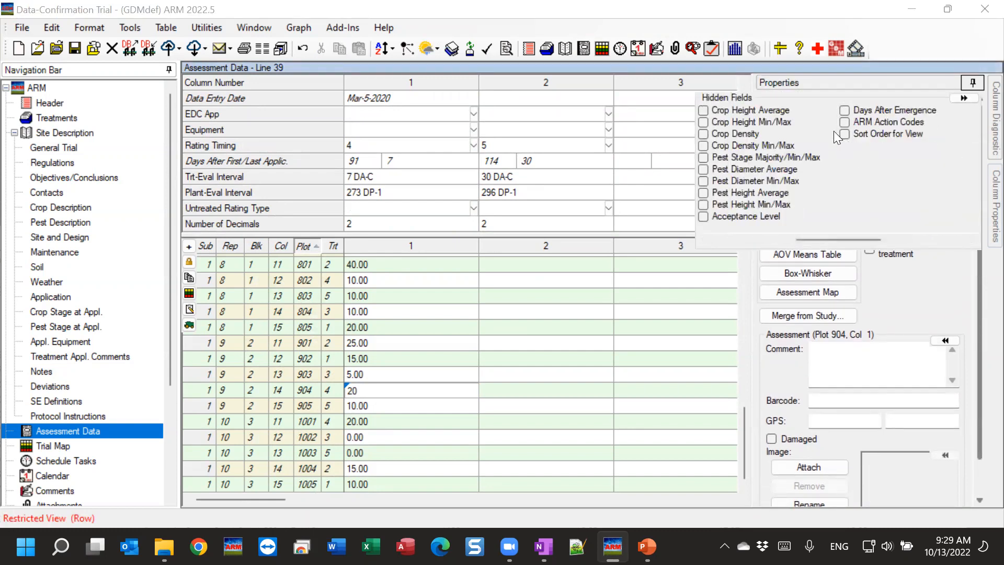
left_click(847, 122)
left_click(704, 121)
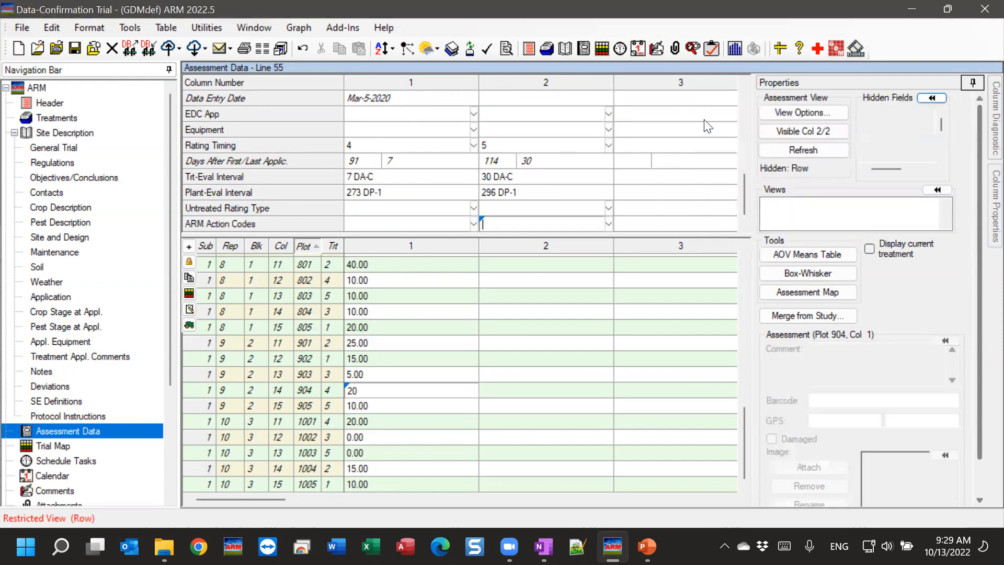
- Set column 1's ARM action code to EC to leave the untreated check out of the analysis
left_click(400, 221)
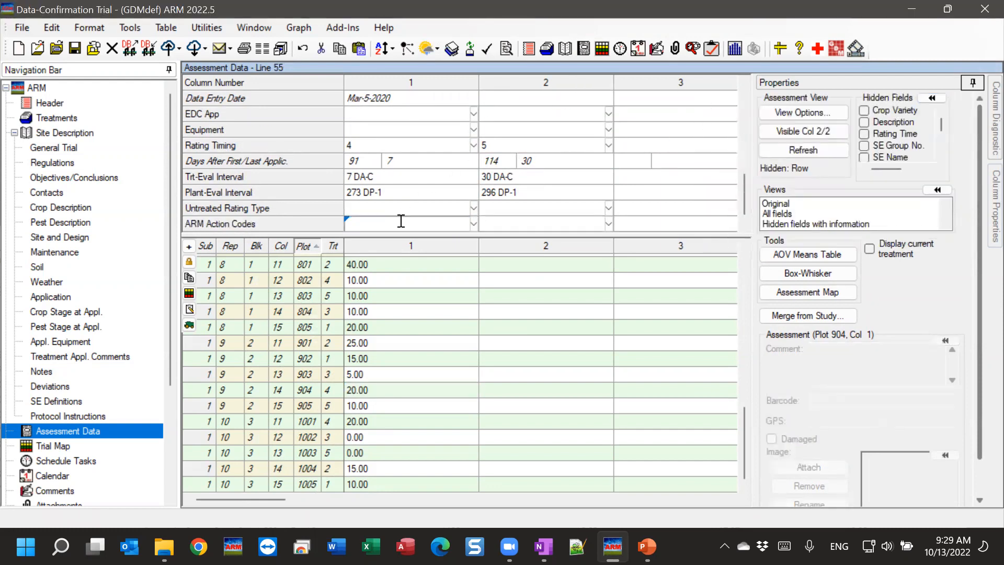
left_click(473, 224)
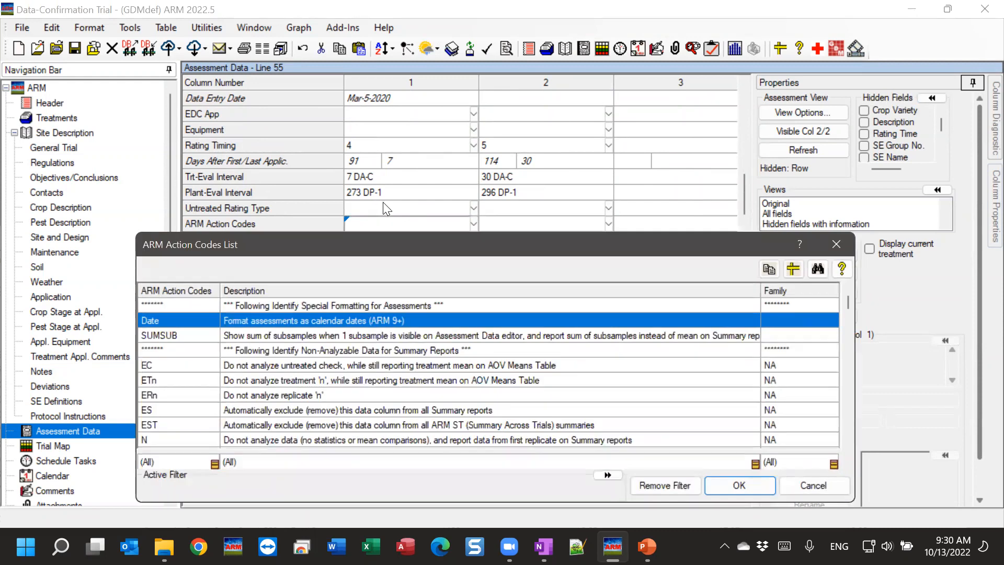
key("e")
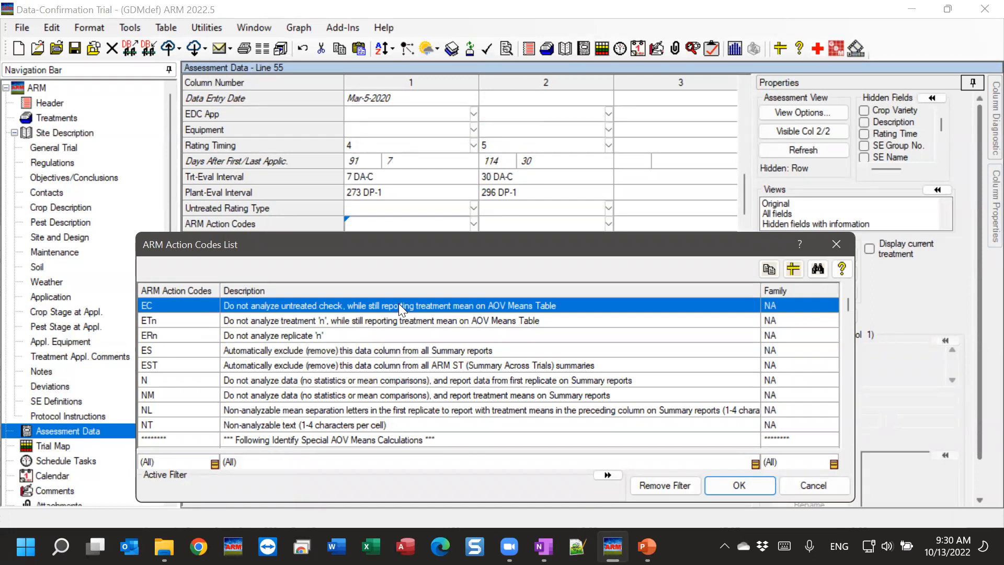
left_click(738, 486)
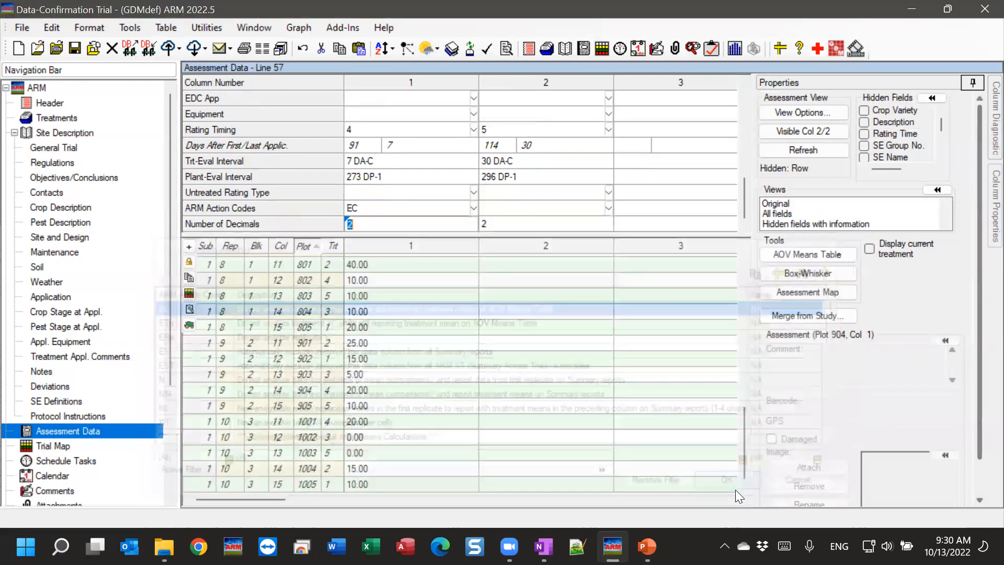
- Examine how the untreated check plots are colored on the column 1 assessment map with code EC, and close it
left_click(402, 300)
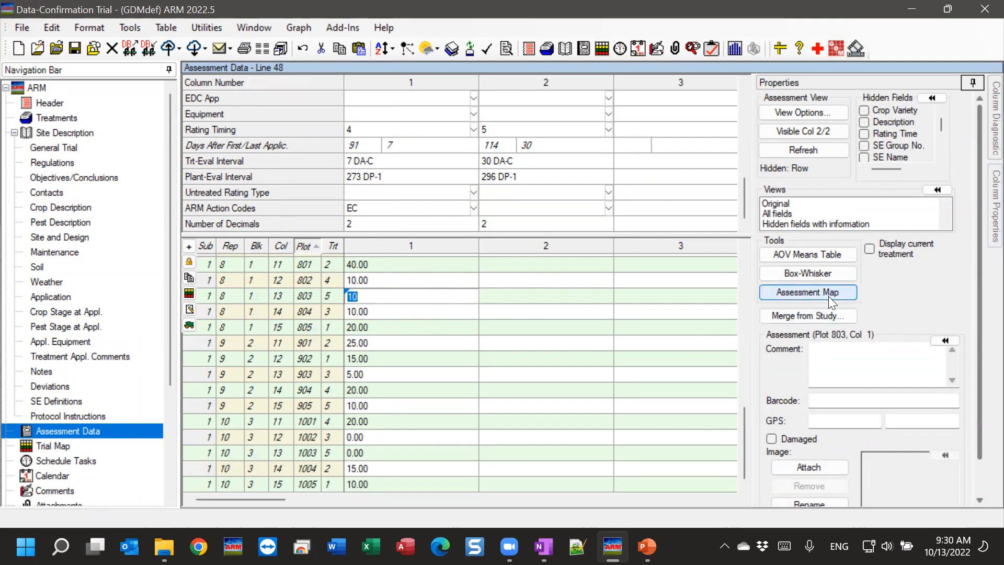
key("Tab")
left_click(419, 296)
left_click(807, 295)
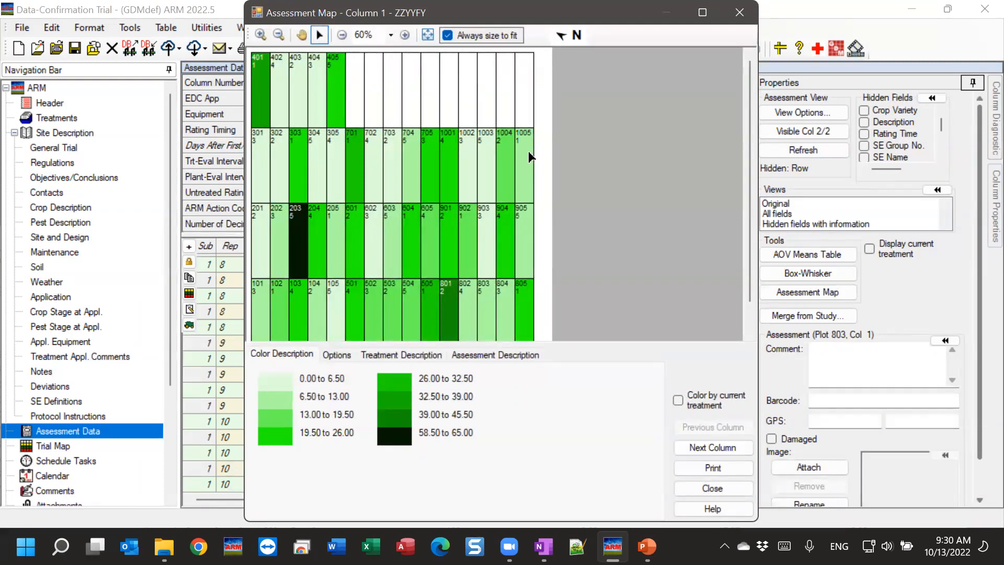
left_click(741, 25)
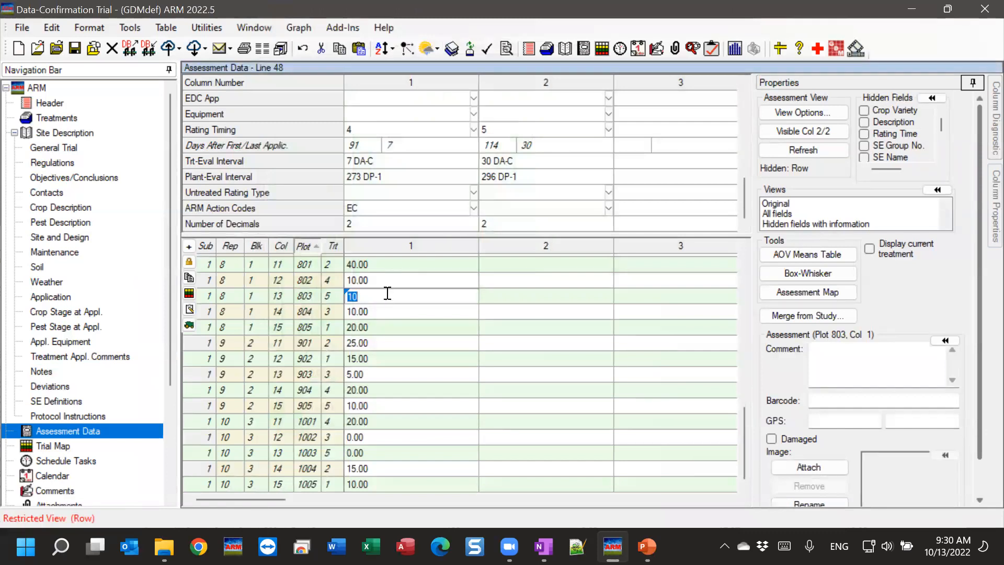
- Sort the assessment data plots in ascending order by treatment
left_click(387, 49)
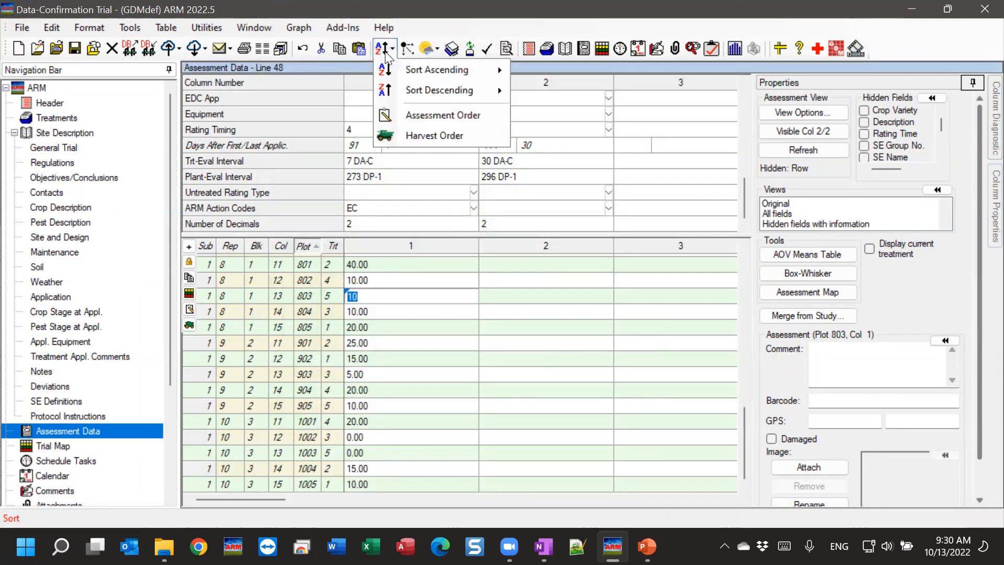
mouse_move(458, 72)
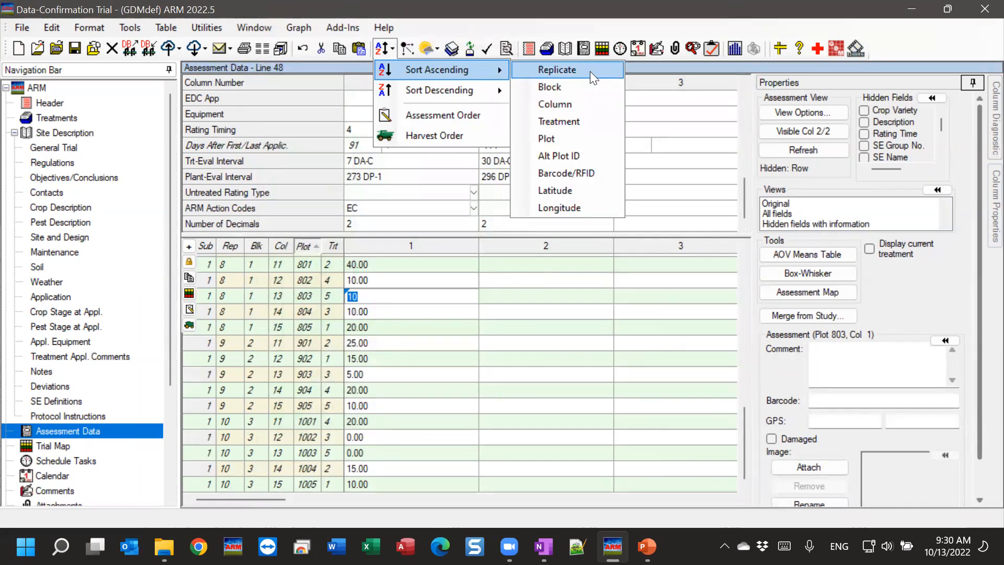
left_click(583, 124)
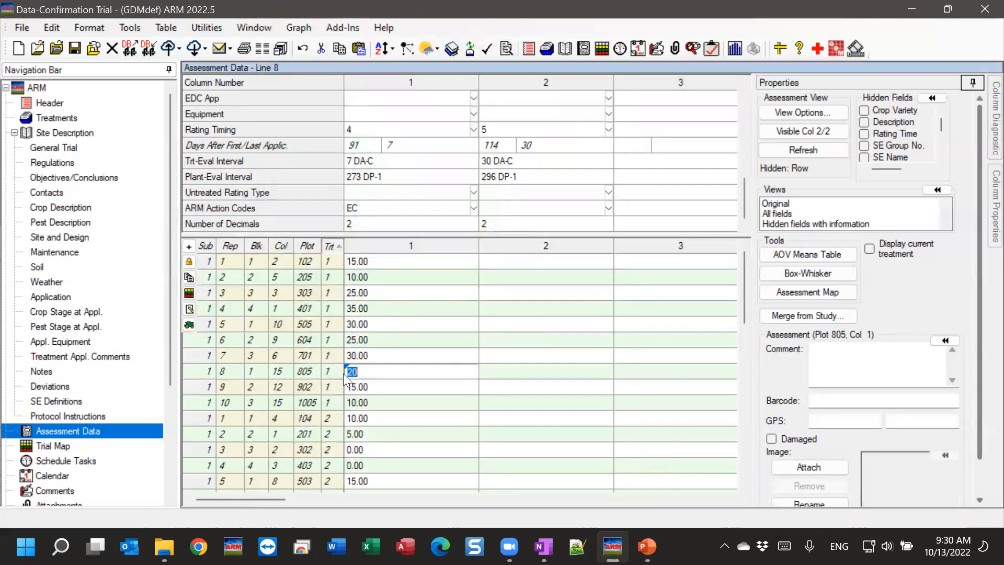
- Flag all treatment 1 assessments in column 1, from plot 102 to plot 1005, as damaged
left_click_drag(393, 261, 386, 399)
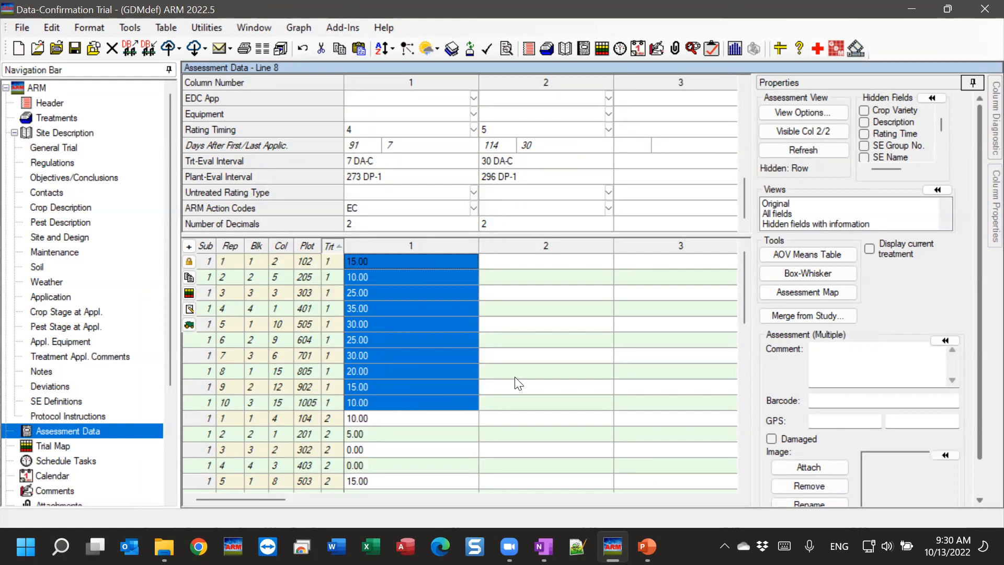
left_click(811, 441)
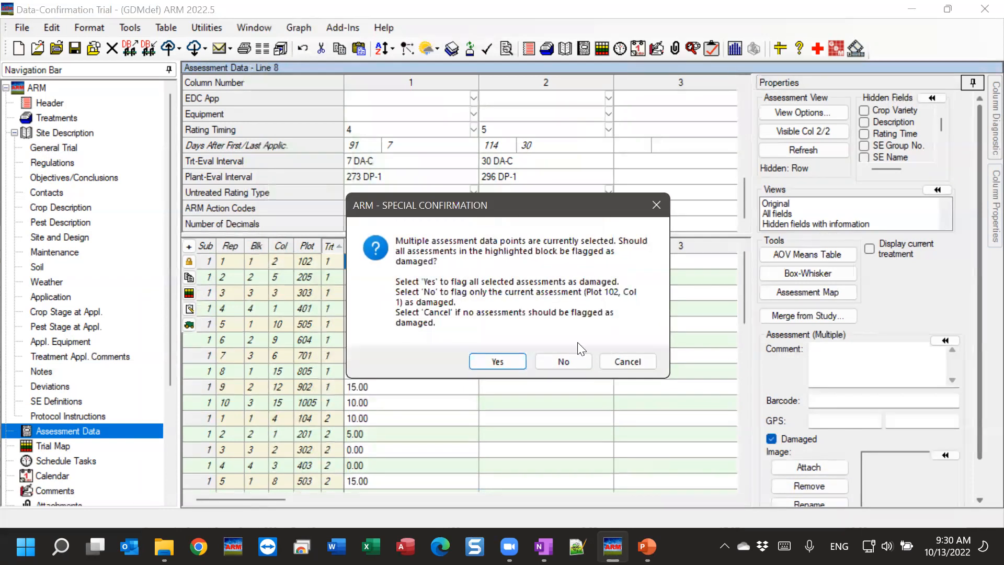
left_click(491, 361)
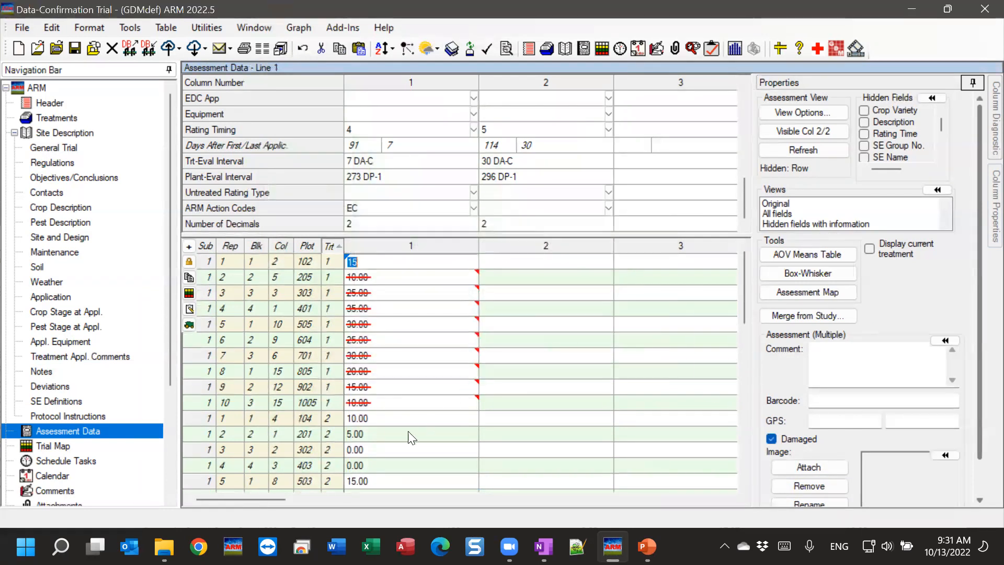
left_click(423, 421)
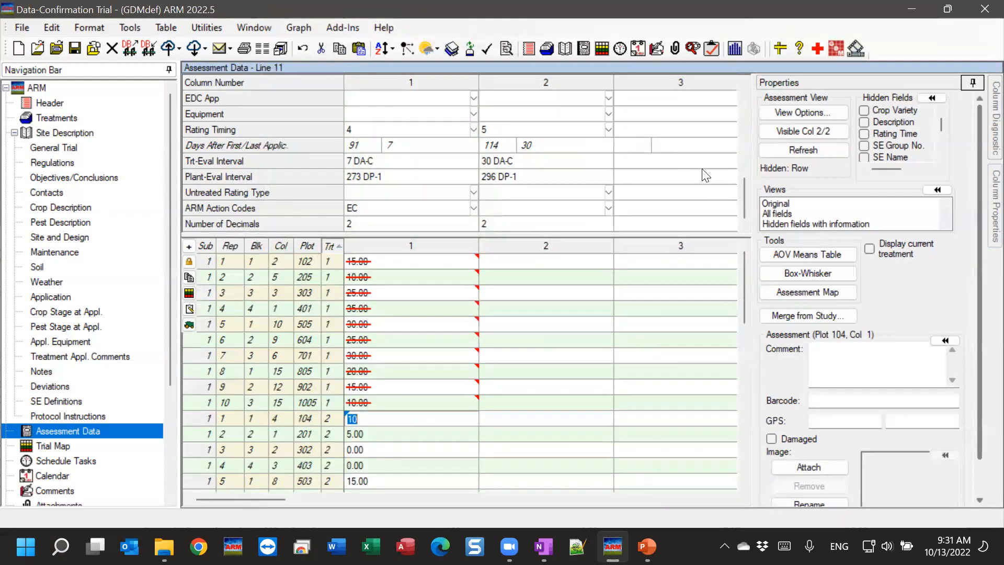
- Examine the damaged treatment 1 plots on the assessment map, briefly coloring by current treatment, and close the map
left_click(804, 294)
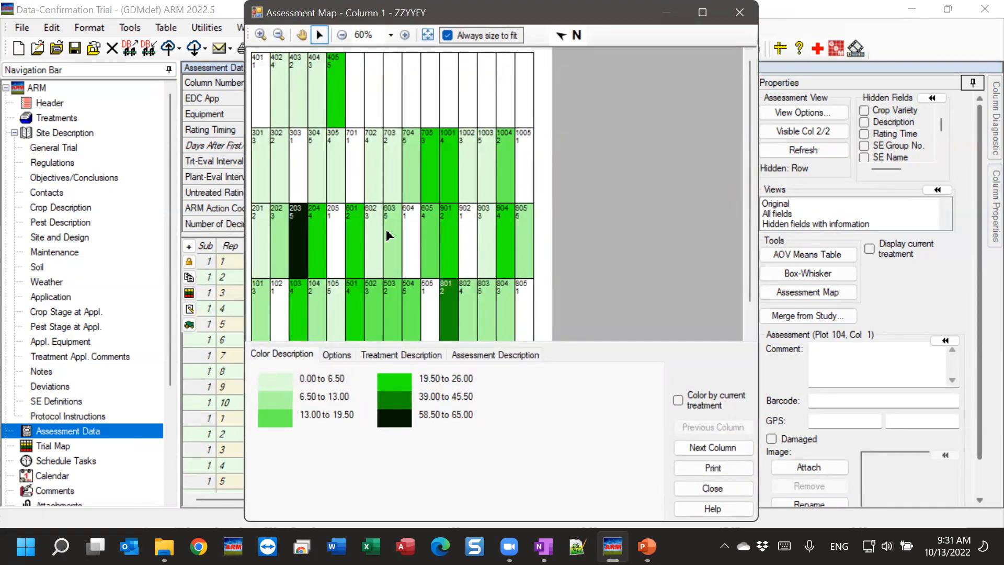
left_click(283, 309)
key("alt+c")
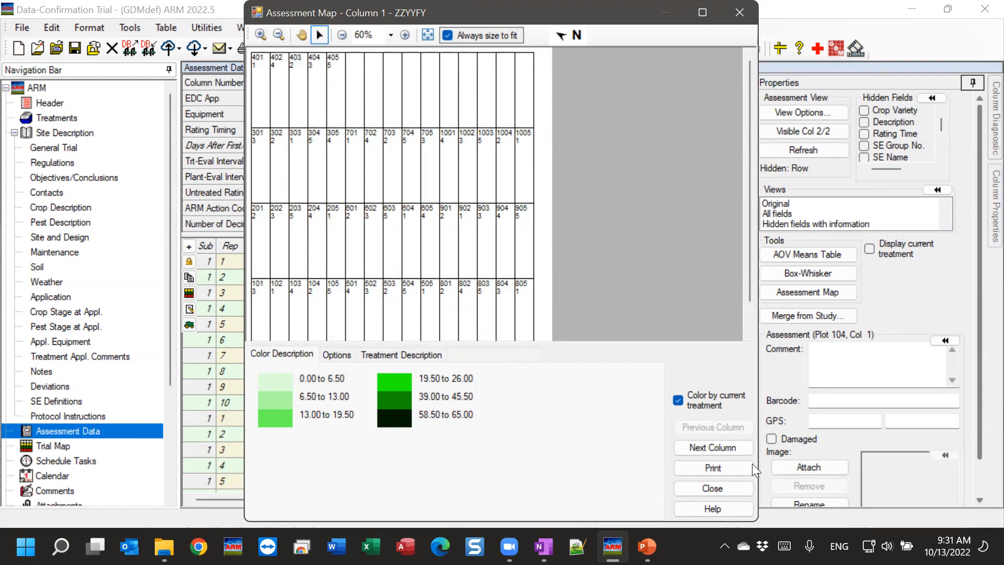
left_click(701, 403)
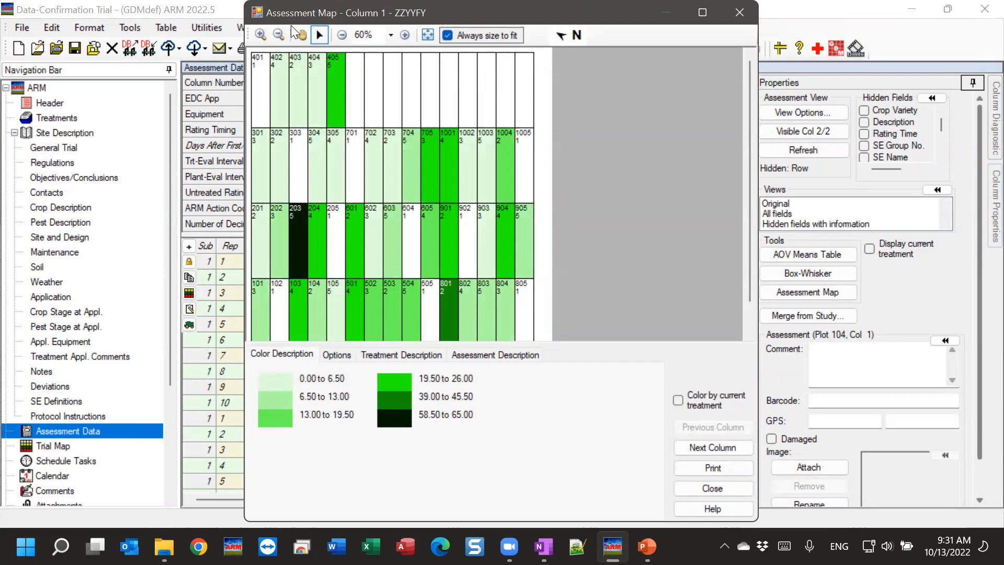
left_click_drag(294, 10, 526, 58)
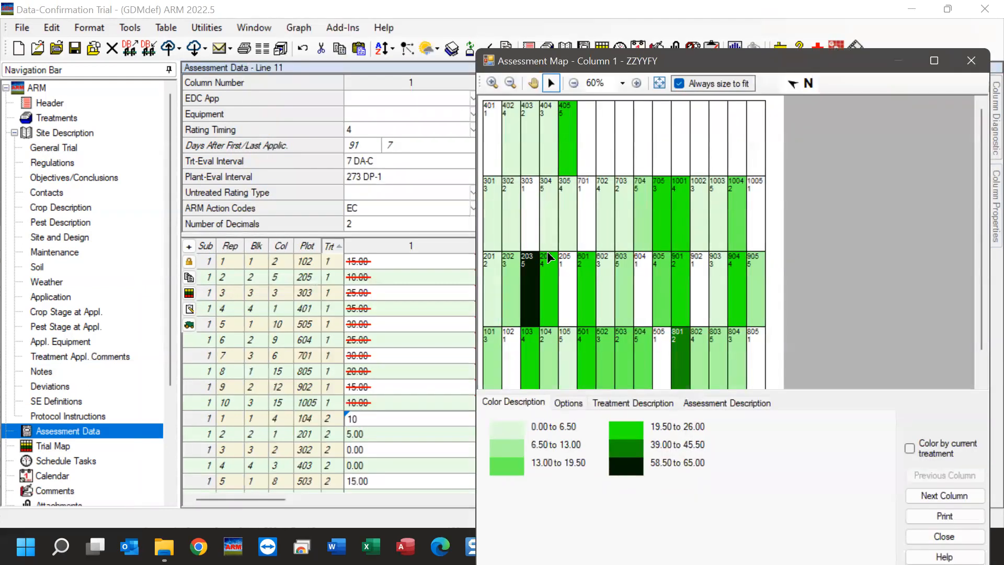
left_click_drag(750, 60, 443, 39)
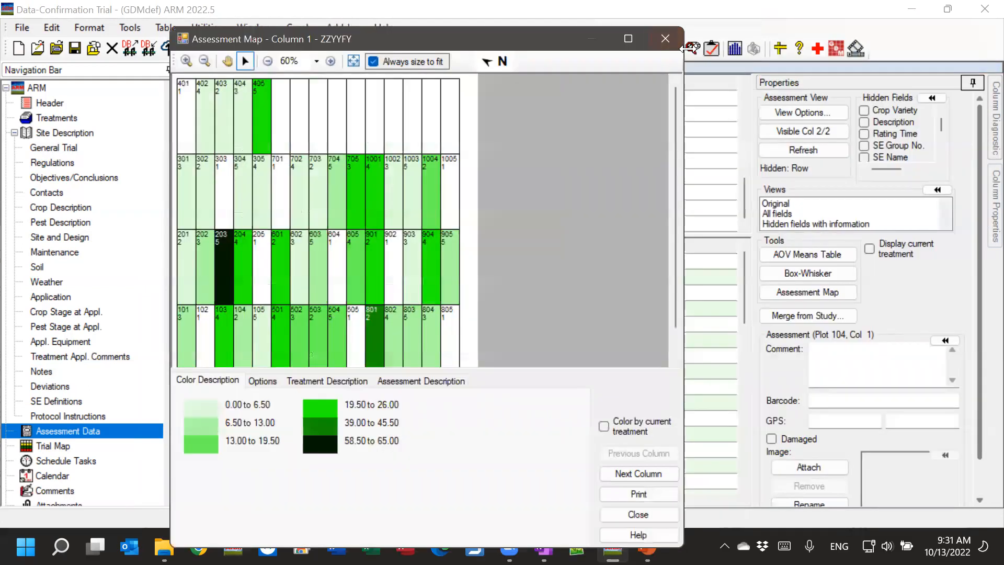
left_click(664, 40)
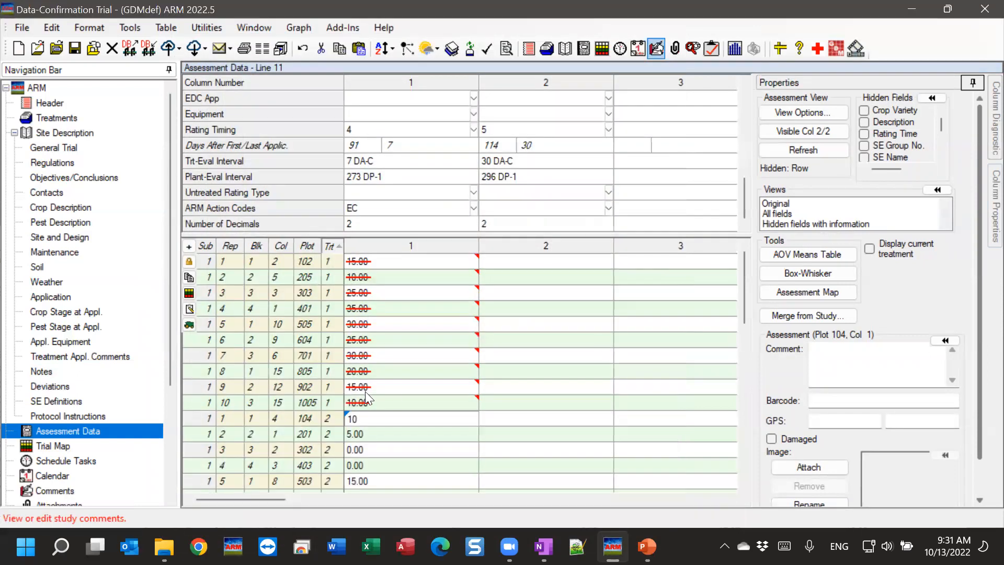
- Clear the damaged flag from all treatment 1 assessments in column 1
key("Down")
key("Down")
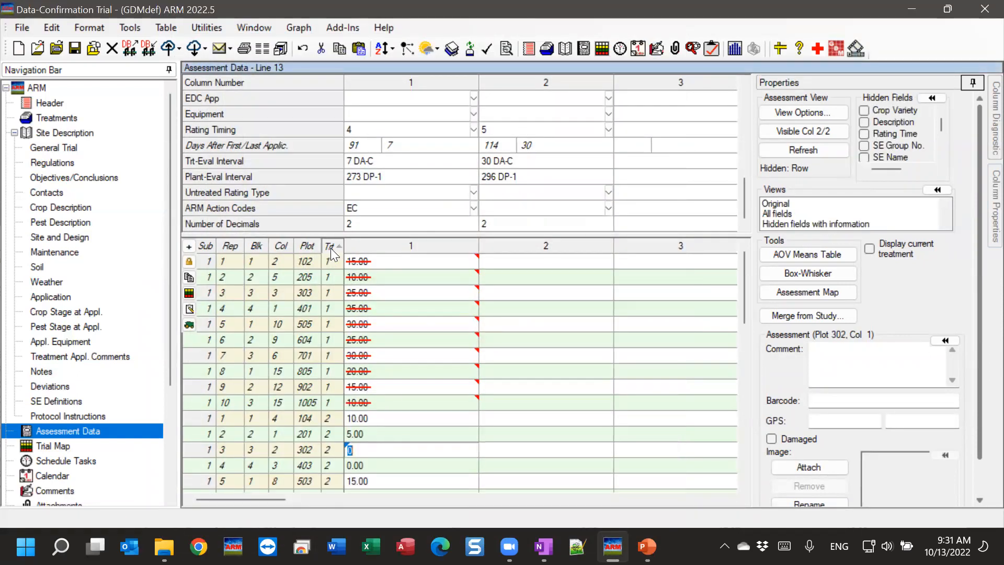
left_click_drag(330, 262, 344, 366)
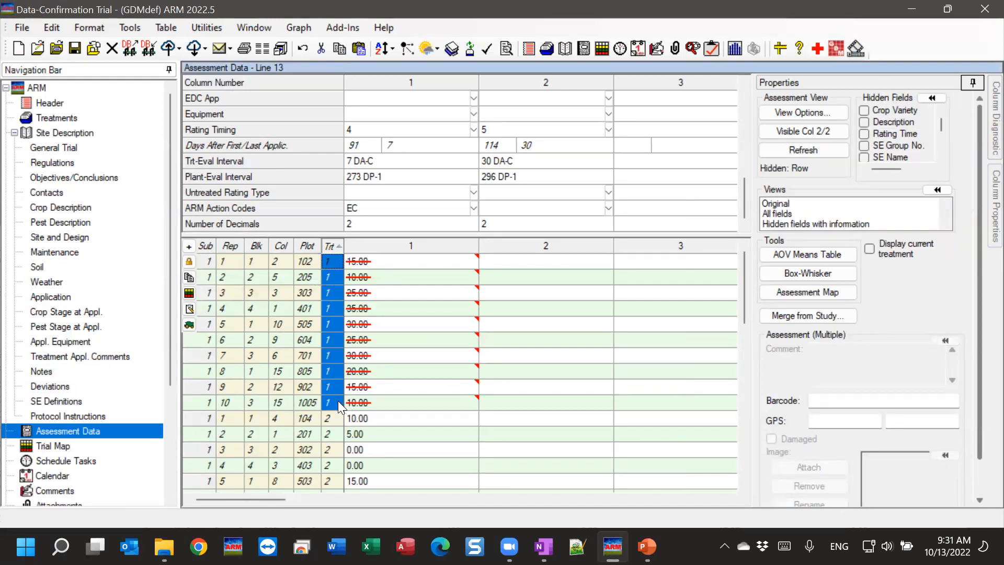
left_click_drag(426, 265, 413, 398)
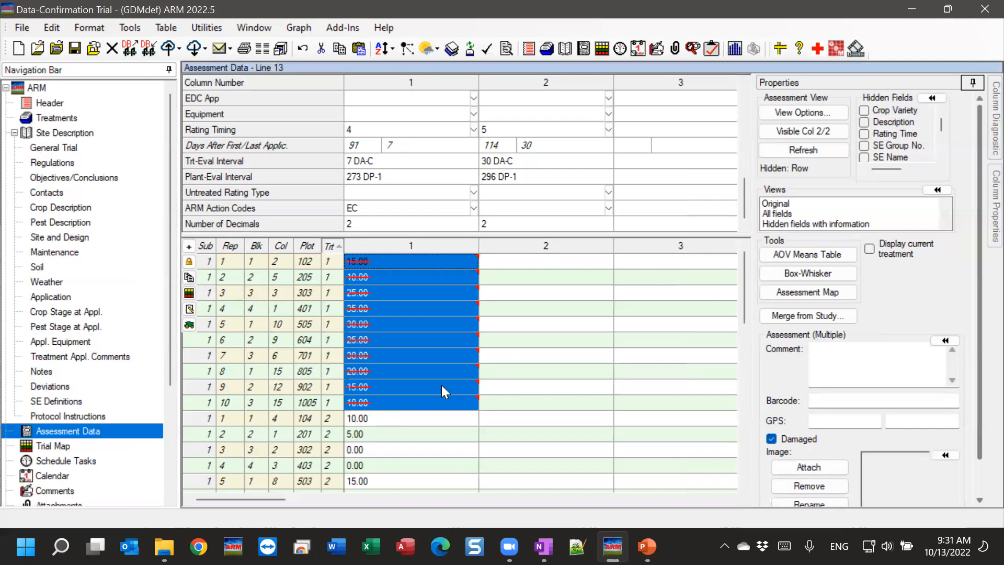
left_click(772, 439)
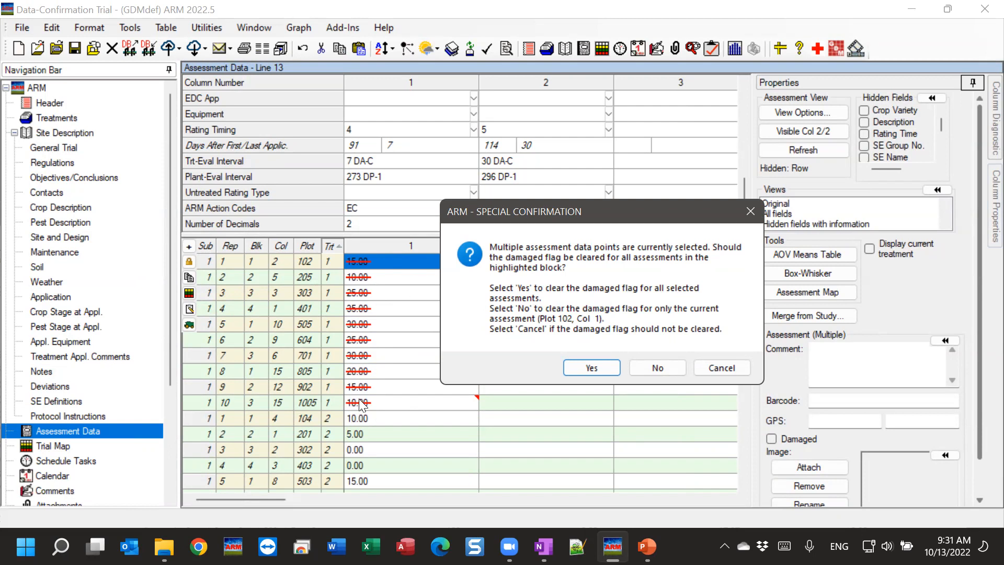
left_click(592, 367)
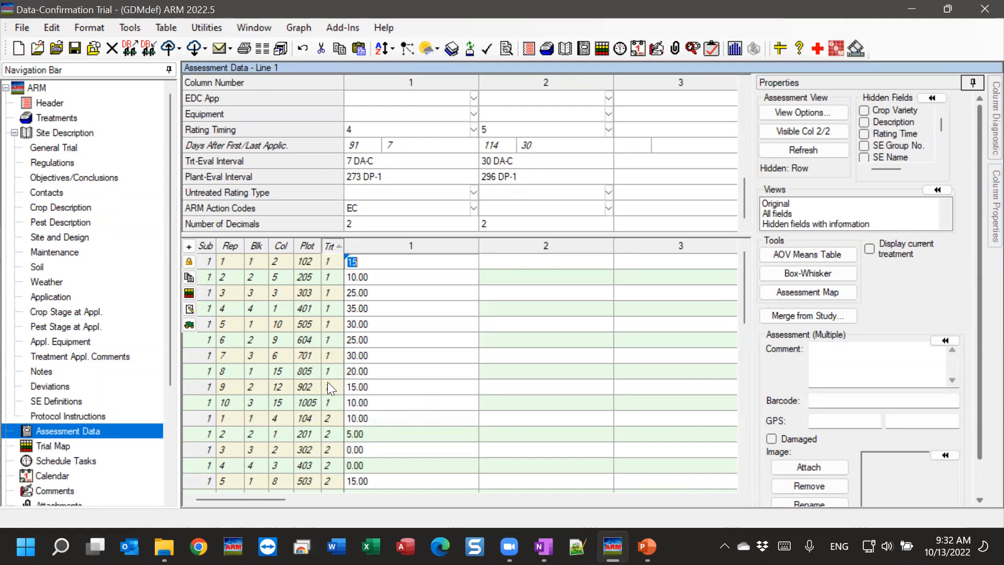
- Open the column 1 assessment map to review the restored treatment 1 values
left_click(809, 294)
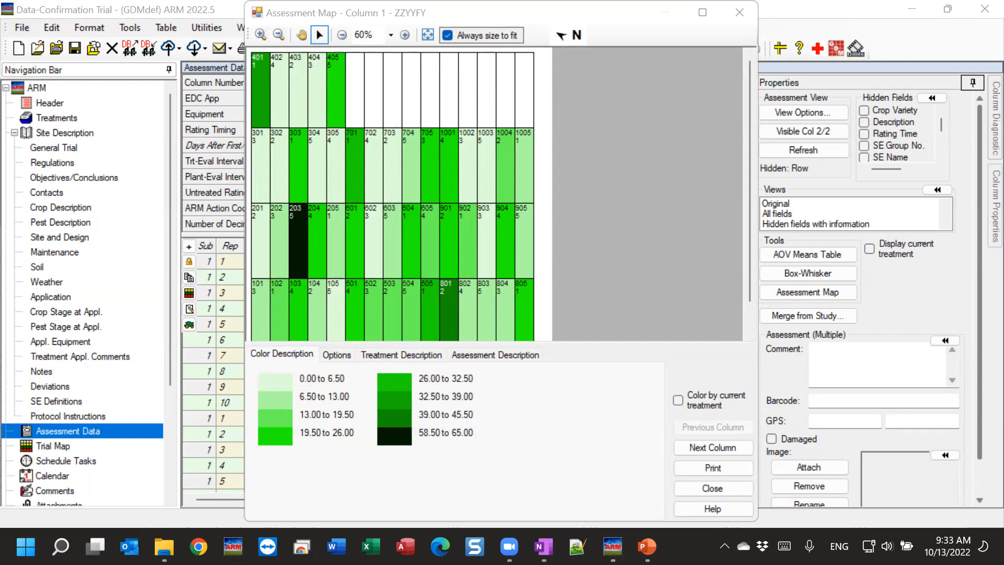
- Examine the plot shading on the column 1 assessment map and close the map
left_click(590, 235)
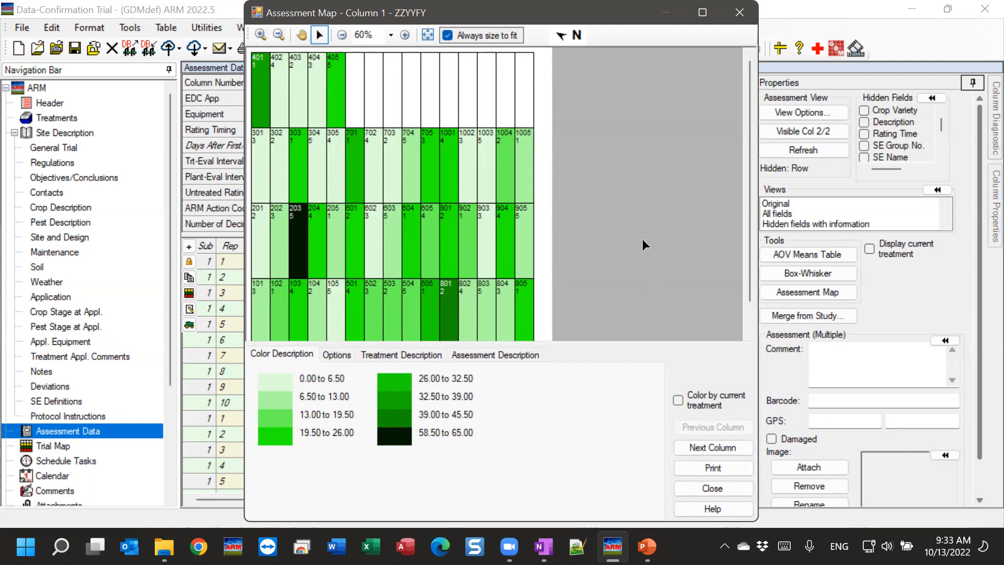
left_click_drag(461, 16, 387, 20)
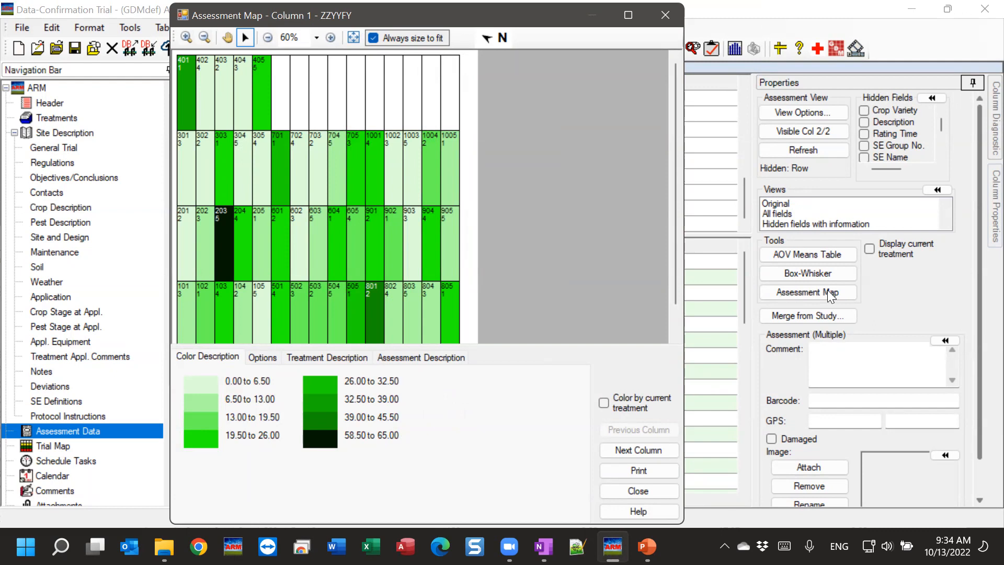
mouse_move(677, 224)
left_mouse_down()
mouse_move(676, 280)
mouse_move(672, 223)
left_mouse_up()
left_click(667, 492)
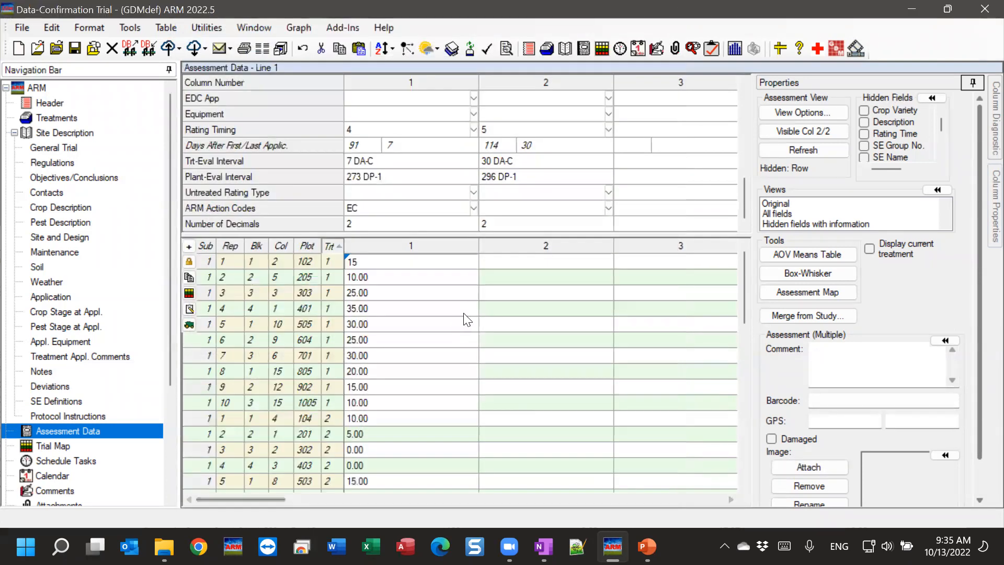
- Open the box-whisker graph for column 1 and show the X axis labels as a legend
left_click(432, 311)
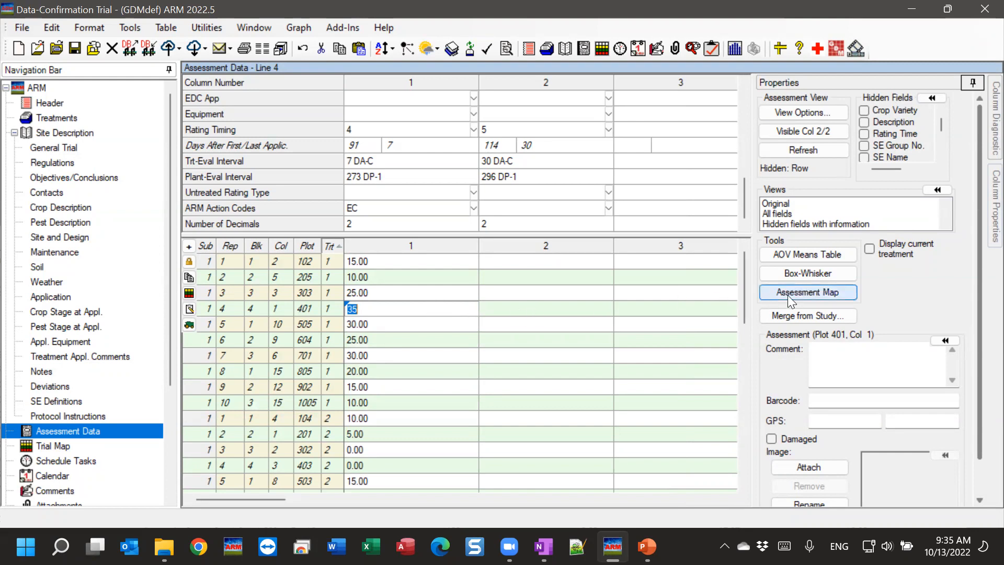
left_click(834, 271)
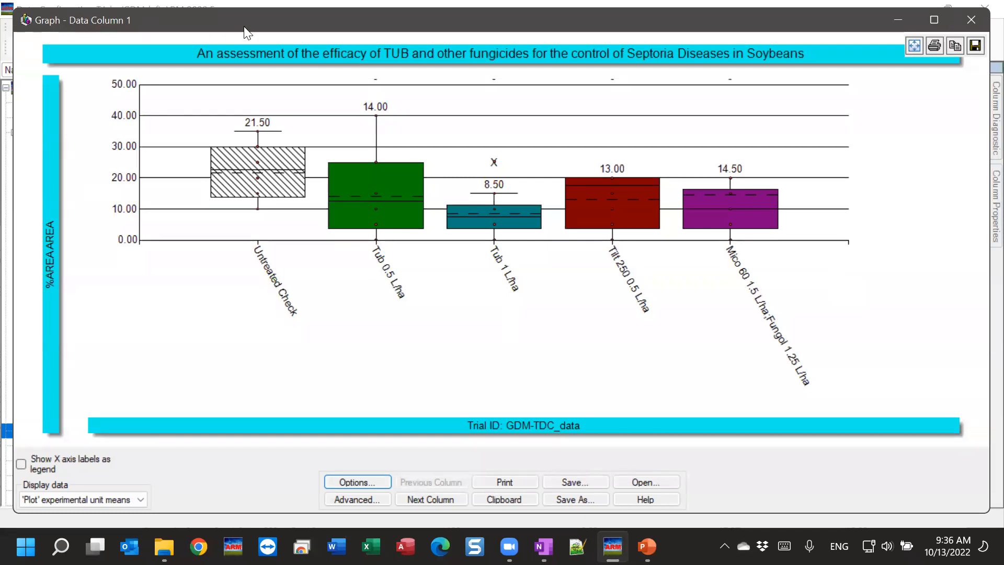
left_click_drag(244, 27, 249, 25)
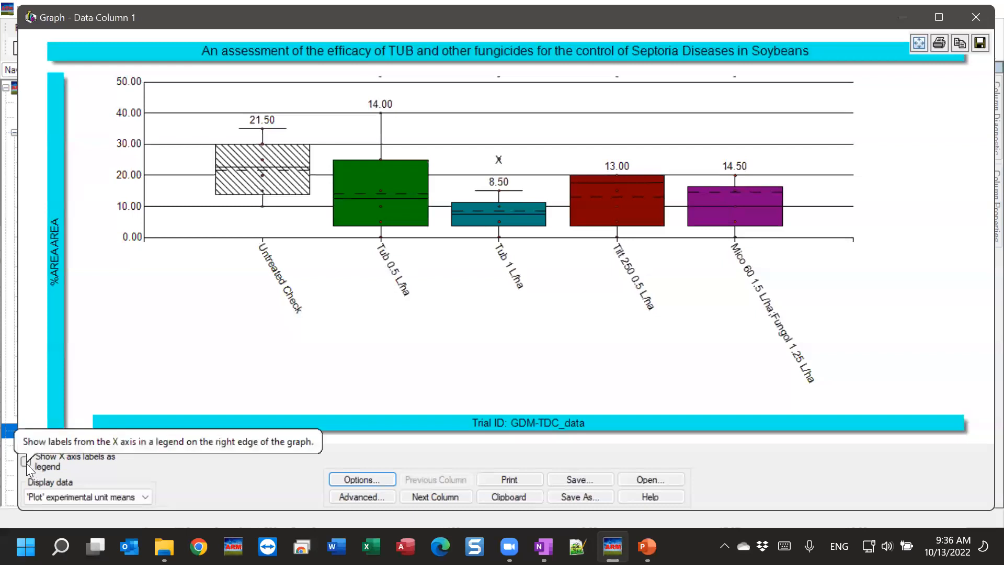
left_click(91, 457)
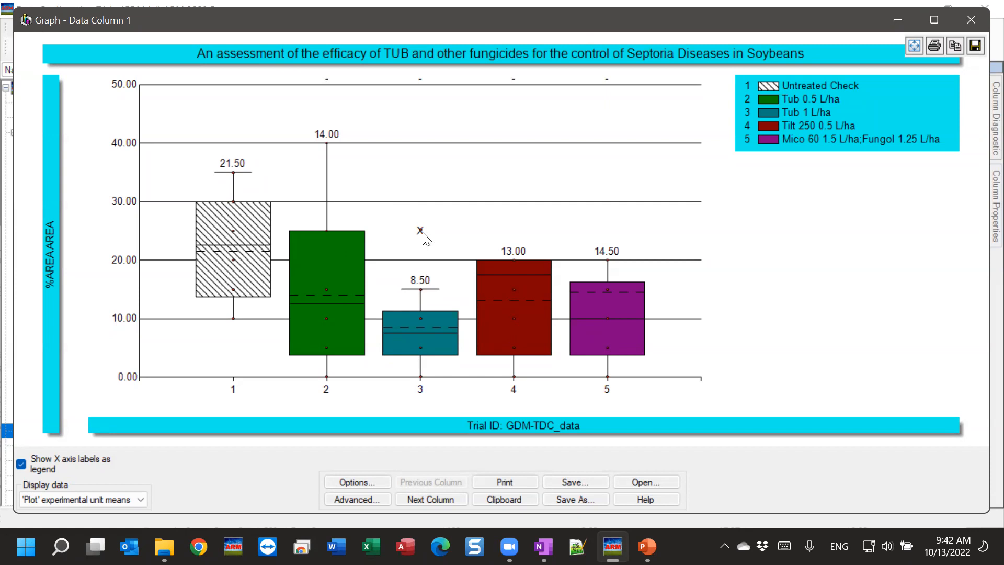
- Inspect the outlier mark above treatment 3 in the box-whisker graph and close the graph
mouse_move(422, 240)
mouse_move(421, 234)
left_click(968, 22)
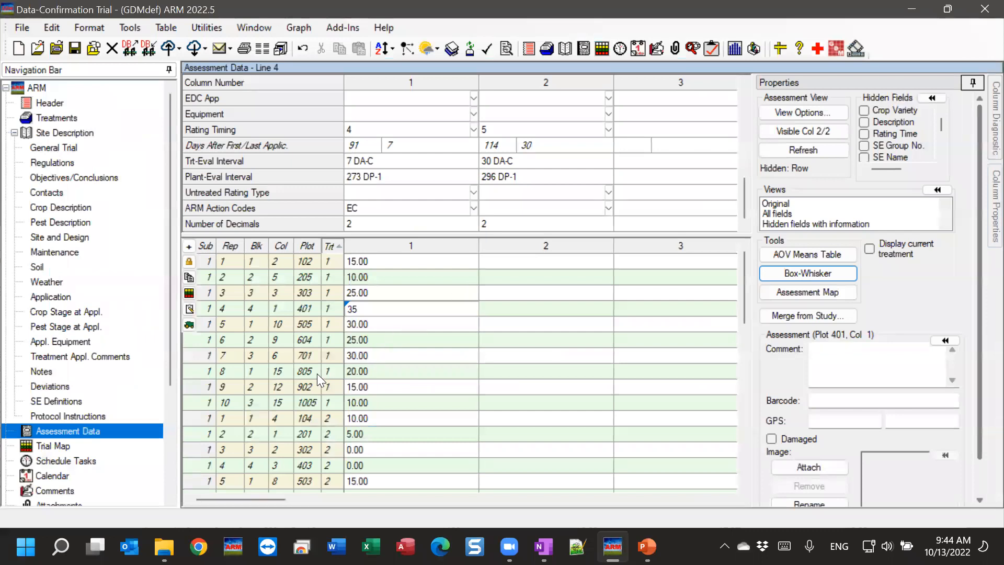
- Sort the assessment data by plot and select the column 1 value of plot 705
left_click(302, 248)
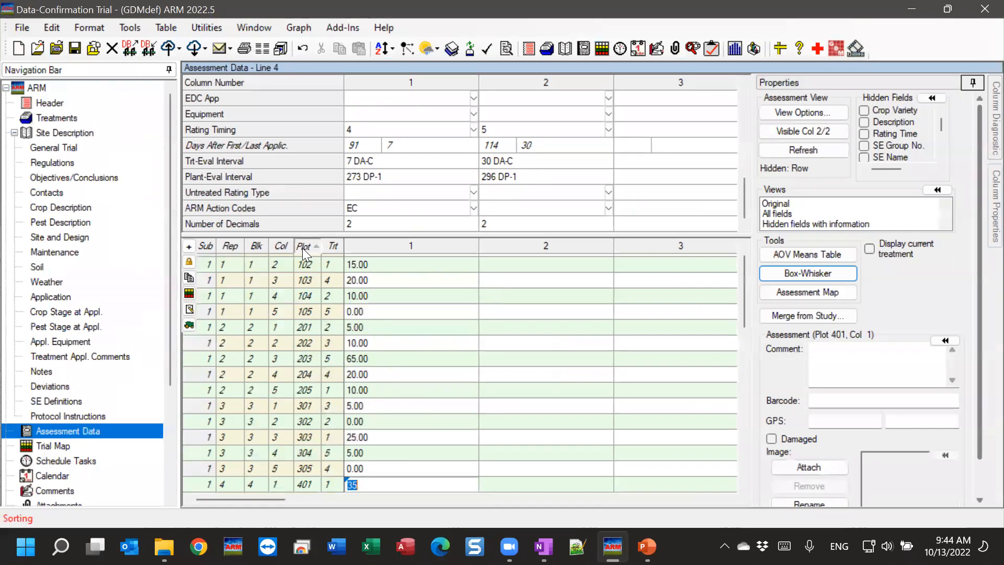
scroll(317, 316, "down", 3)
scroll(306, 325, "down", 8)
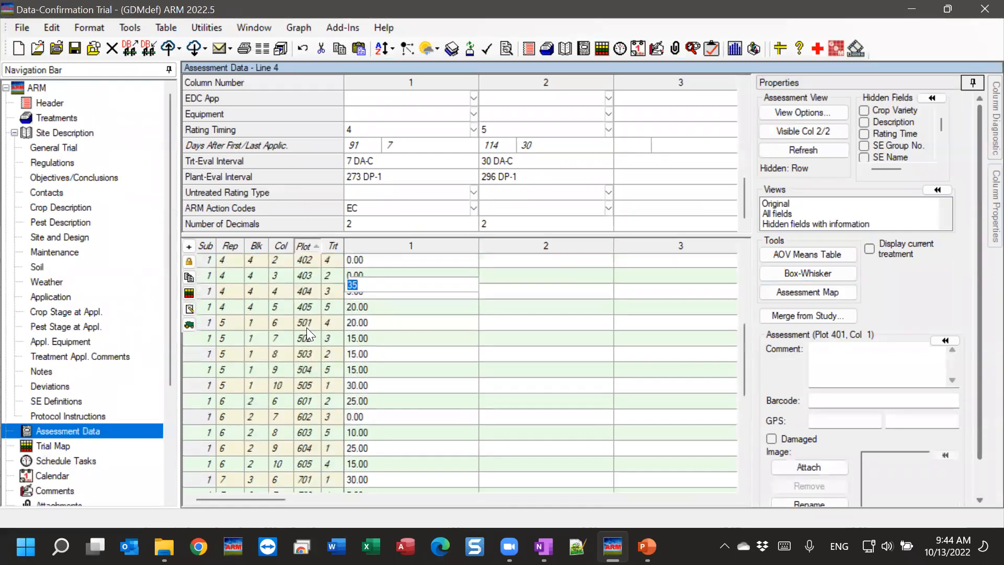
left_click(387, 281)
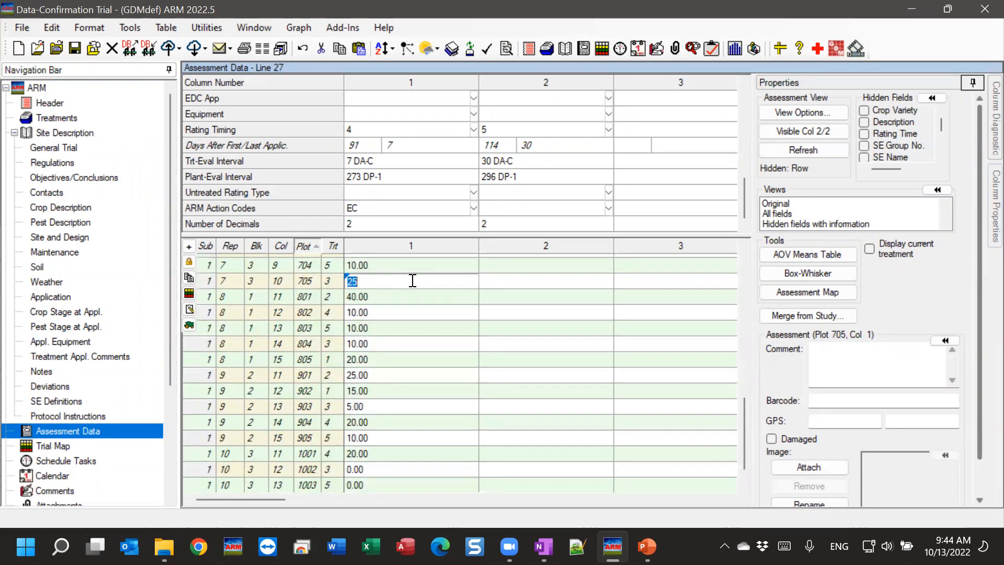
scroll(413, 281, "up", 1)
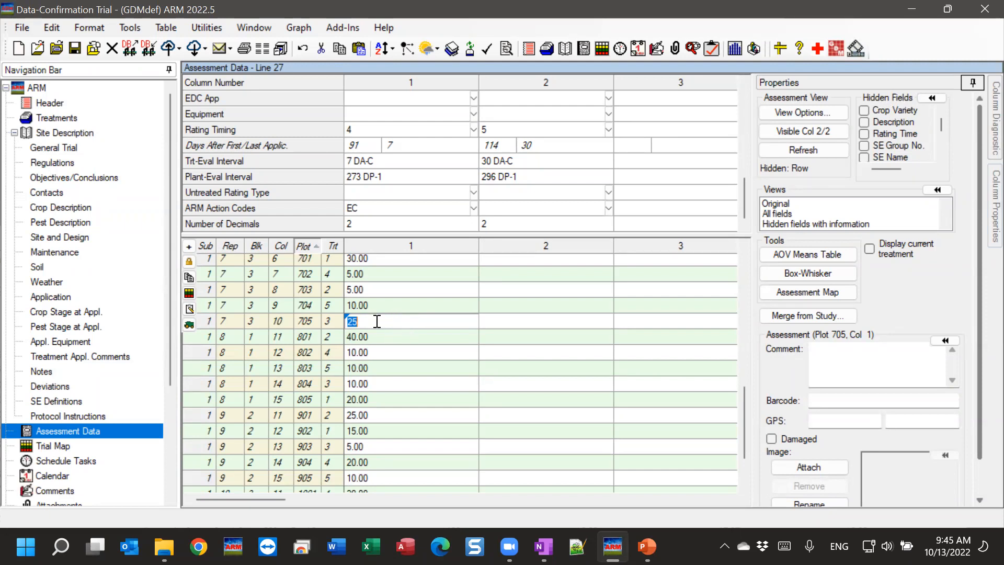
- Flag plot 705's column 1 assessment as damaged and clear the flag again
left_click(793, 439)
left_click(793, 441)
left_click(423, 305)
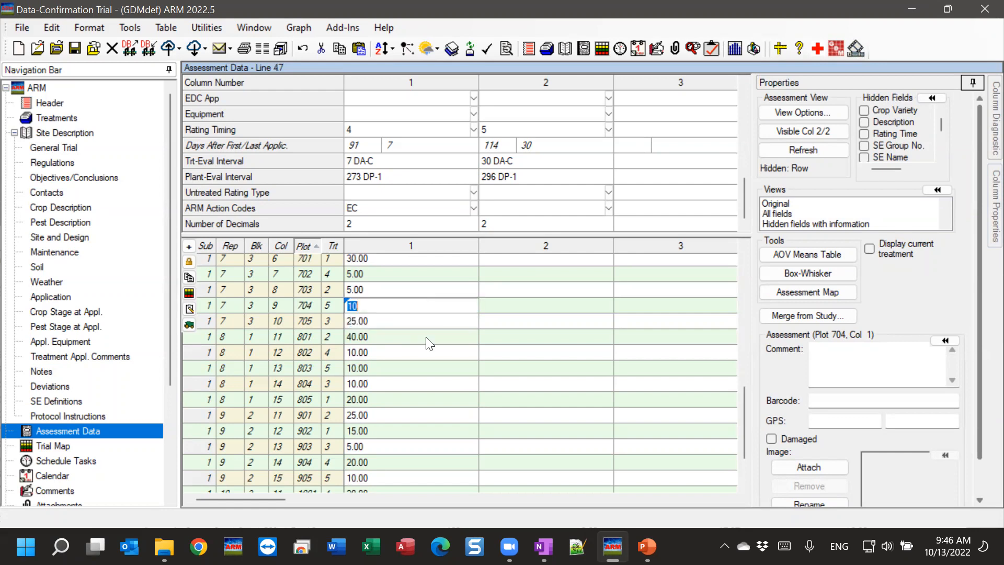
- Reopen the column 1 box-whisker graph and examine its graph options, including general, labels, legends, axis and error bar settings
left_click(806, 274)
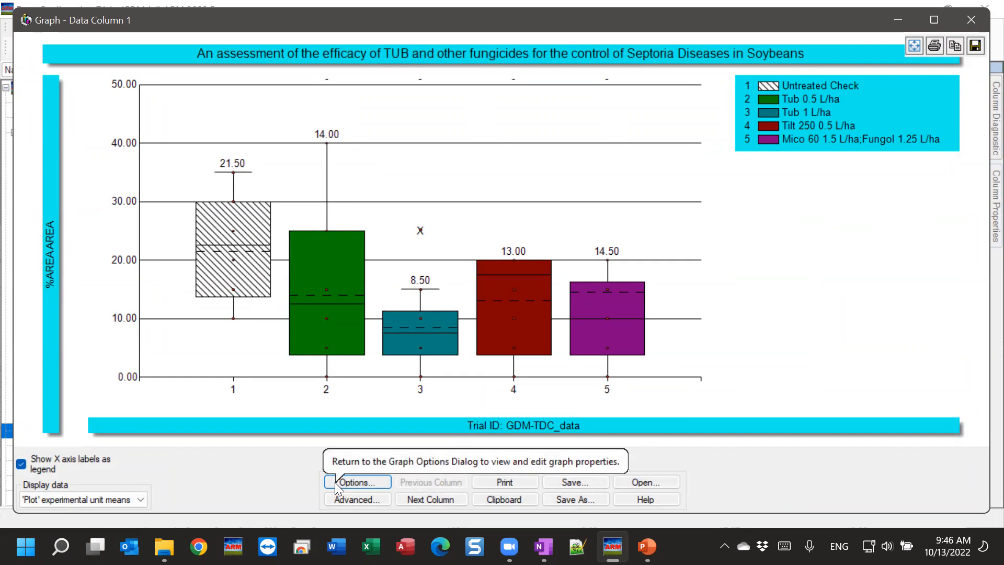
left_click(380, 481)
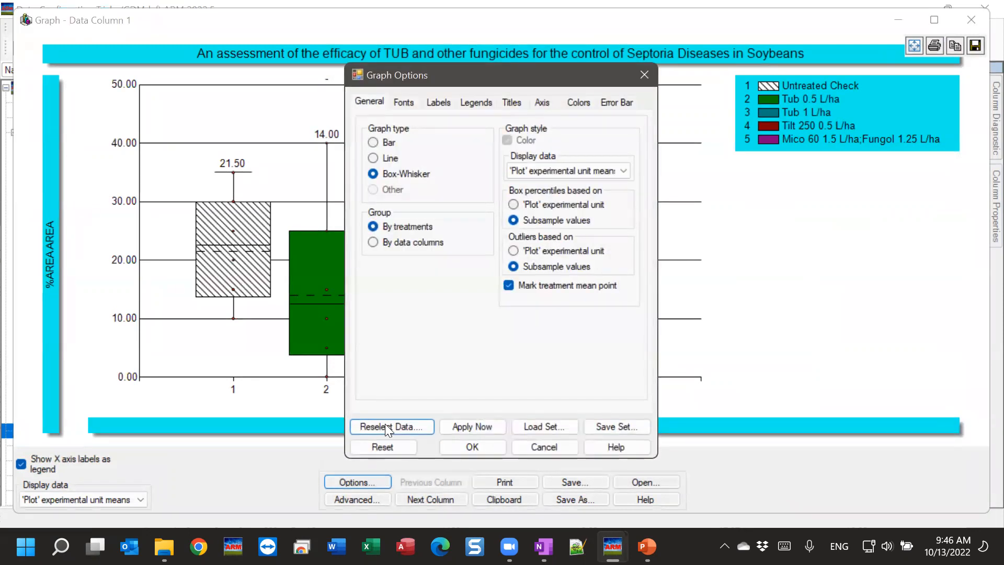
left_click_drag(455, 73, 500, 81)
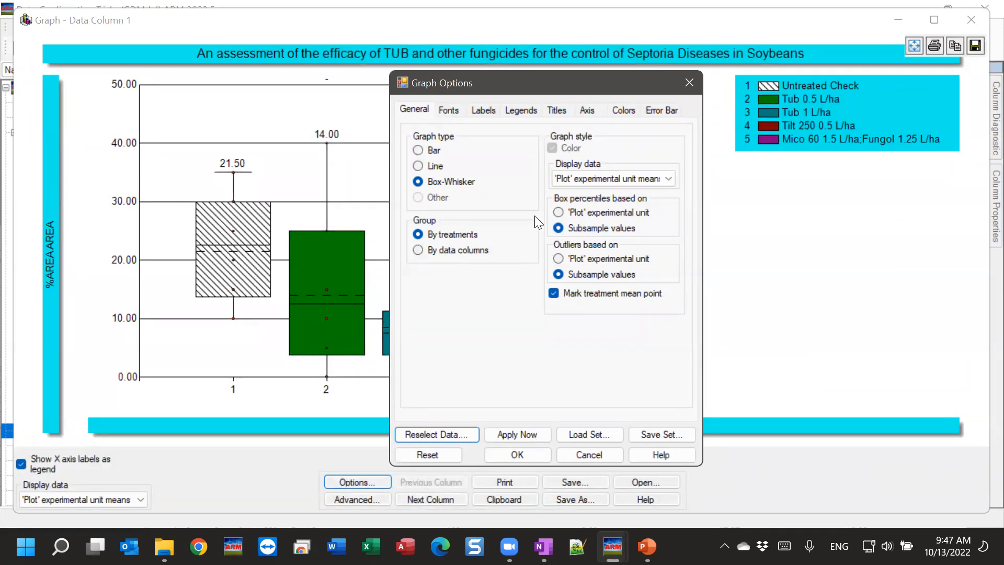
left_click(455, 111)
left_click(487, 109)
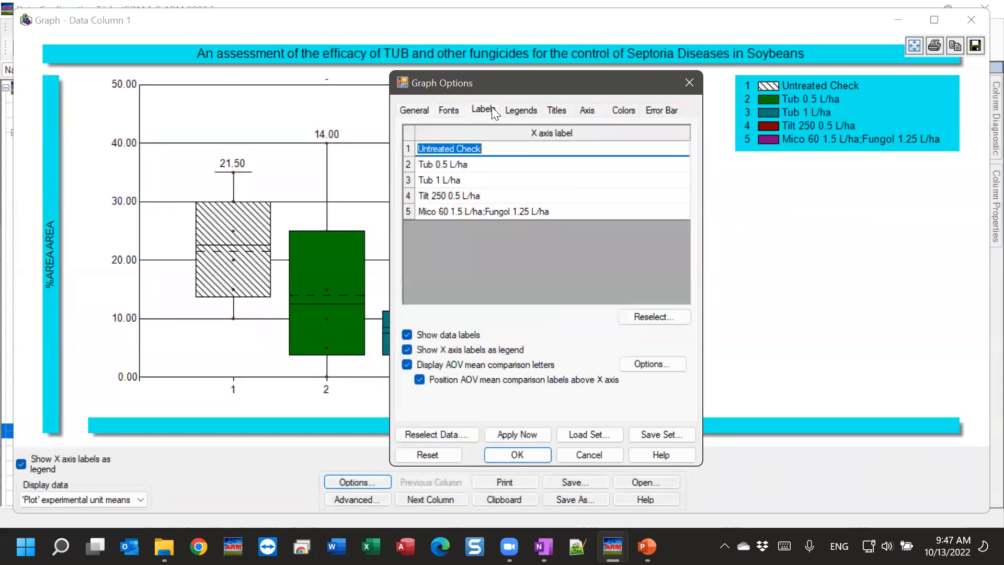
left_click(525, 112)
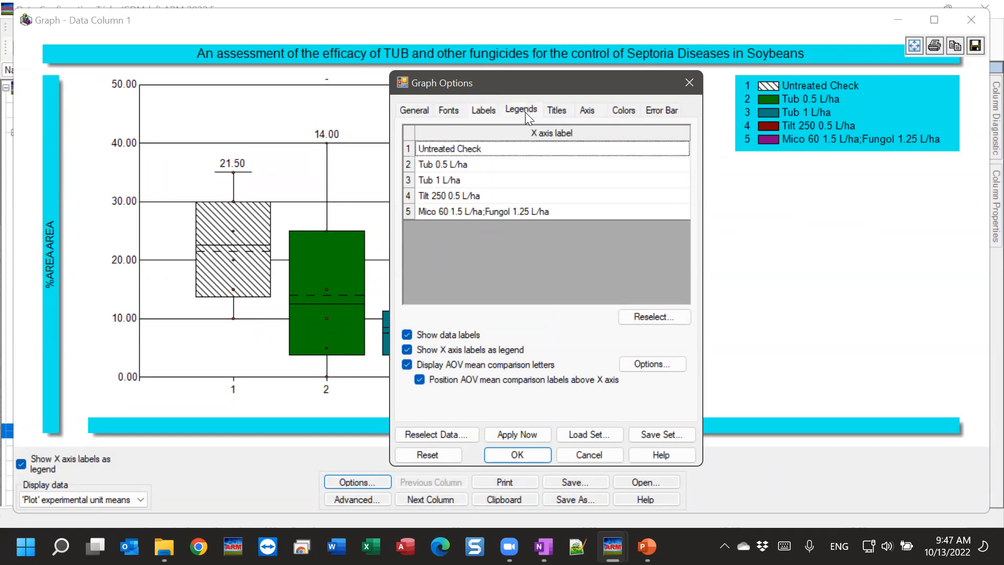
left_click(556, 111)
left_click(586, 111)
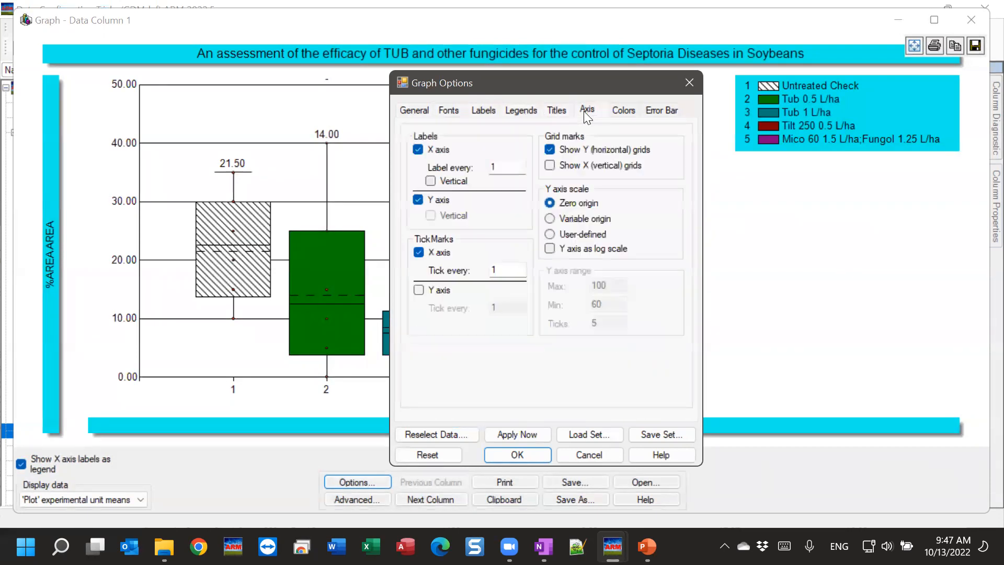
left_click(631, 110)
left_click(654, 110)
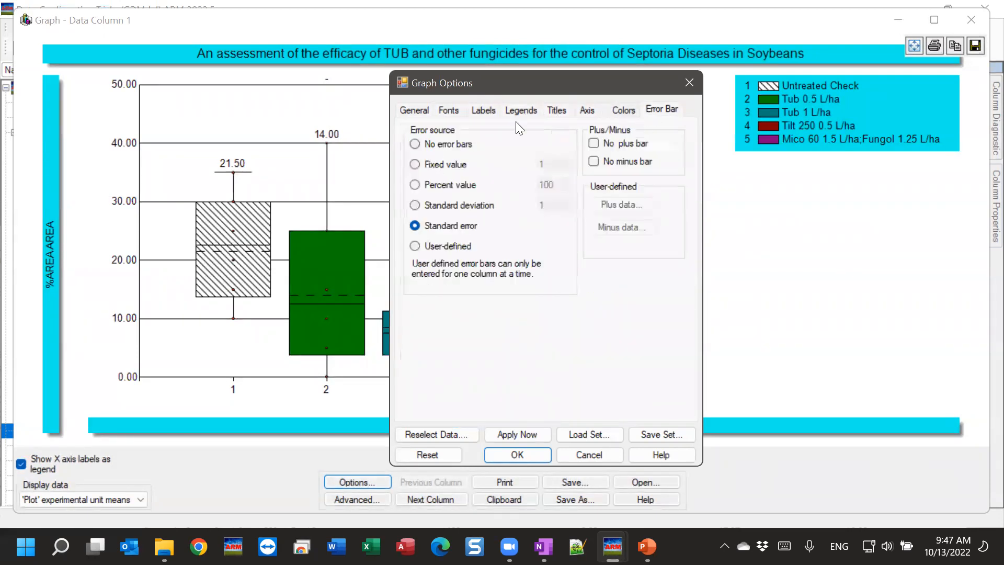
left_click(406, 111)
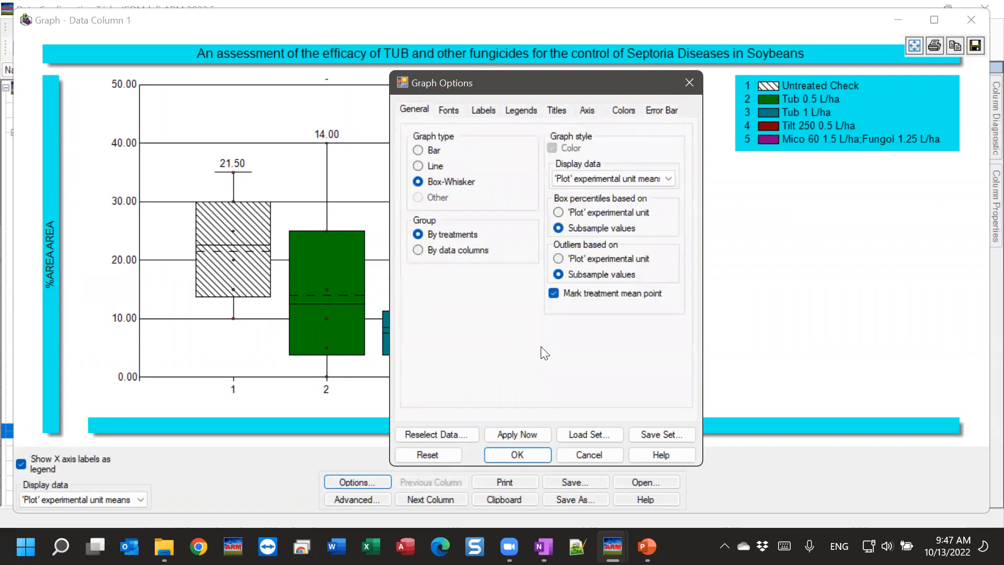
left_click(517, 455)
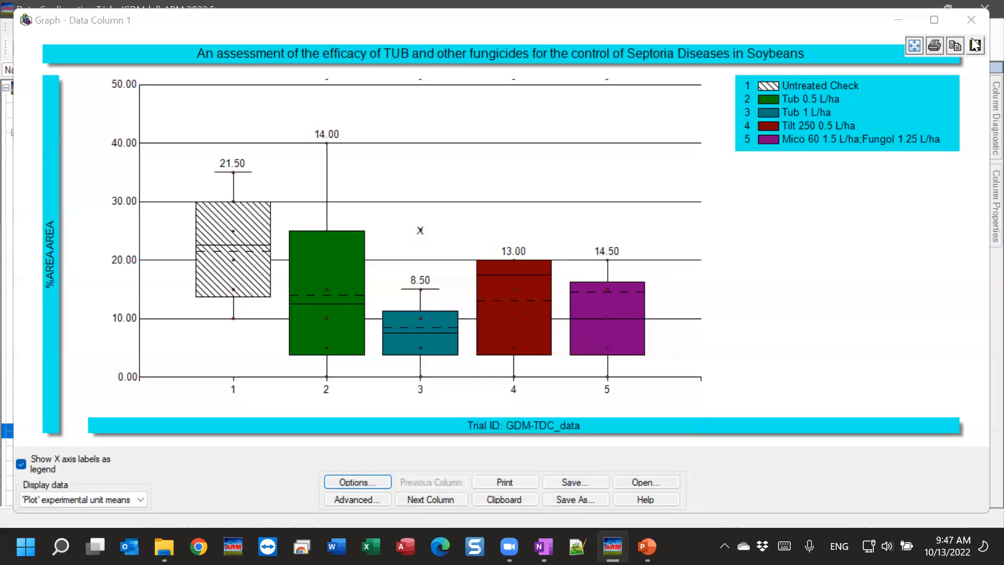
- Copy the box-whisker graph and paste it into a new blank document in Word
left_click(956, 47)
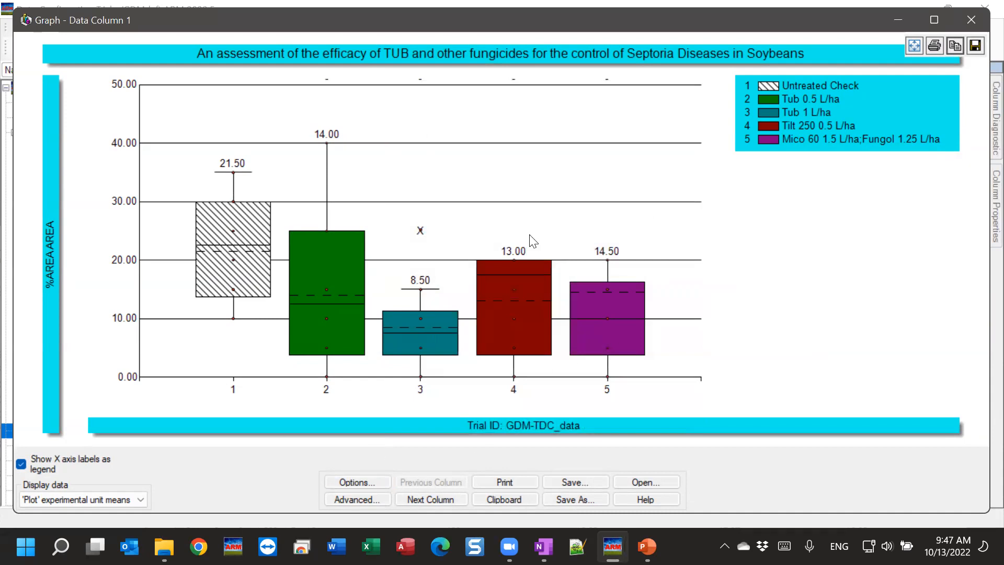
left_click(337, 546)
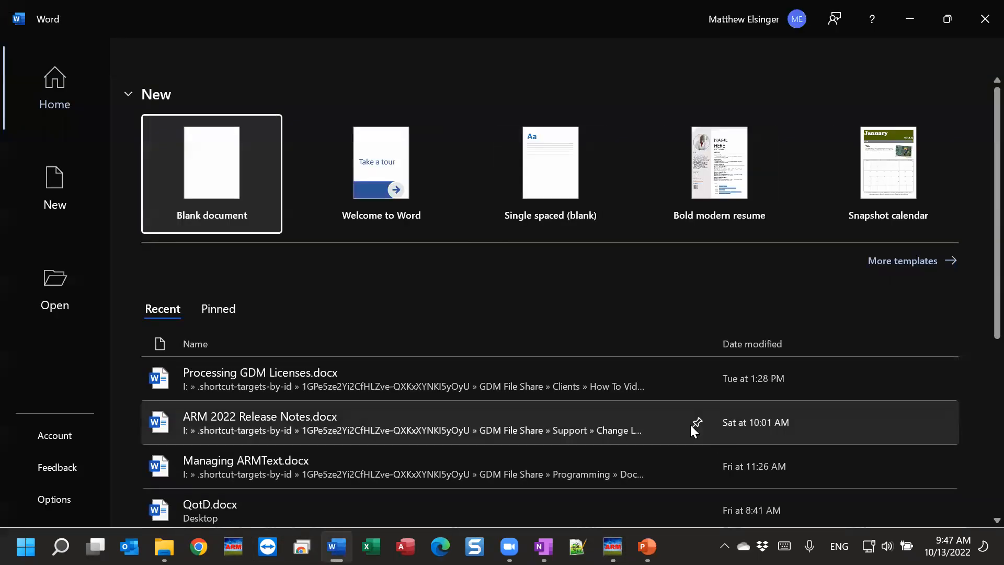
left_click(223, 175)
right_click(148, 252)
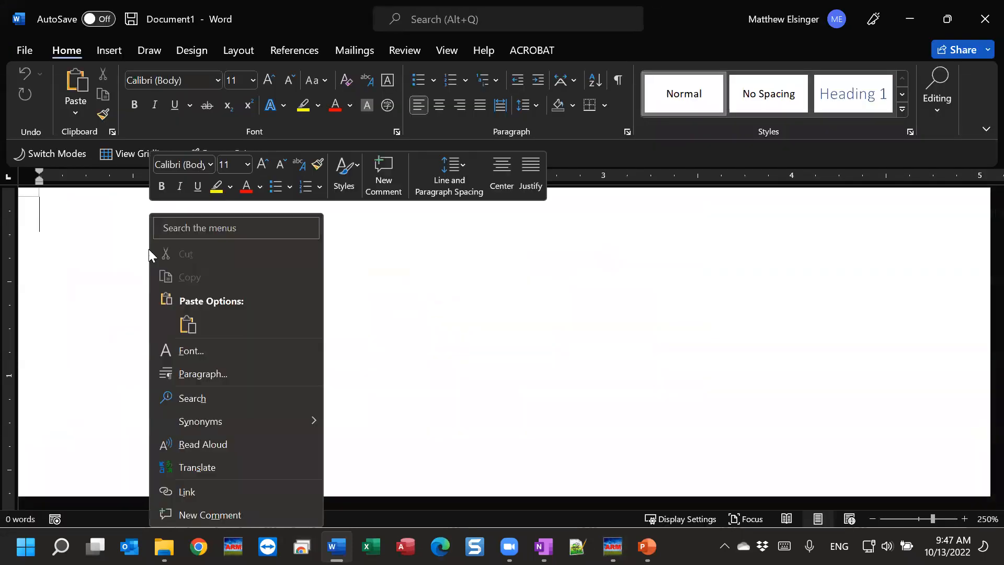
left_click(187, 324)
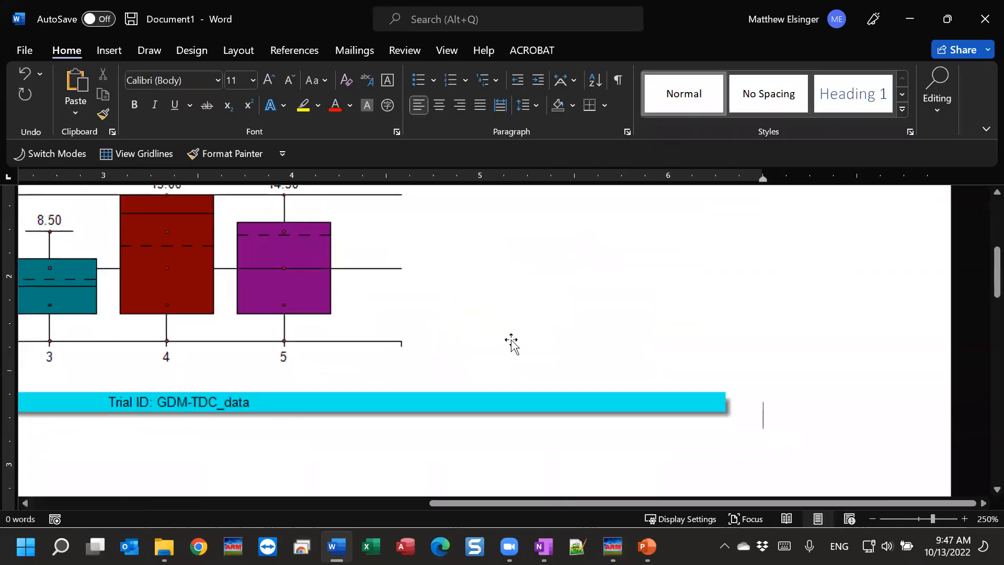
- Check the whole pasted graph in the document, close Word without keeping the document and return to ARM
scroll(578, 294, "down", 9, "ctrl")
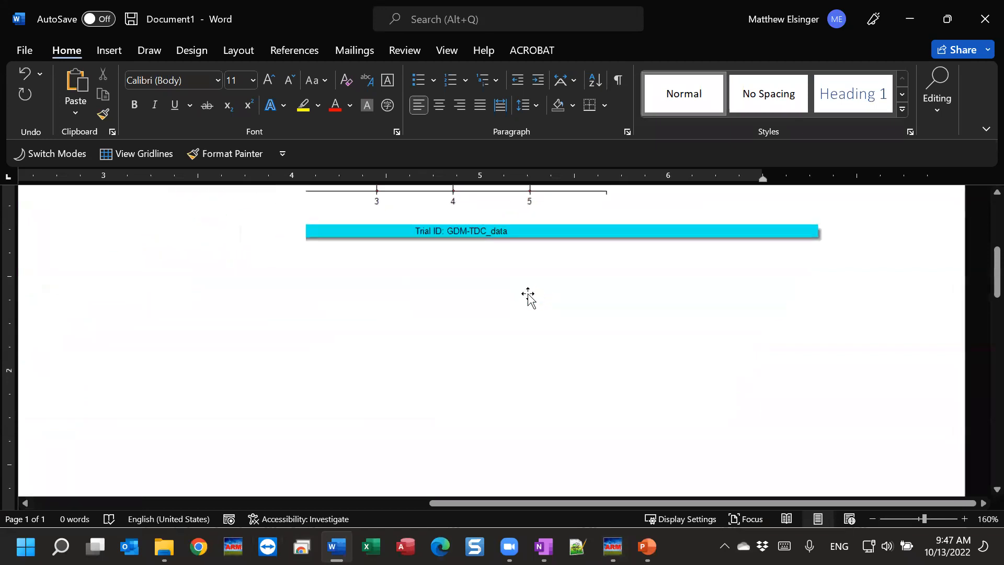
scroll(528, 302, "down", 2)
scroll(526, 313, "down", 3, "ctrl")
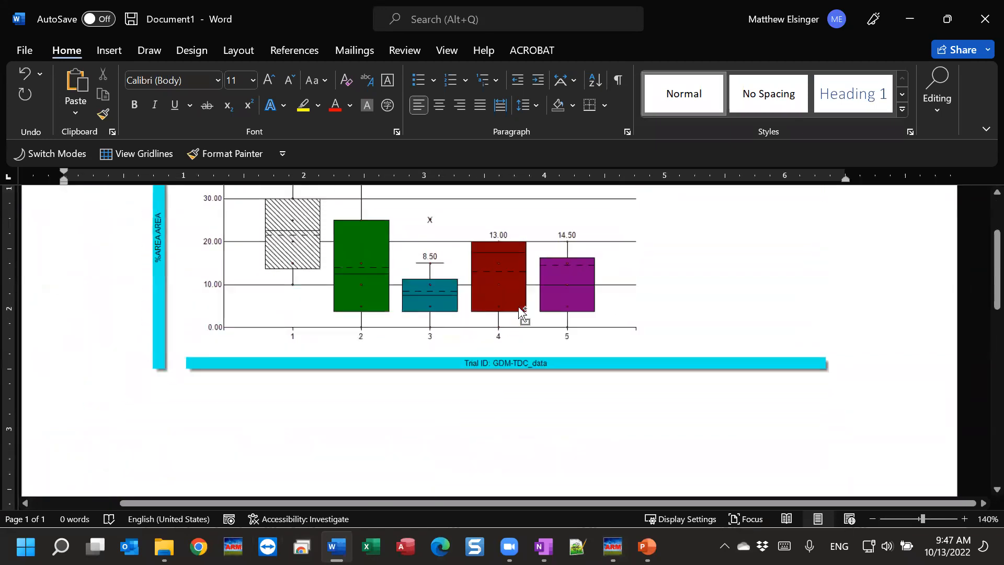
left_click(529, 234)
scroll(479, 420, "up", 3)
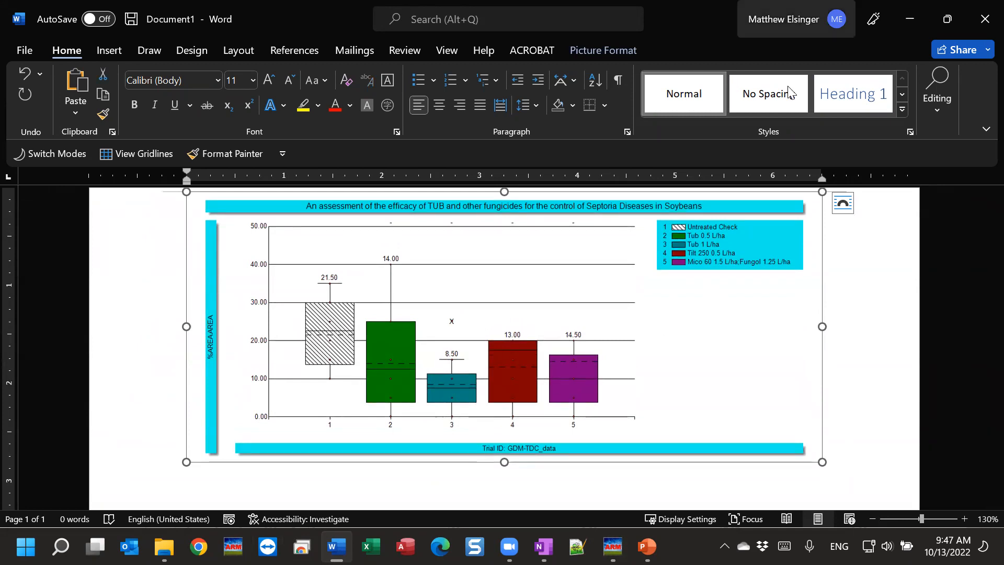
left_click(985, 19)
left_click(578, 356)
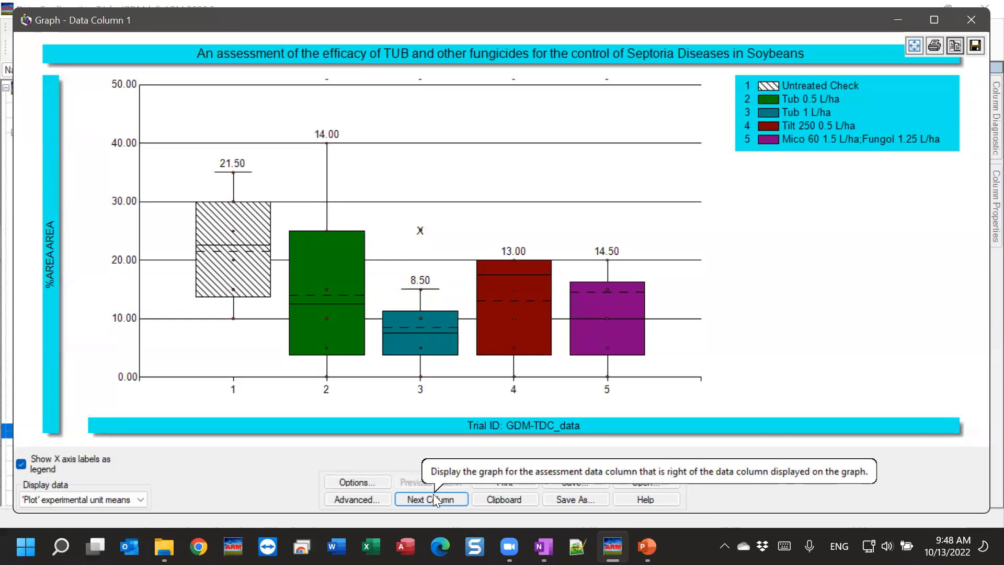
- Try to display the box-whisker graph of the next data column and close the graph
left_click(418, 499)
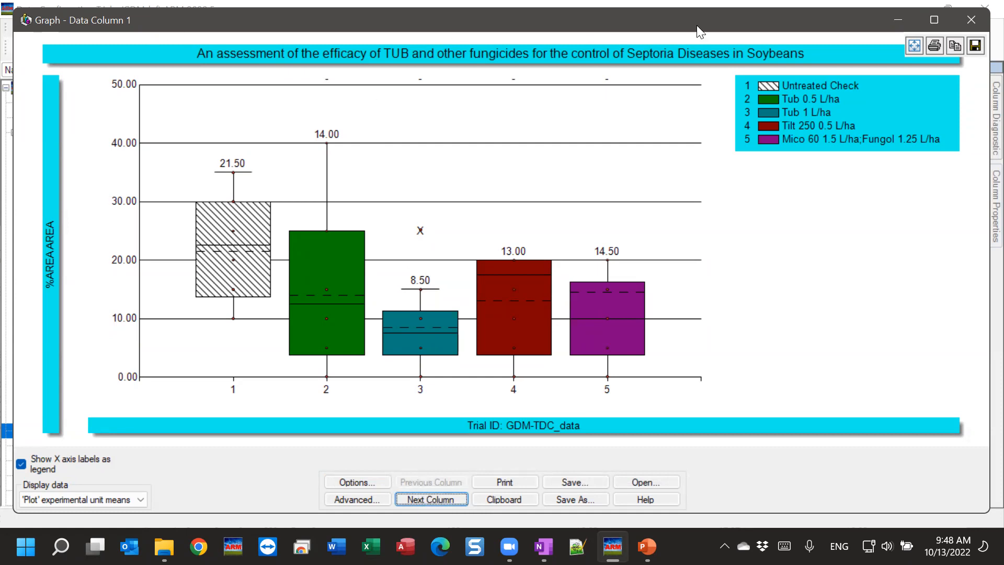
left_click(978, 22)
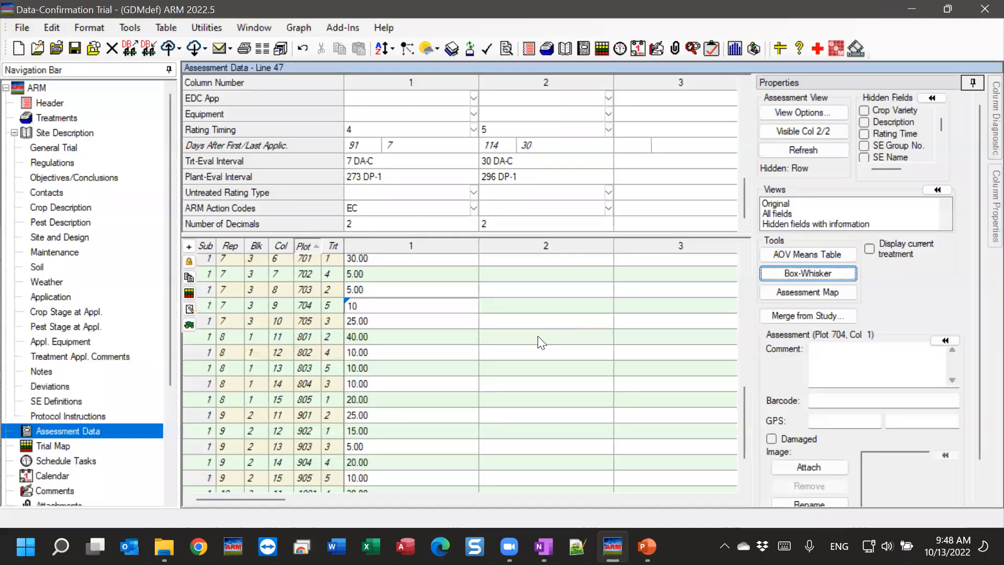
- Fill column 2 from plot 101 to plot 403 with the values 1 to 9, repeated twice in plot order
left_click(519, 264)
type("1")
key("Return")
type("2")
key("Return")
type("3")
key("Return")
type("4 5 6 7 8 9 1 2 3 4 5 6 7 8 9")
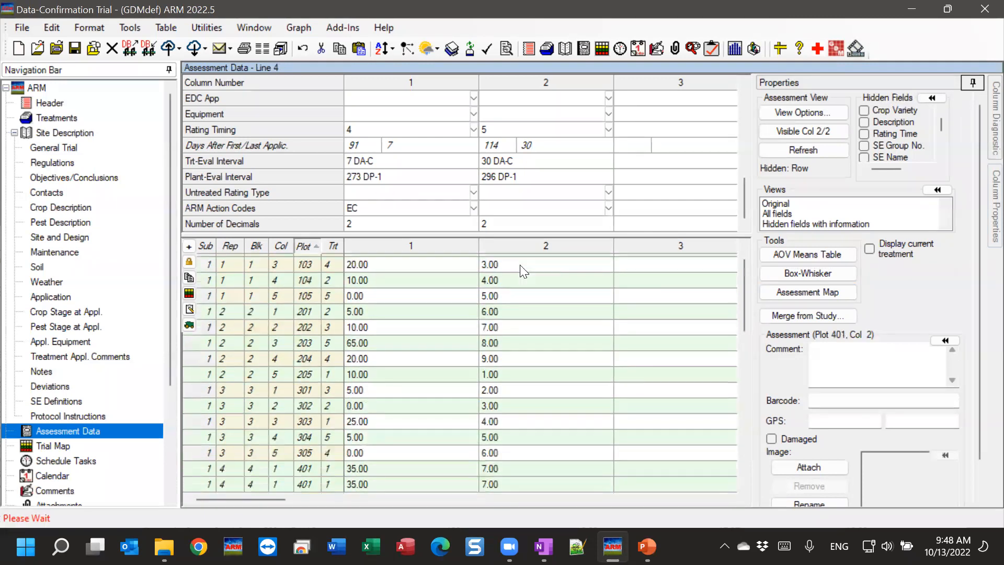
left_click(538, 375)
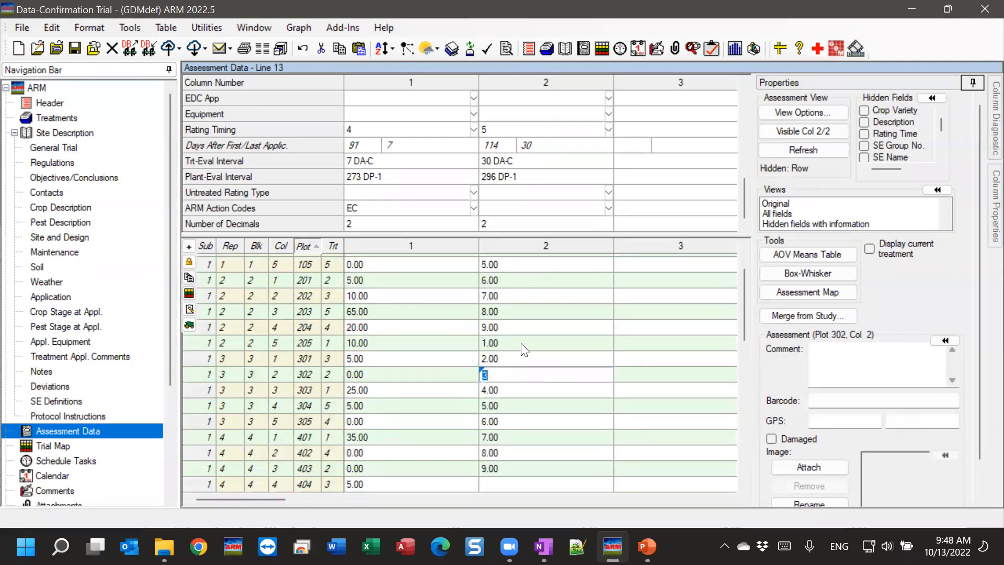
left_click(374, 296)
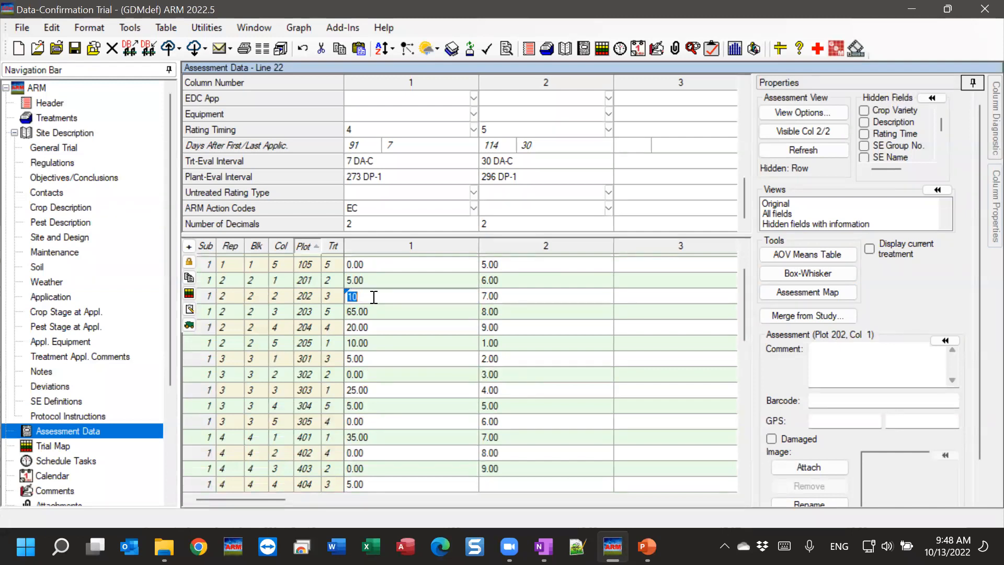
- Review the box-whisker graphs of data columns 1 and 2, go back to column 1 and close the graph
left_click(797, 277)
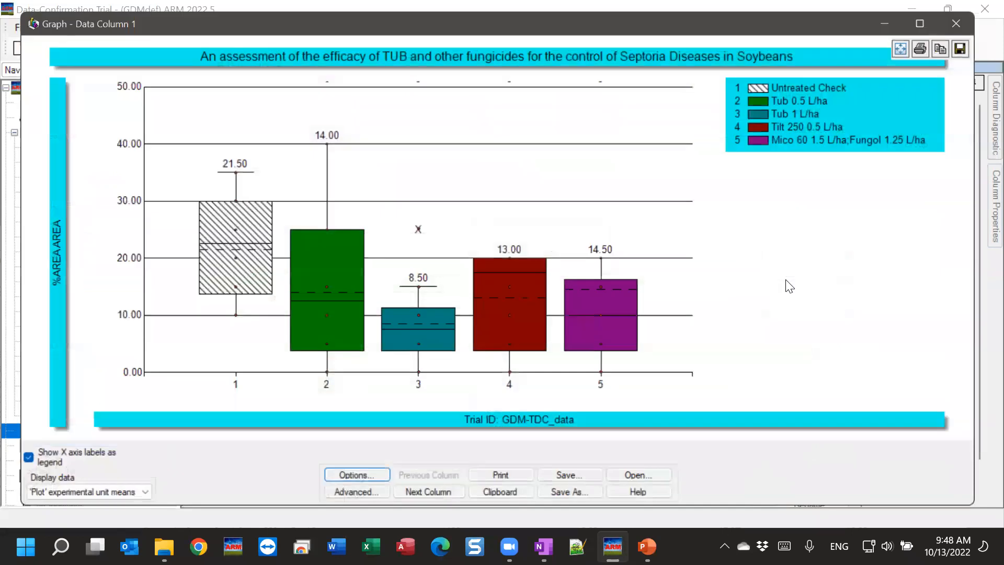
left_click(426, 499)
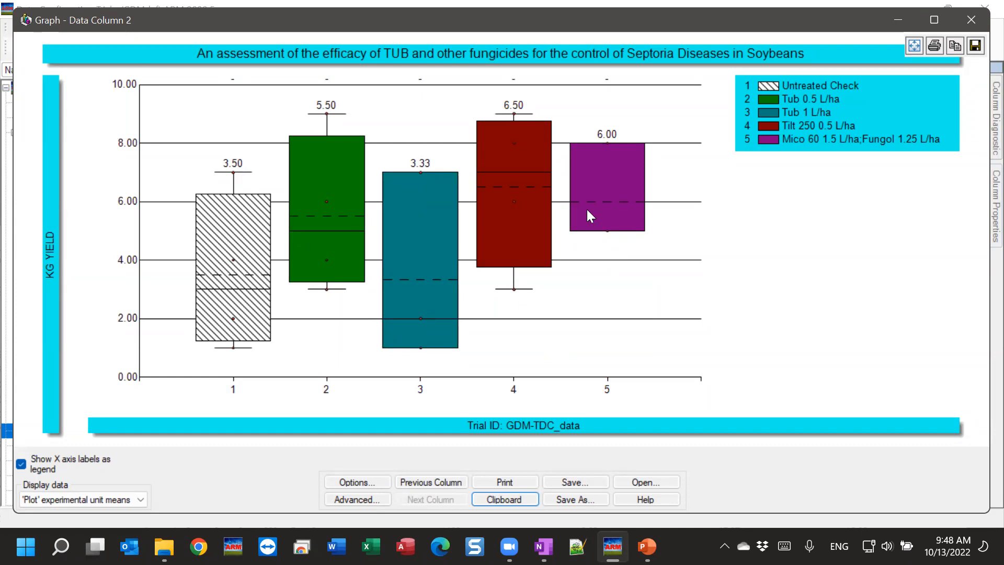
left_click(440, 484)
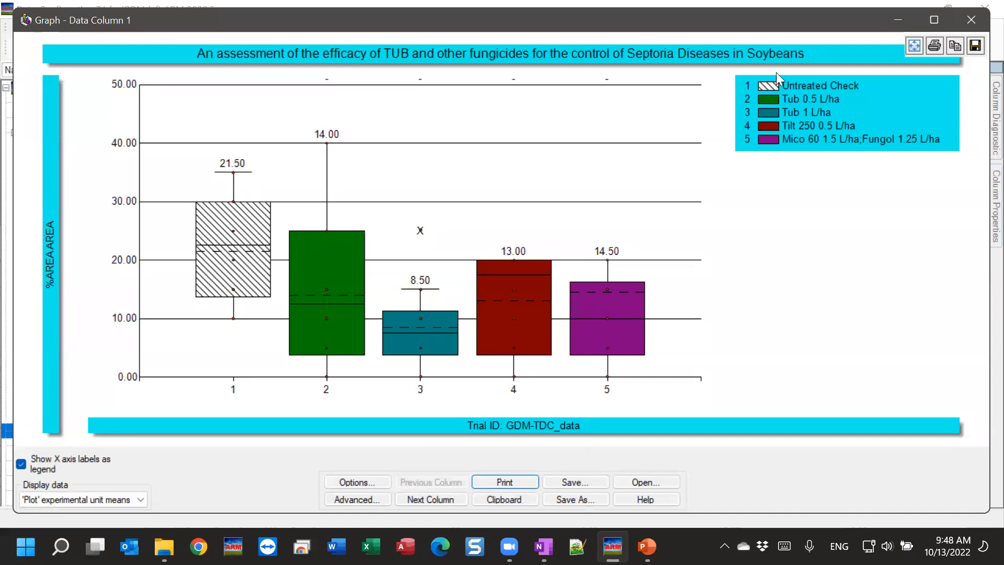
left_click(971, 19)
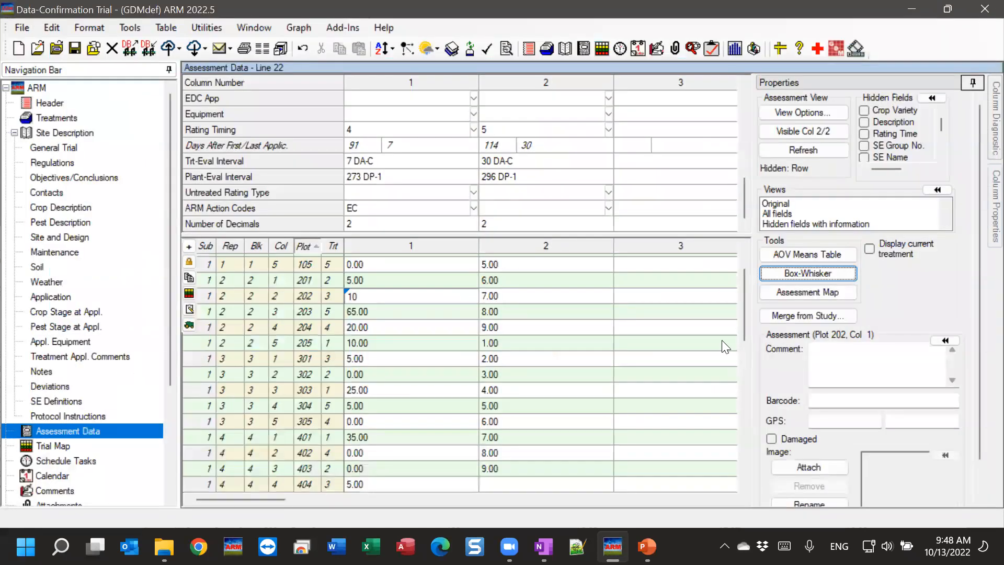
- Review the assessment maps of columns 1 and 2, close the map and bring column 1 back into view
left_click(787, 292)
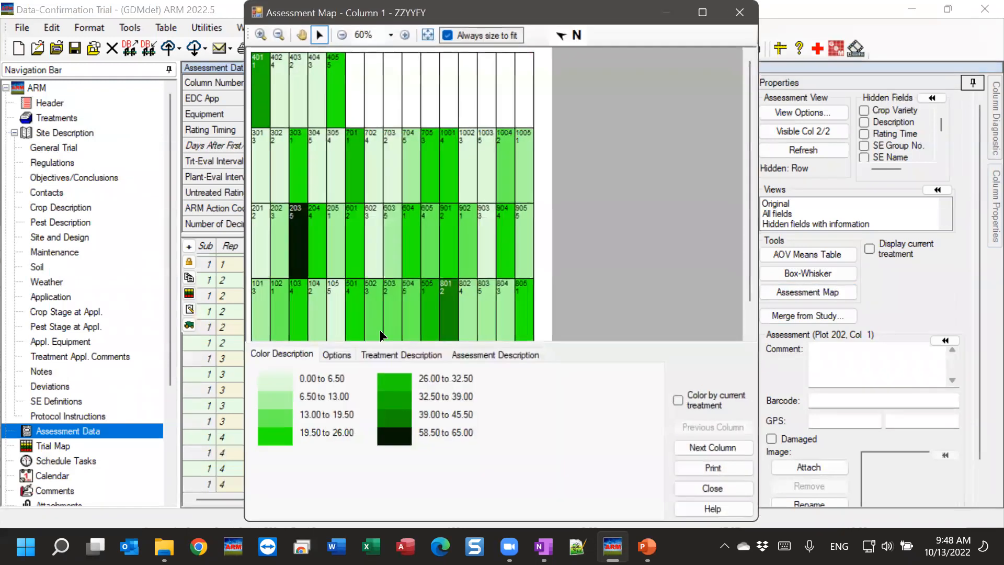
left_click(710, 446)
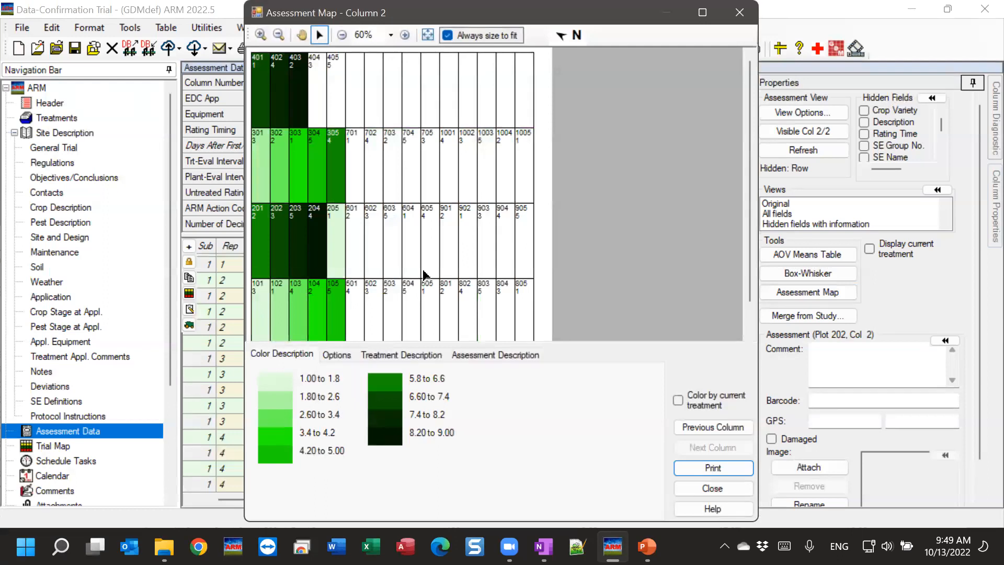
left_click(720, 488)
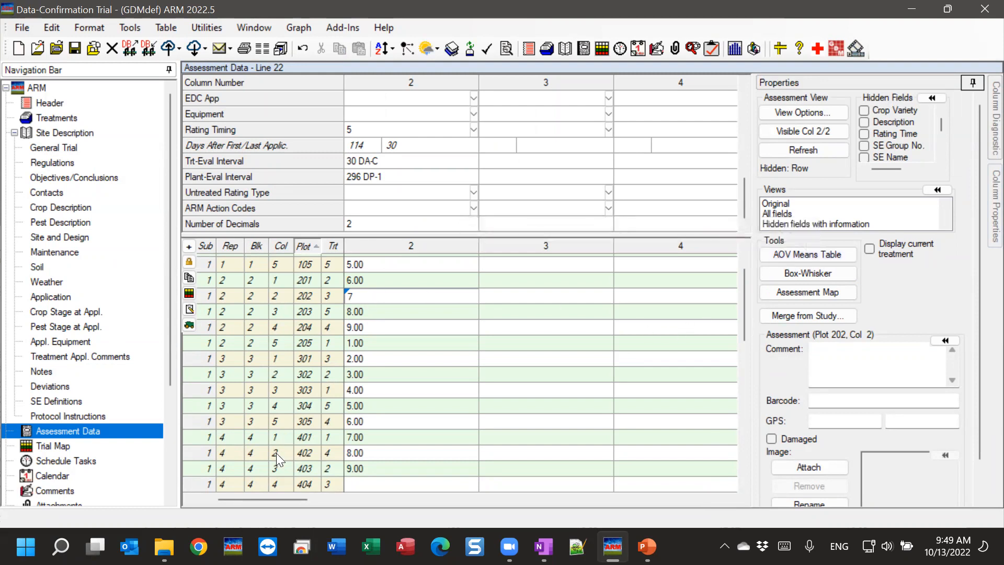
left_click_drag(271, 501, 236, 504)
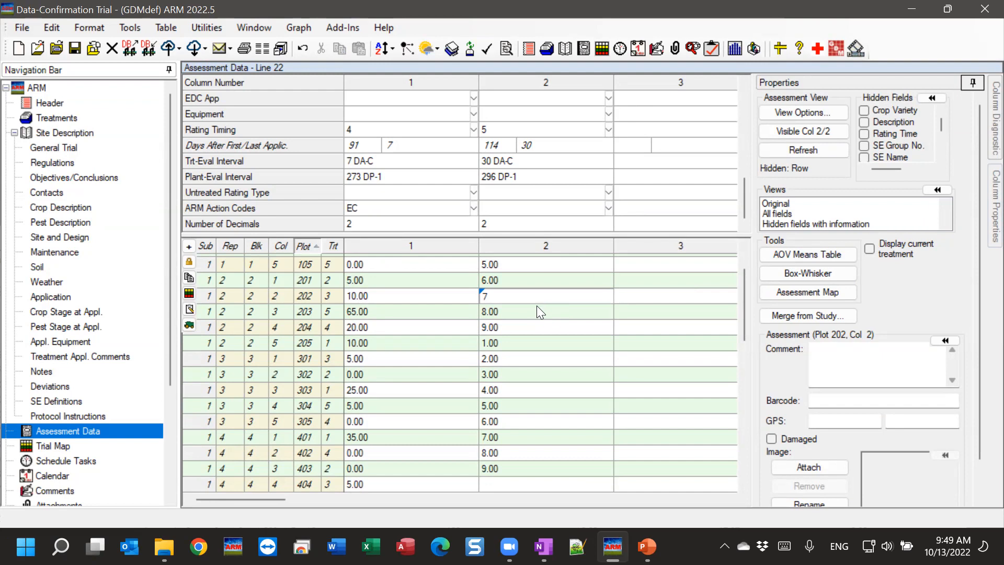
- Preview the AOV Means Table report starting at column 2, read through its statistics and close the preview
left_click(434, 292)
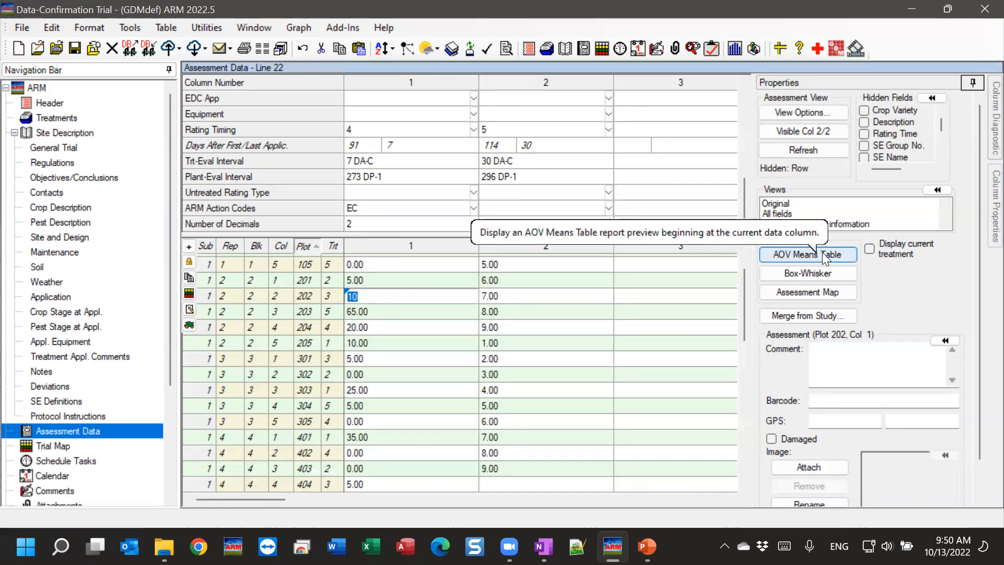
left_click(559, 305)
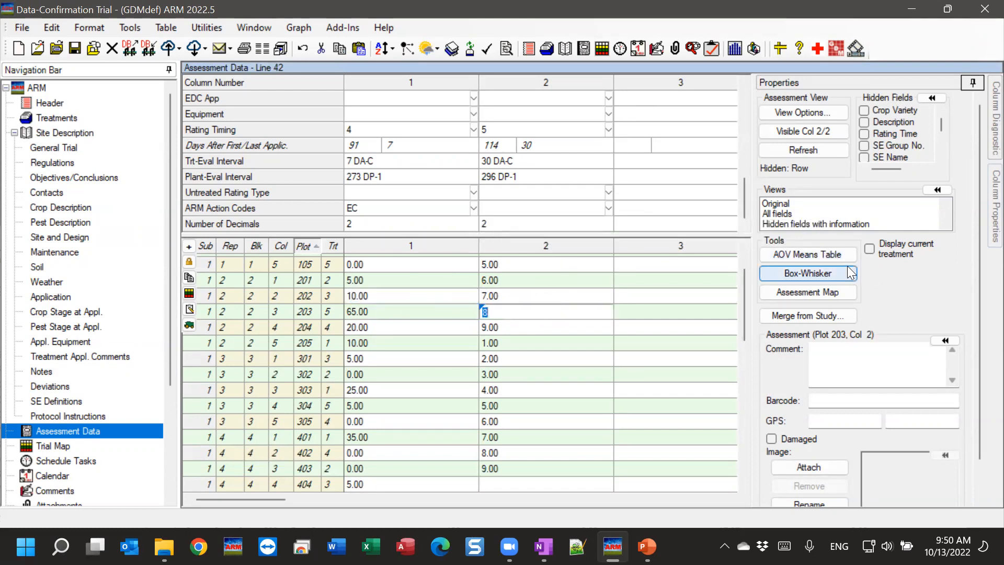
left_click(790, 254)
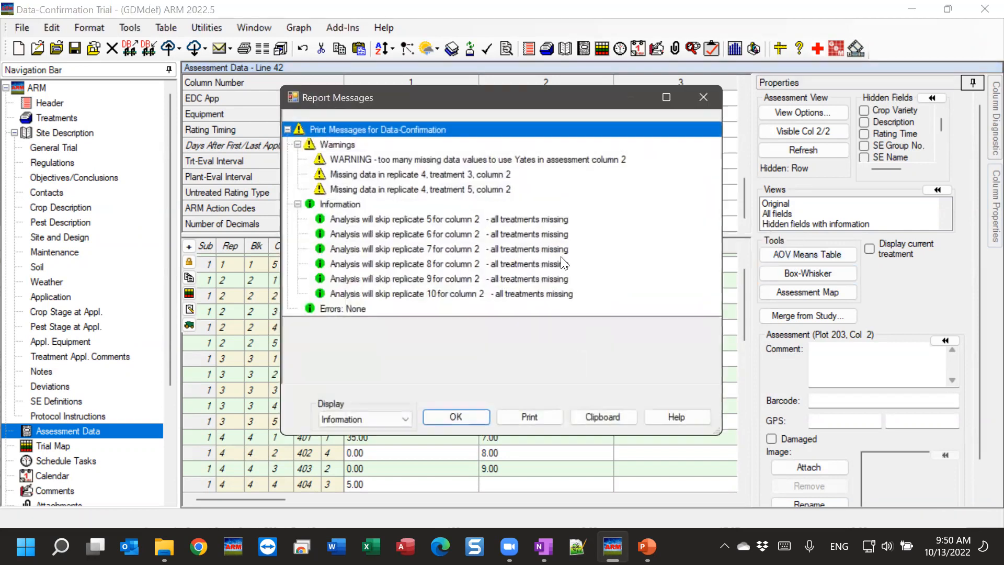
left_click(464, 410)
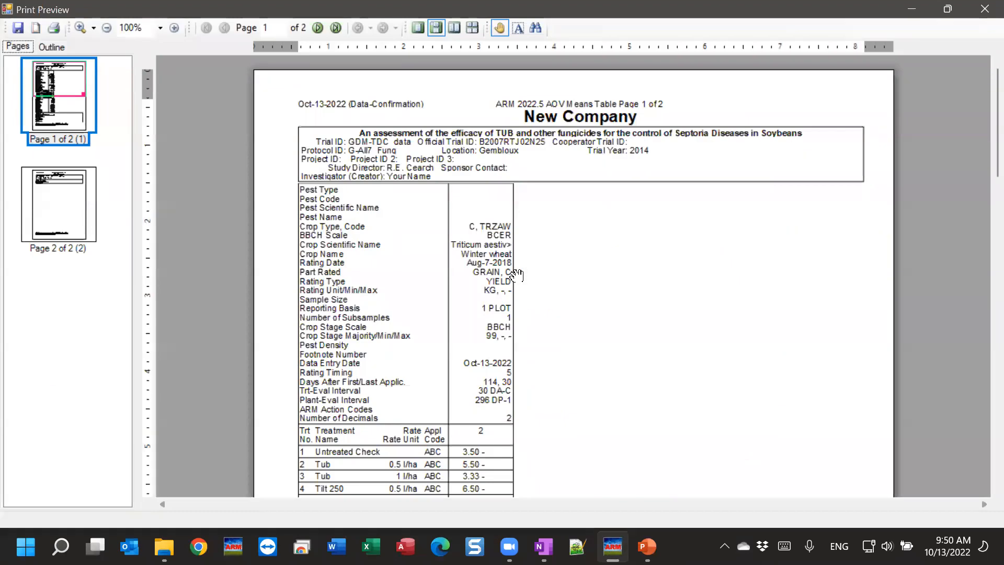
scroll(502, 277, "down", 3)
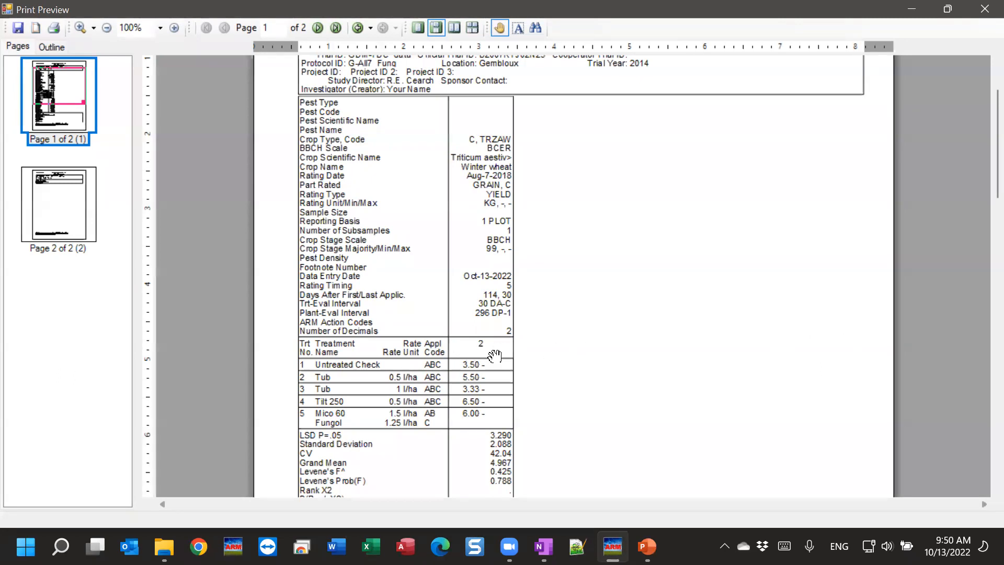
scroll(488, 396, "down", 4)
scroll(515, 397, "up", 3)
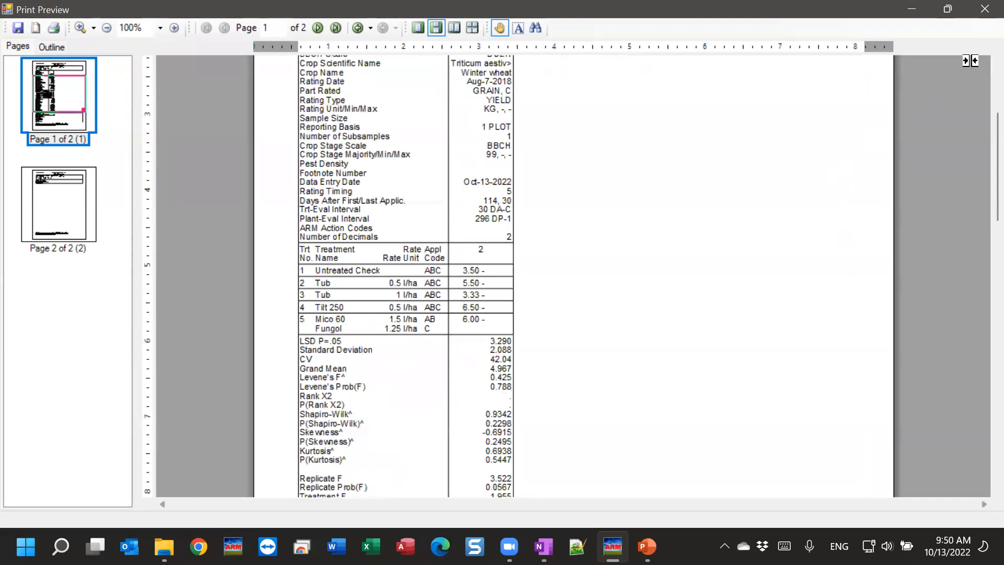
left_click(980, 13)
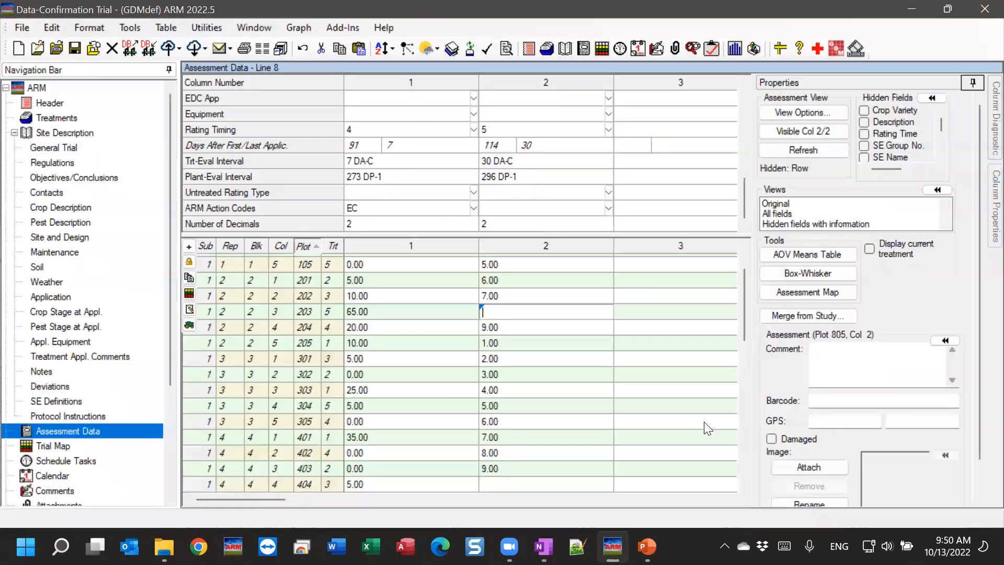
- Enter 8 as the column 2 value of plot 203 and select the column 1 value of plot 301
type("8")
left_click(542, 361)
left_click(392, 362)
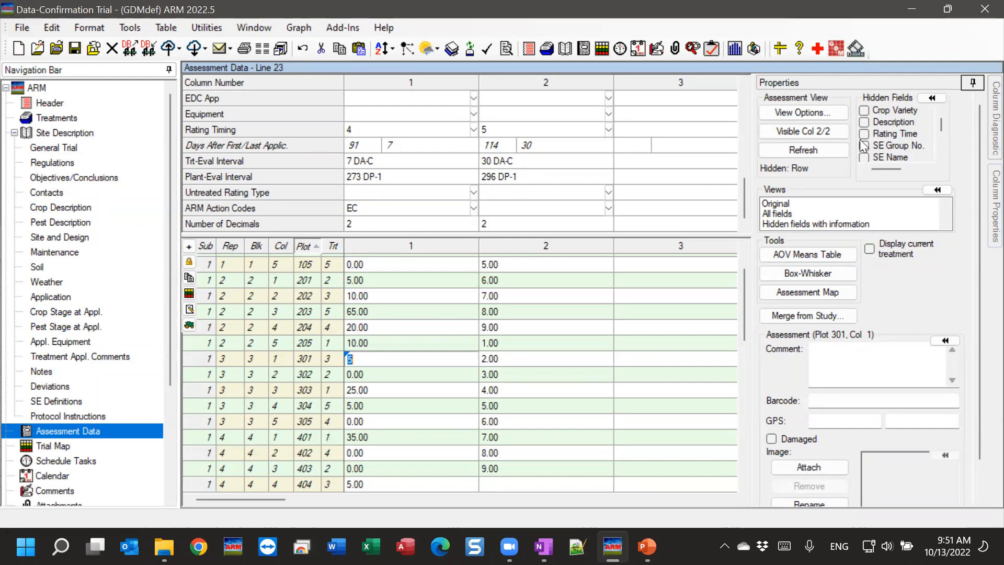
- Collapse the general assessment properties and keep the column properties with descriptive statistics for column 1 permanently displayed
left_click(802, 83)
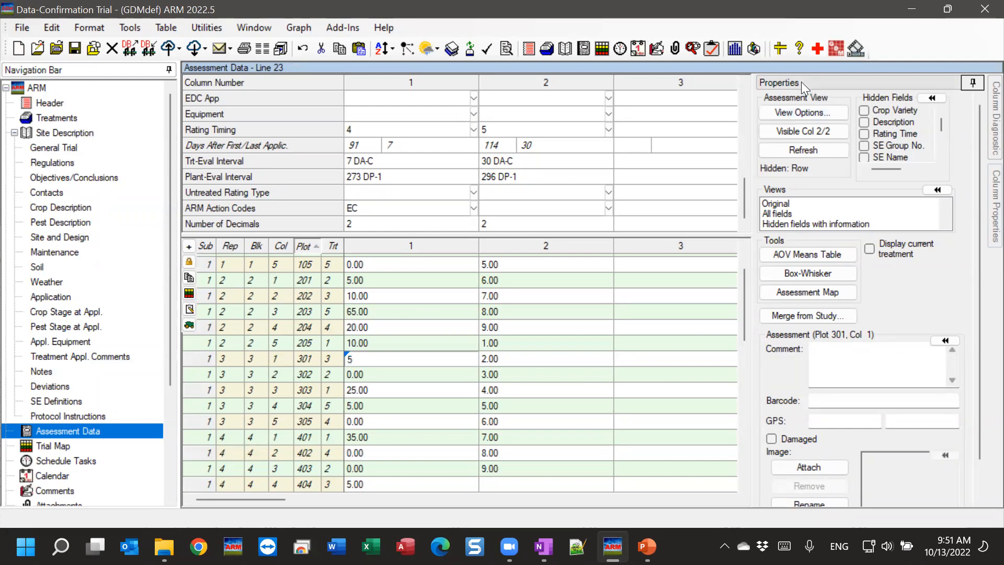
left_click(971, 84)
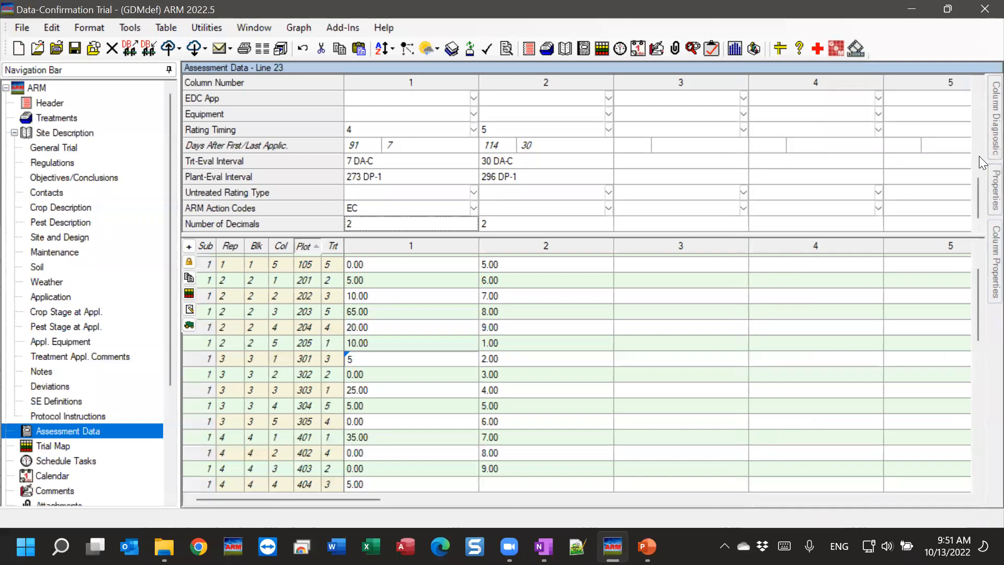
mouse_move(982, 287)
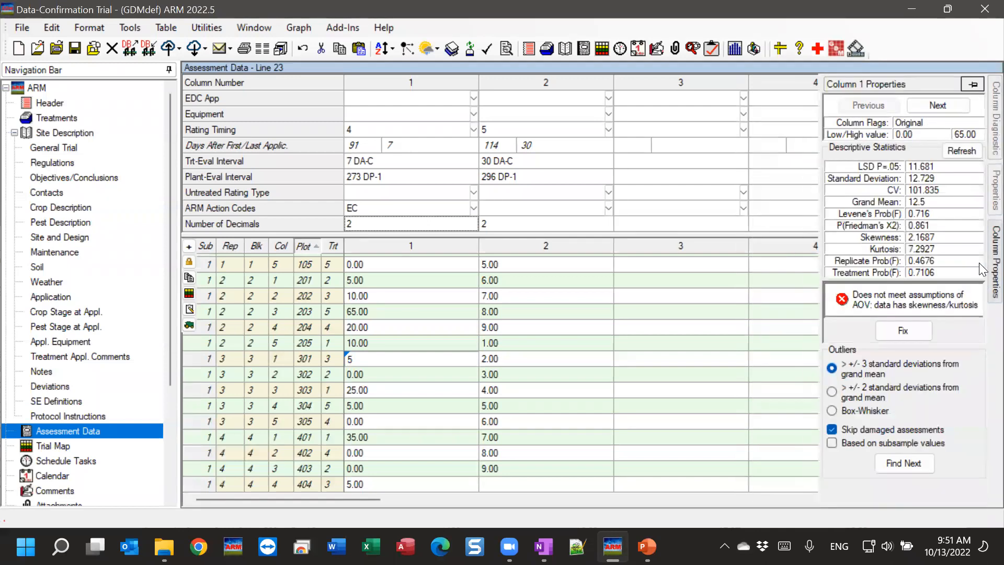
left_click(979, 270)
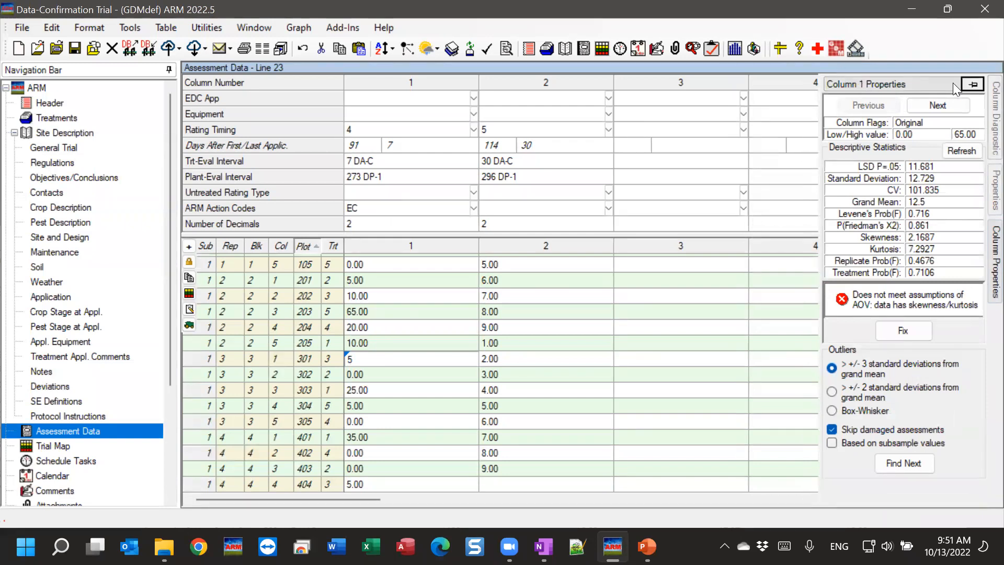
left_click(973, 85)
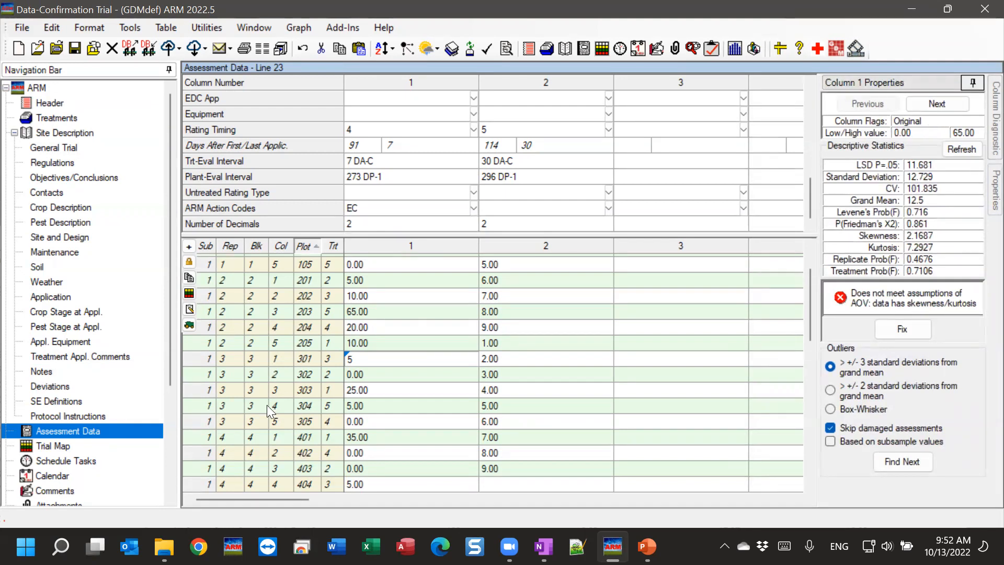
- Set the column 1 value of plot 302 to 12 and refresh the column's descriptive statistics
left_click(403, 369)
type("12")
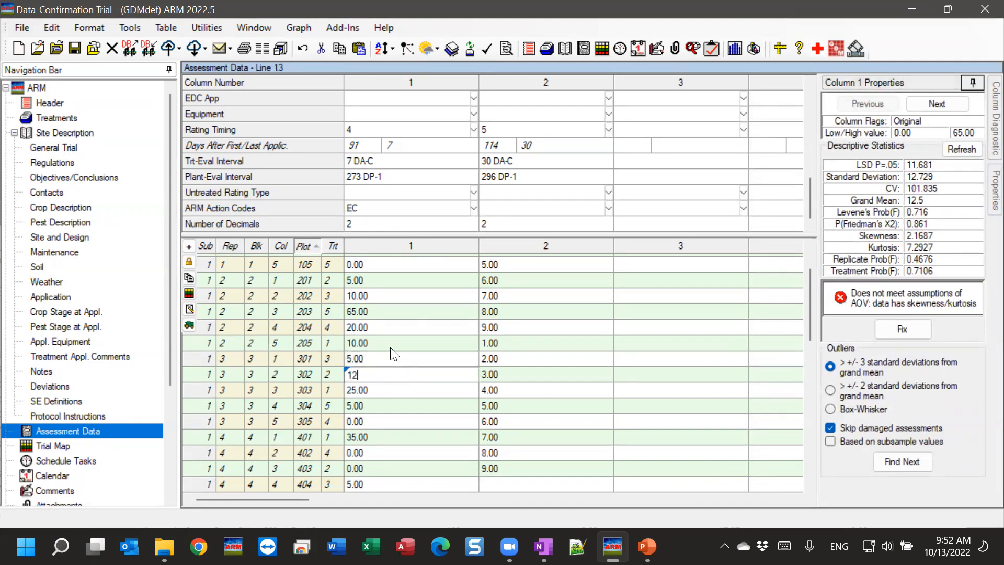
left_click(390, 345)
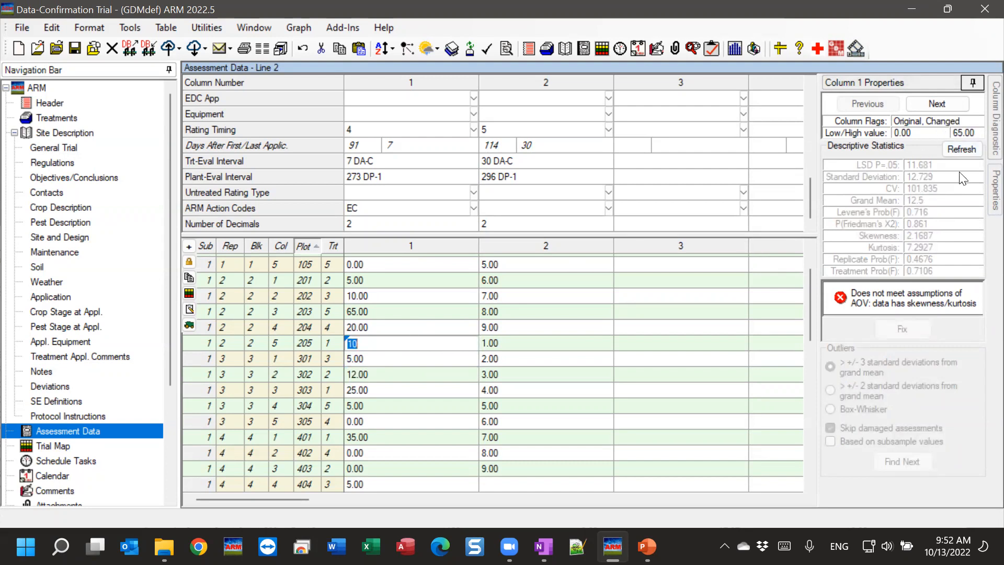
left_click(961, 149)
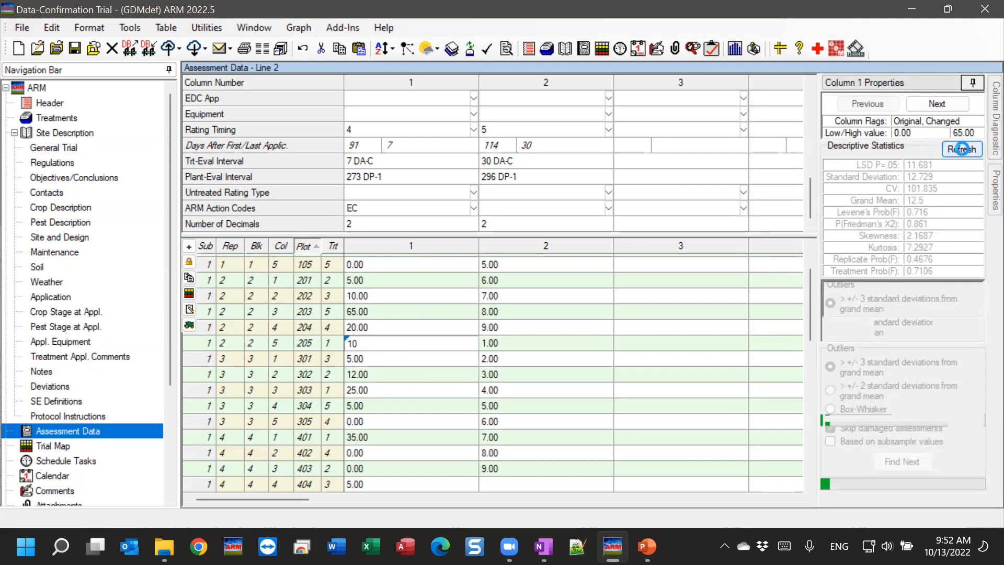
left_click(432, 341)
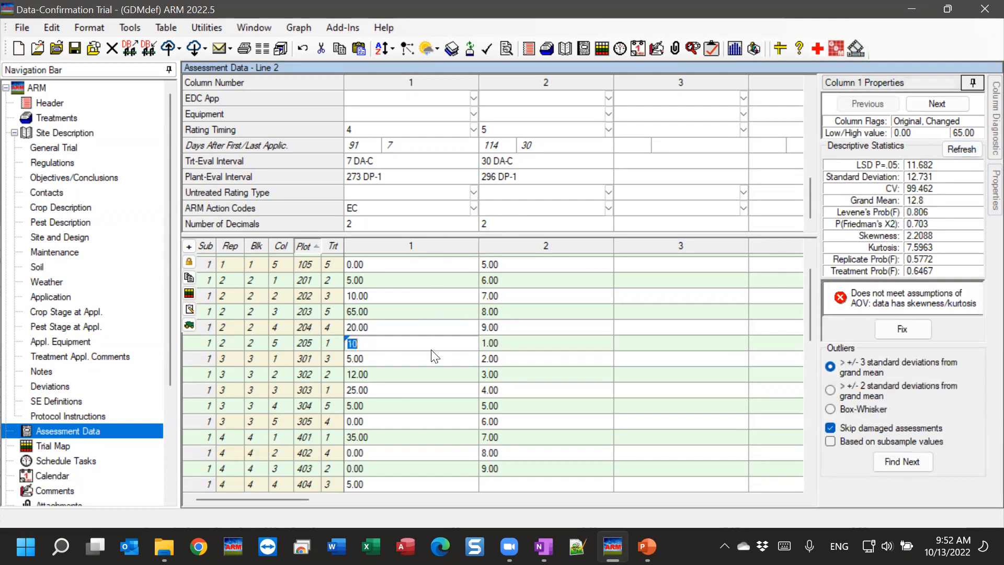
- Undo the value change in plot 302 and refresh the descriptive statistics of column 1
left_click(55, 29)
left_click(81, 47)
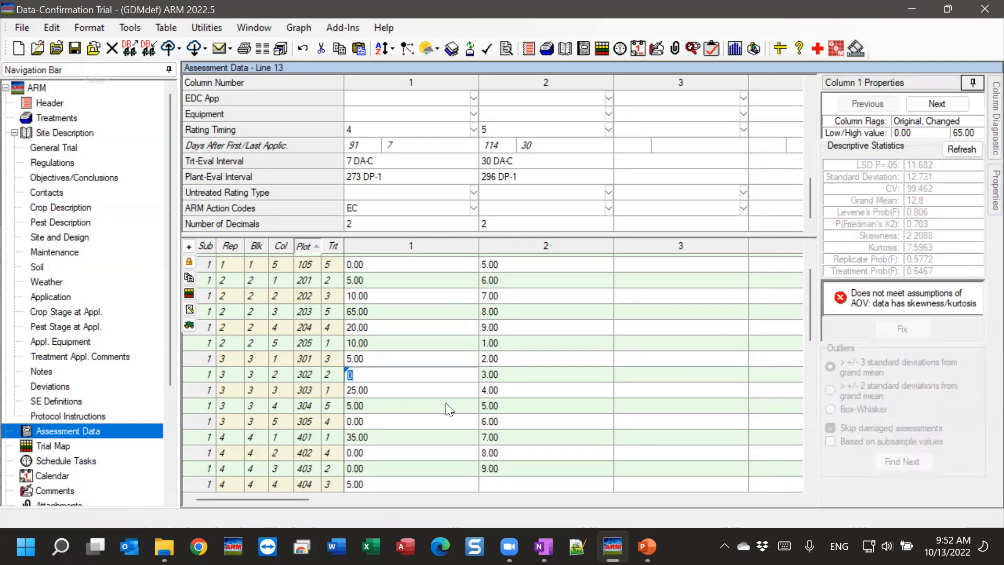
left_click(390, 281)
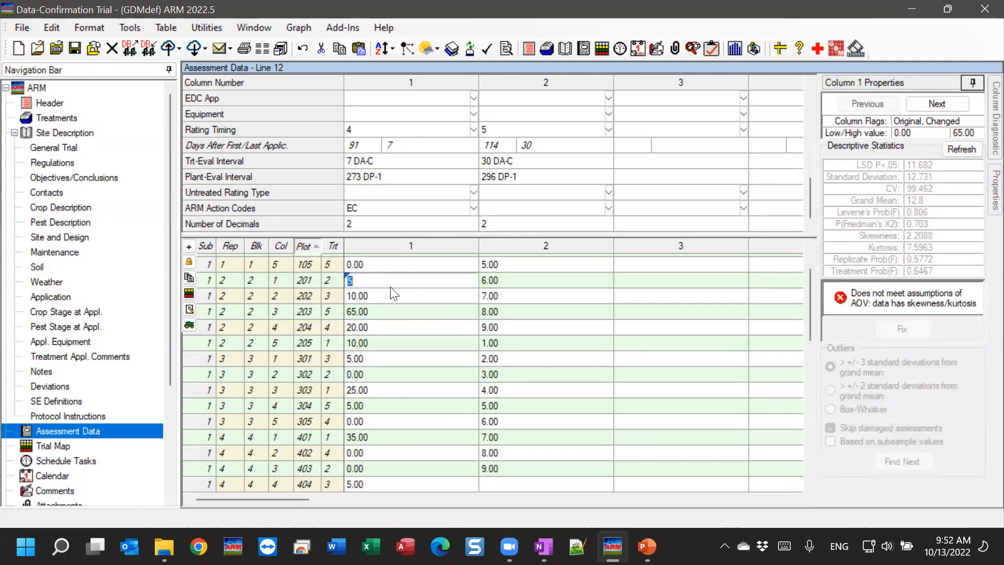
left_click(959, 153)
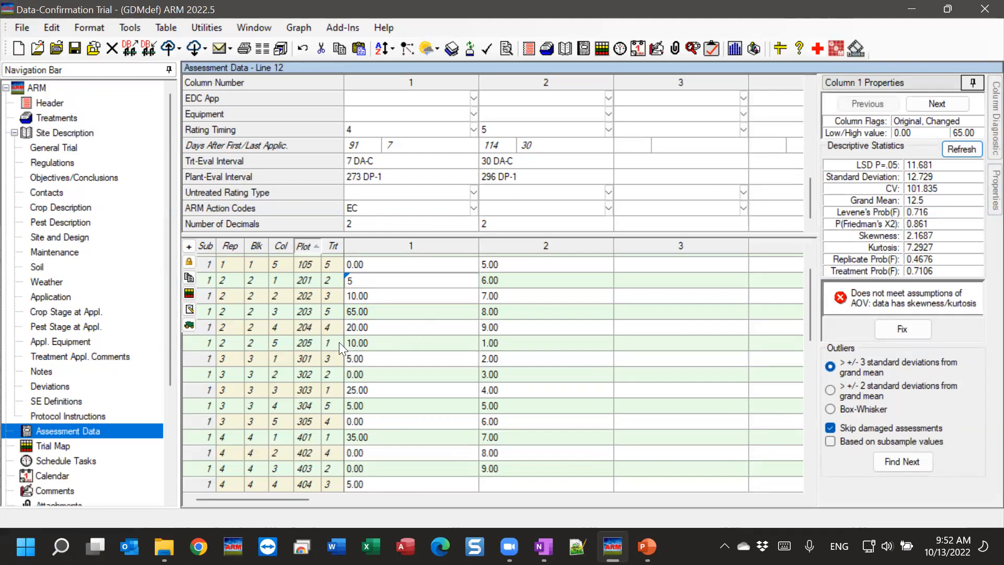
- Set the rating unit minimum to 0 and maximum to 100 for column 1
scroll(414, 180, "up", 3)
scroll(414, 180, "up", 3)
left_click(419, 166)
type("0")
left_click(457, 168)
type("100")
left_click(437, 332)
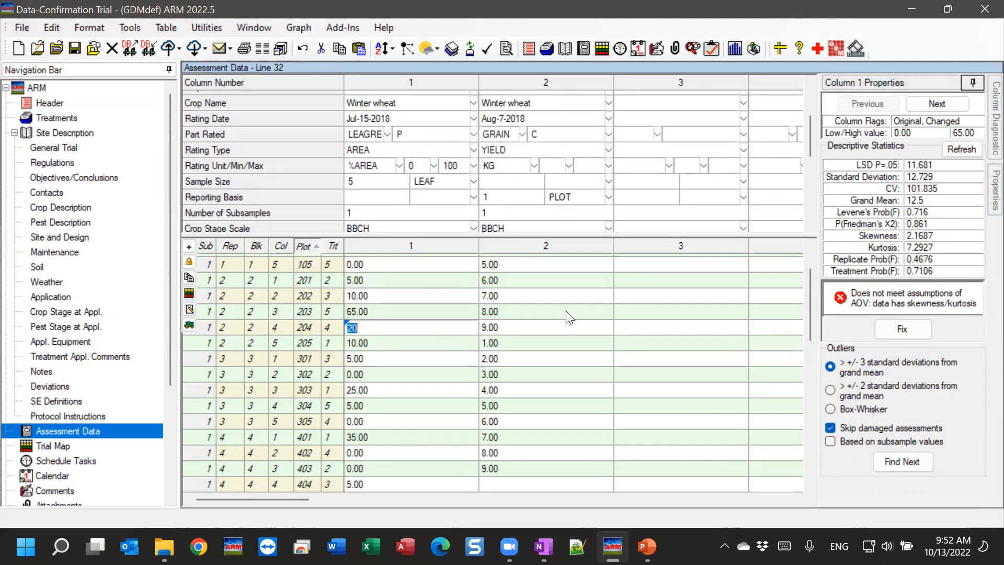
- Find the next outlier in column 1 using the Box-Whisker criterion
key("Up")
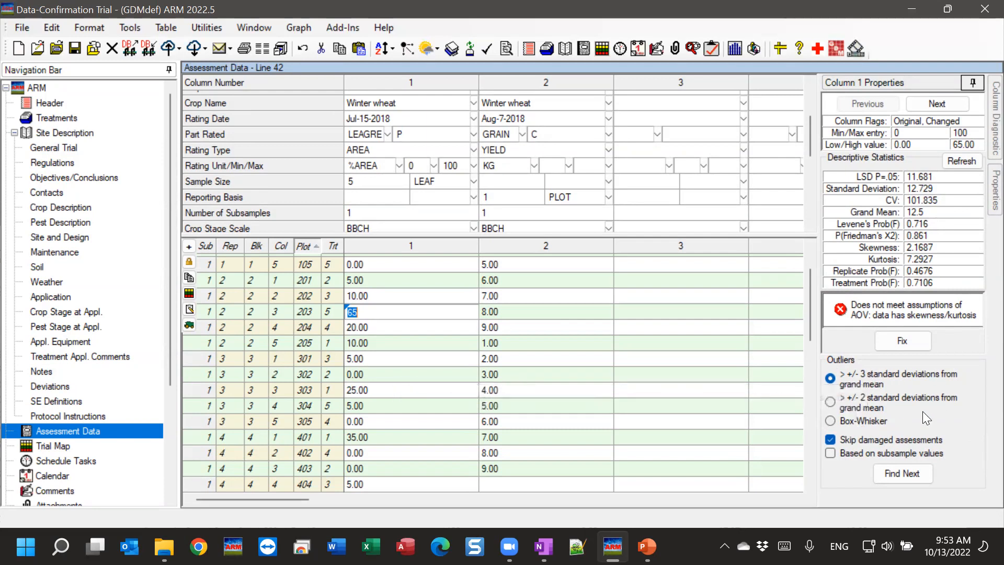
left_click(850, 421)
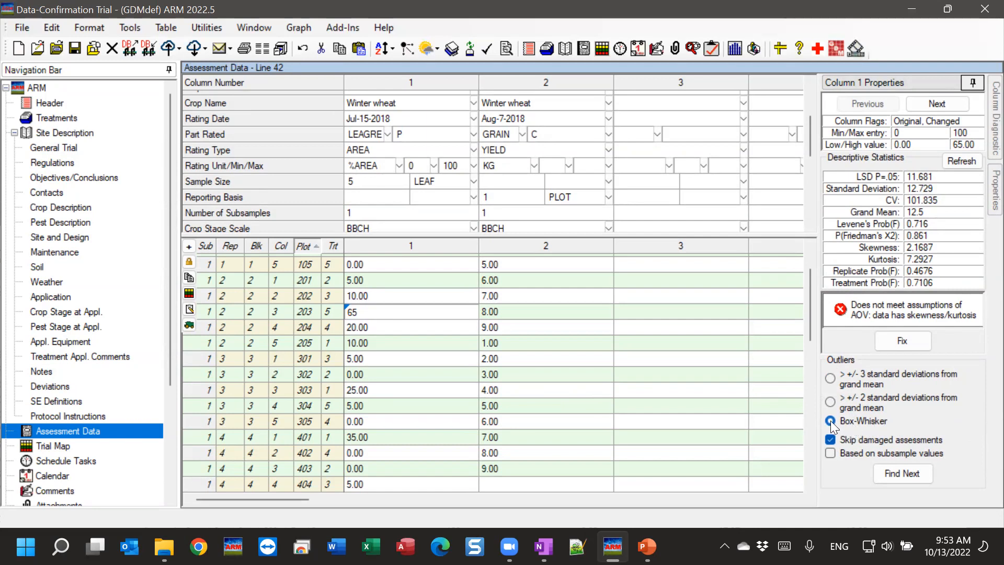
left_click(902, 476)
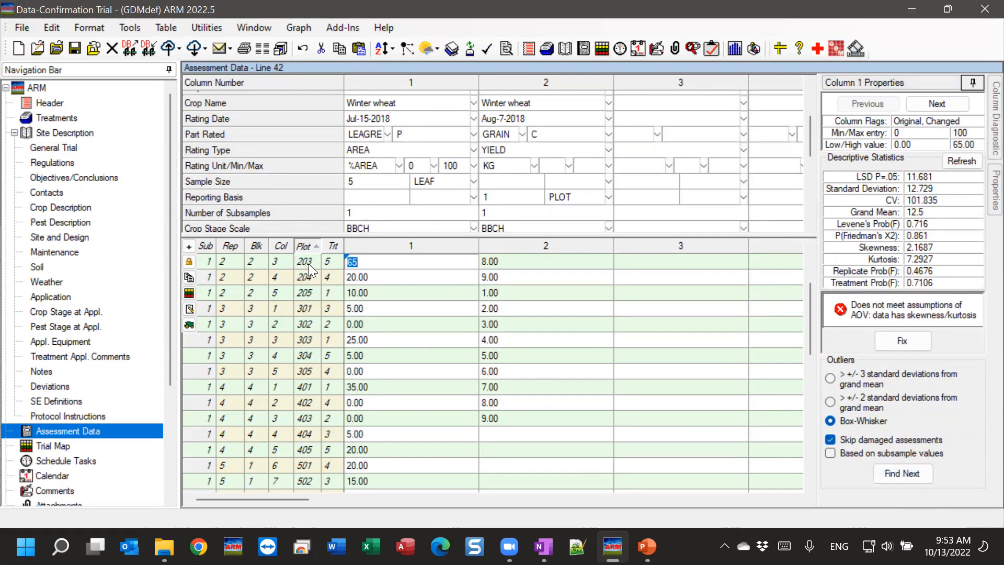
- Restart the Box-Whisker outlier search in column 1 from plot 101 and find the next outlier
scroll(379, 273, "up", 1)
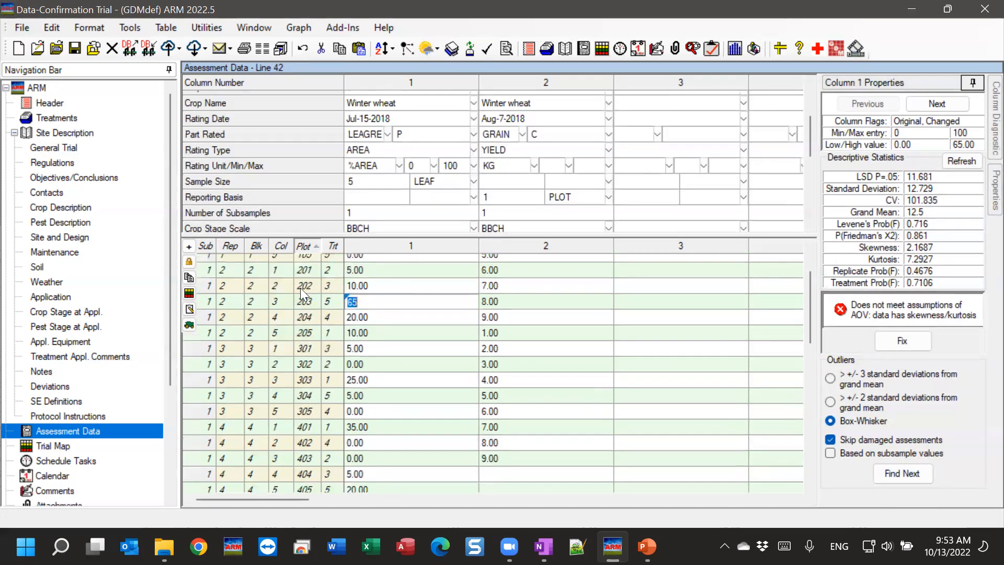
left_click(372, 303)
left_click(368, 316)
scroll(419, 366, "up", 2)
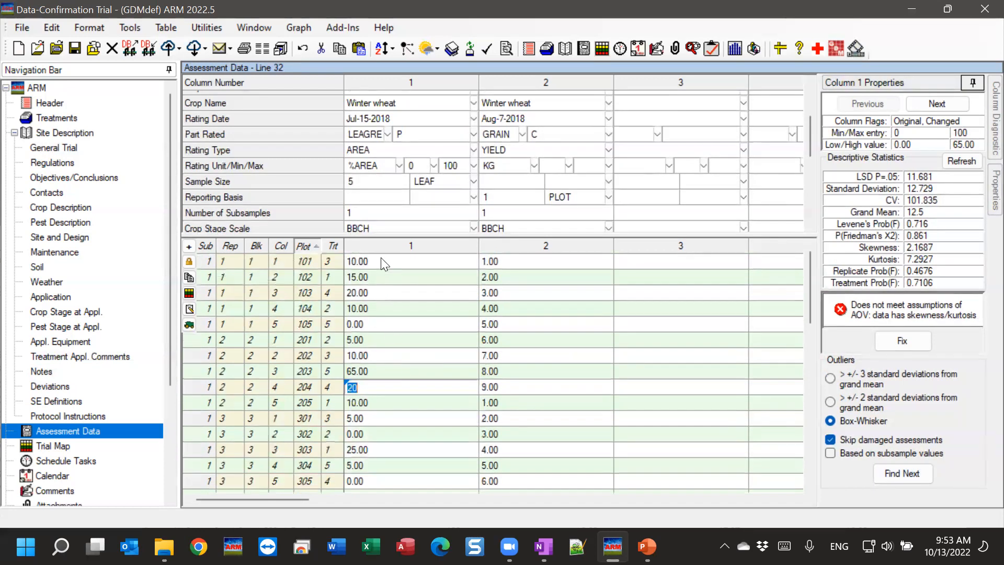
left_click(308, 261)
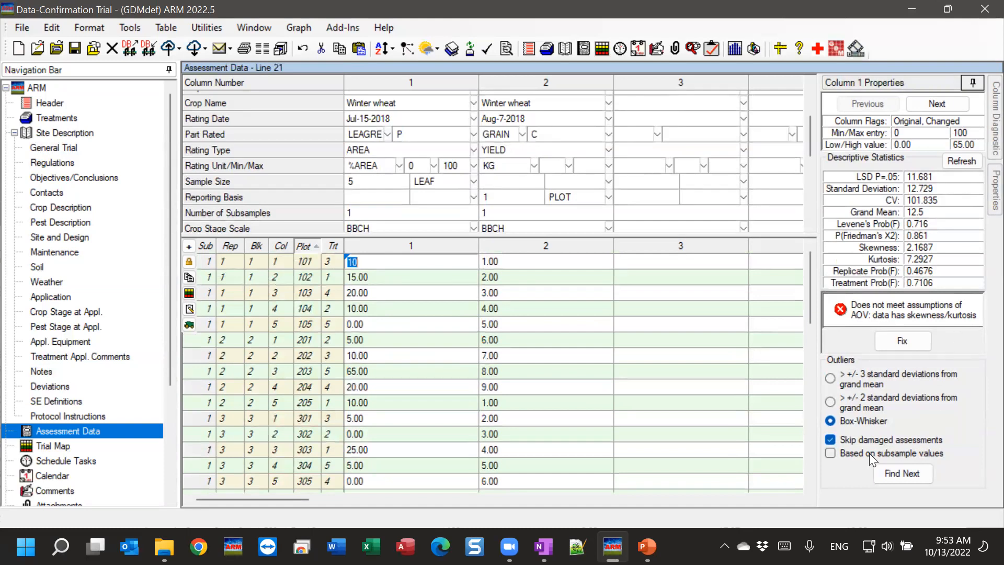
left_click(898, 475)
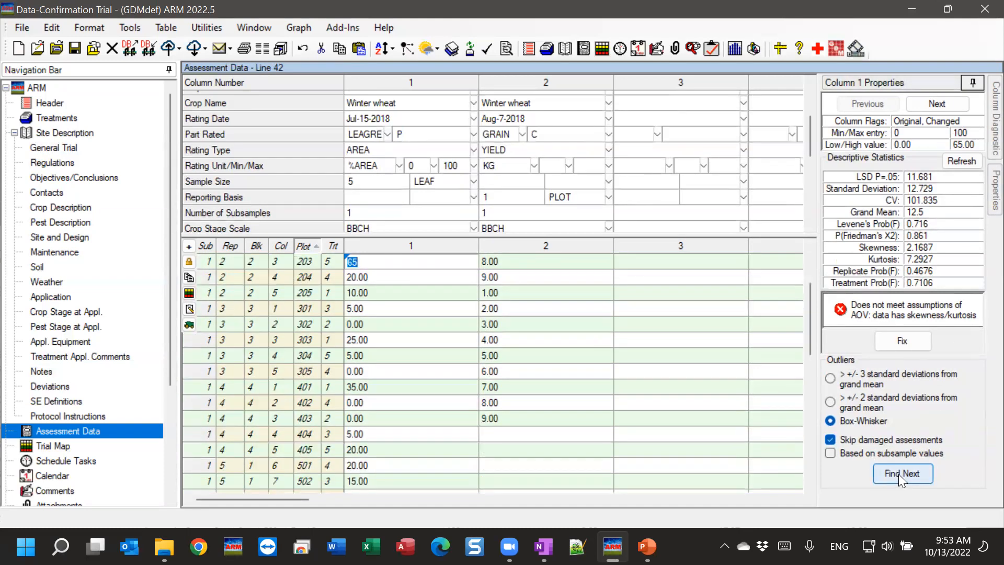
left_click(368, 263)
- Search column 1 for outliers more than 3 standard deviations from the grand mean, then repeat the search starting from plot 105
left_click(846, 403)
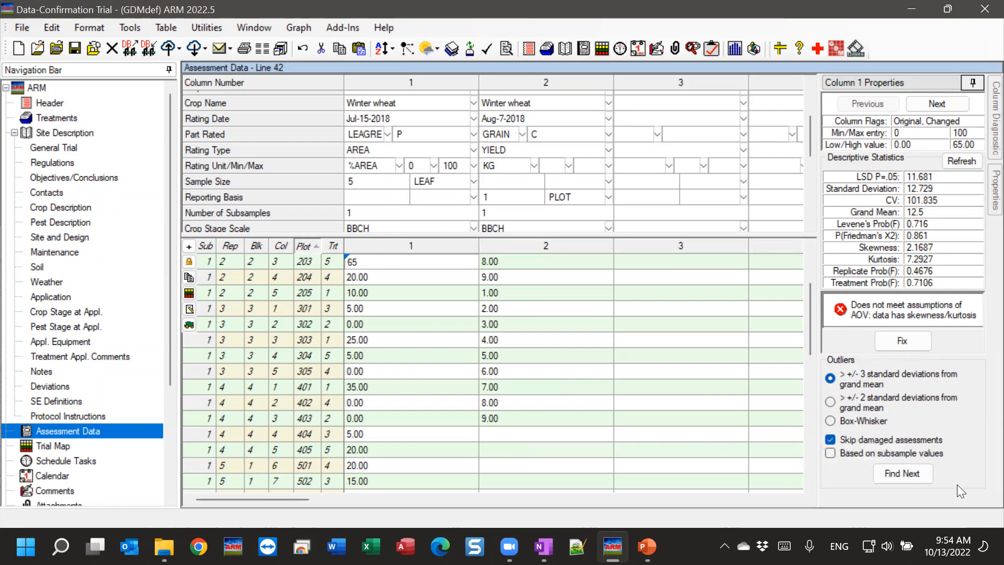
left_click(912, 474)
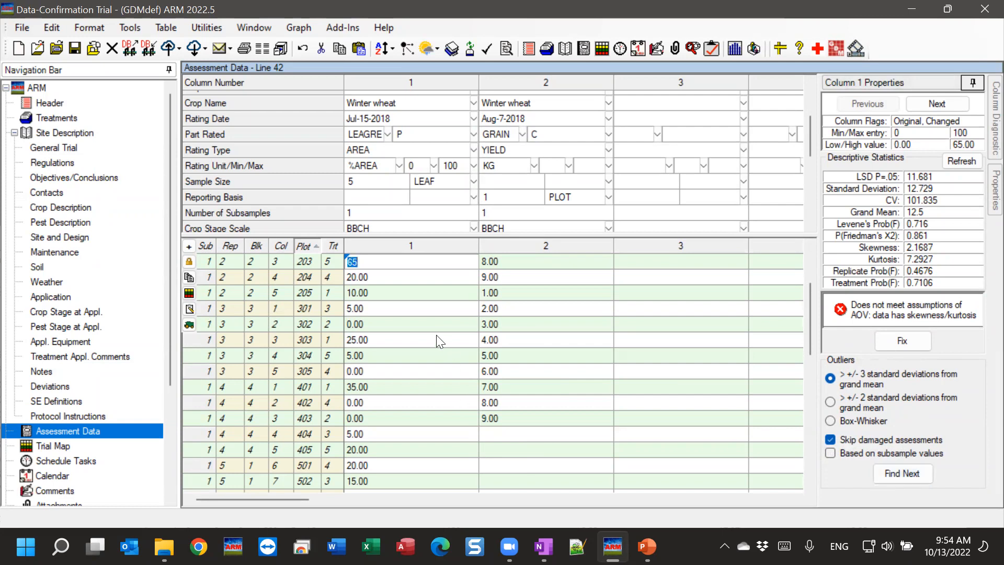
scroll(436, 335, "up", 2)
left_click(430, 293)
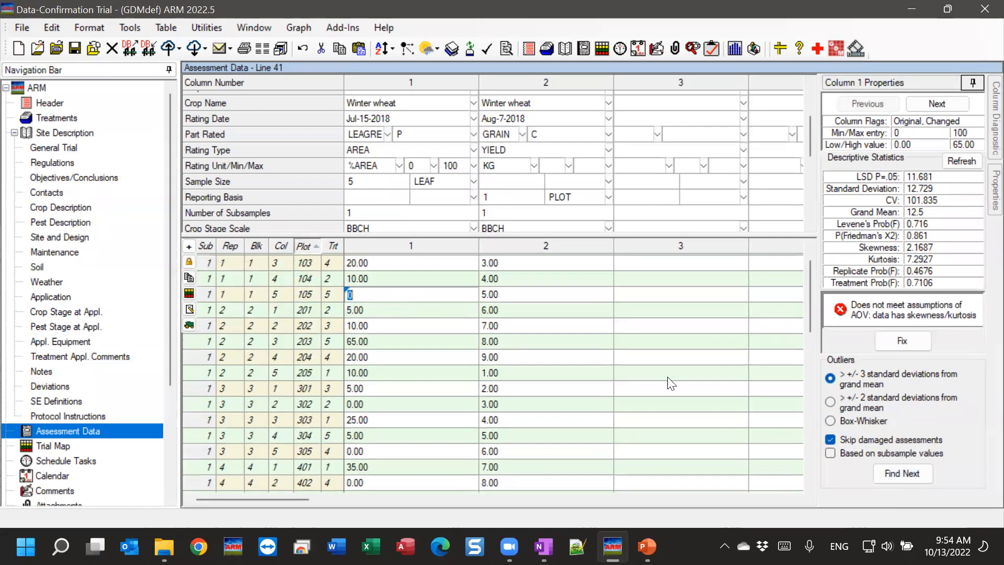
left_click(922, 472)
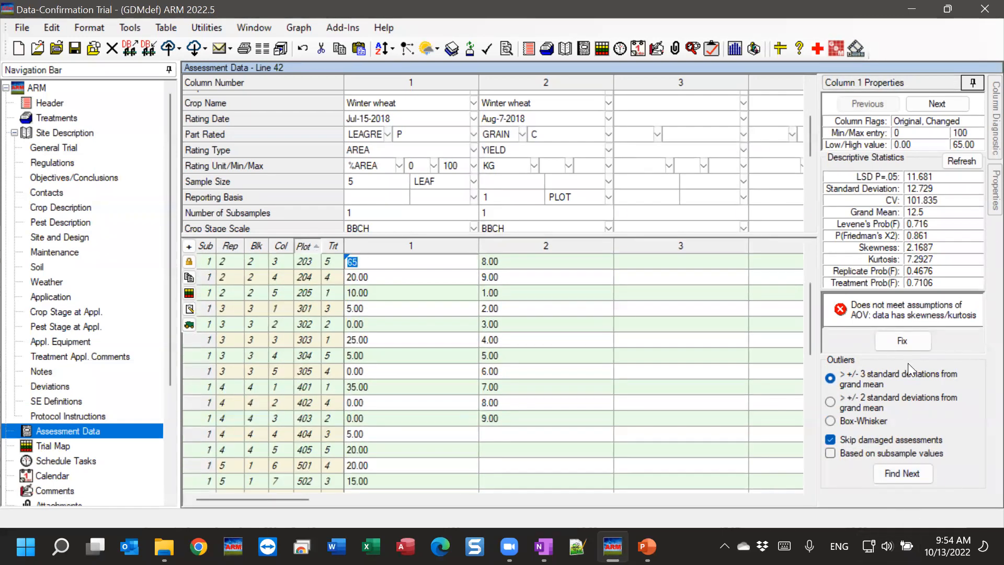
- Step repeatedly through the column 1 outliers that lie more than 2 standard deviations from the grand mean
left_click(853, 407)
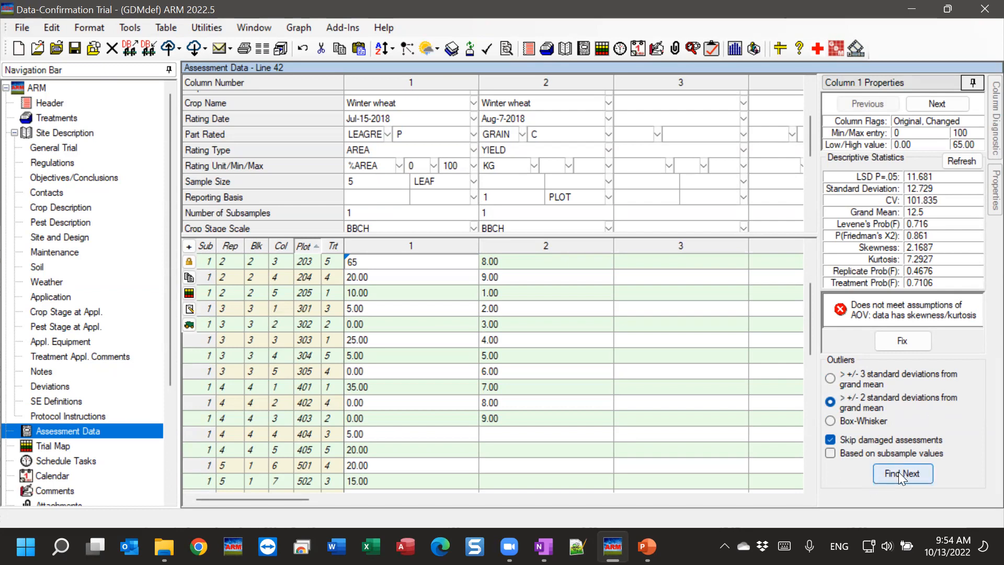
left_click(912, 476)
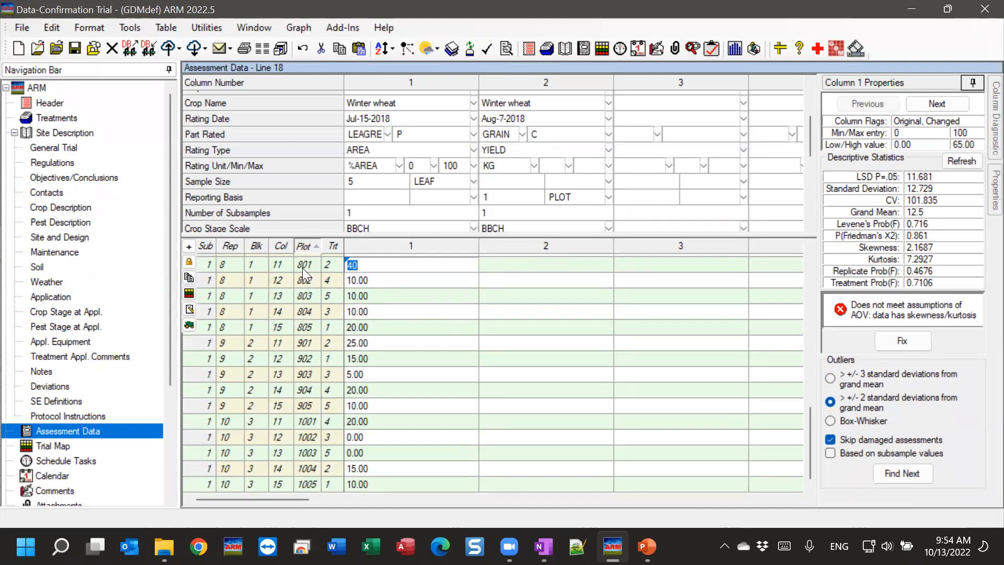
left_click(907, 480)
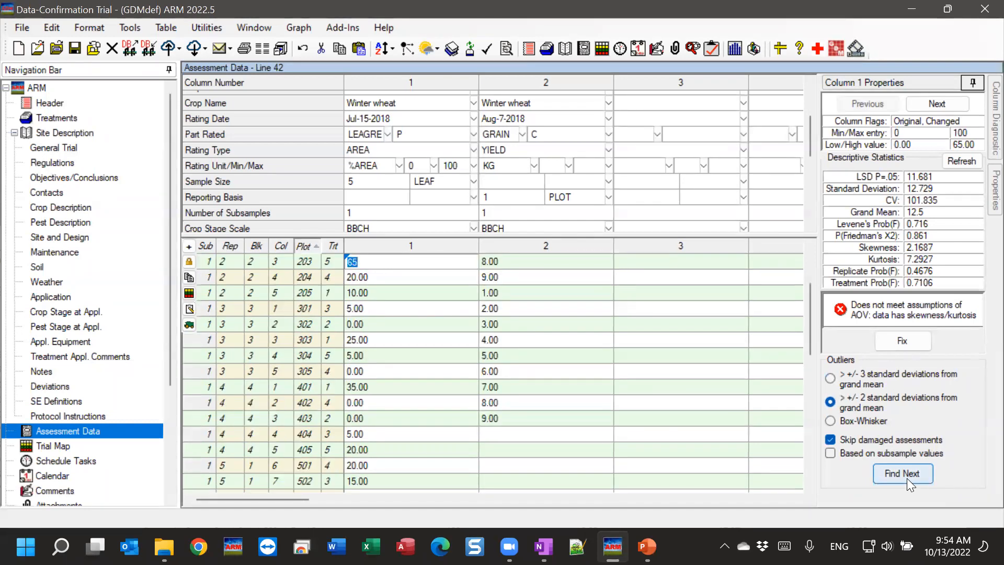
left_click(907, 477)
left_click(906, 477)
left_click(906, 477)
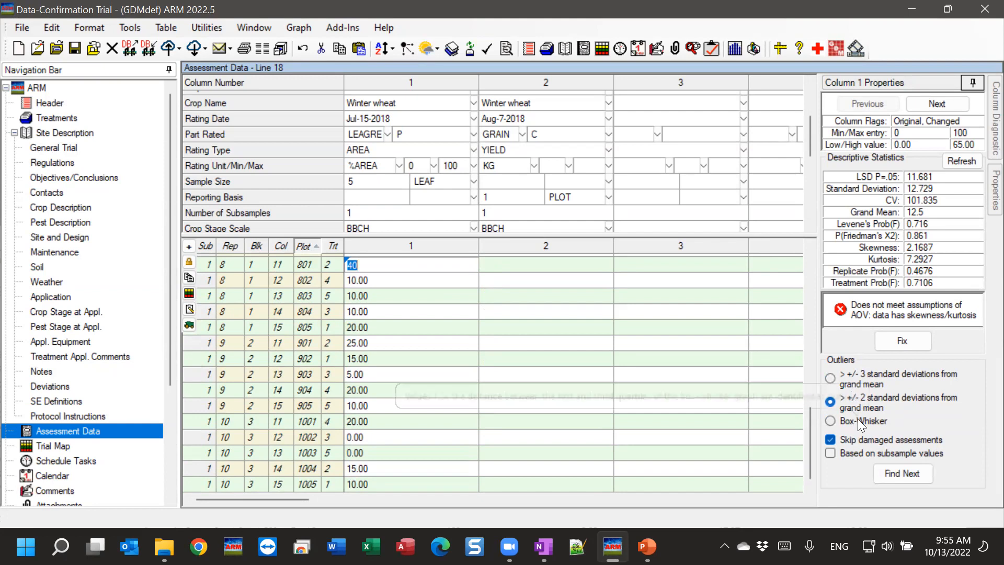
- Check the explanations of the Box-Whisker and 2 standard deviations criteria, and set the outlier criterion to > +/- 3 standard deviations
mouse_move(858, 418)
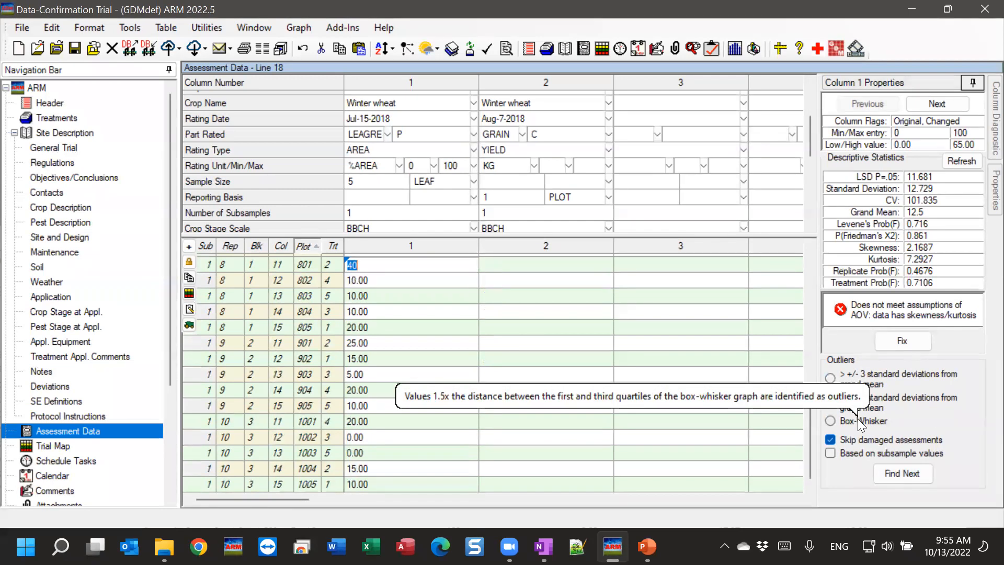
left_click(858, 398)
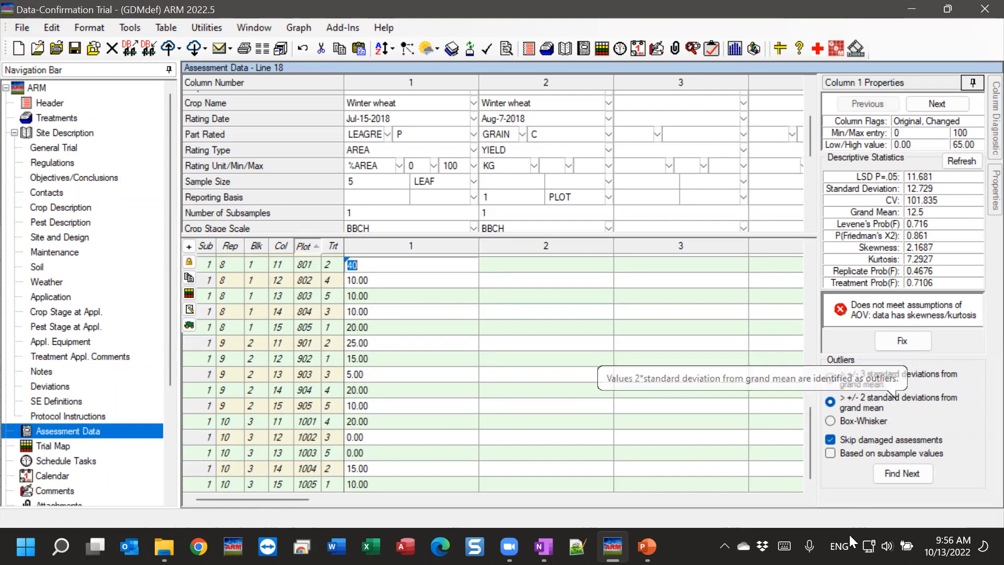
left_click(831, 378)
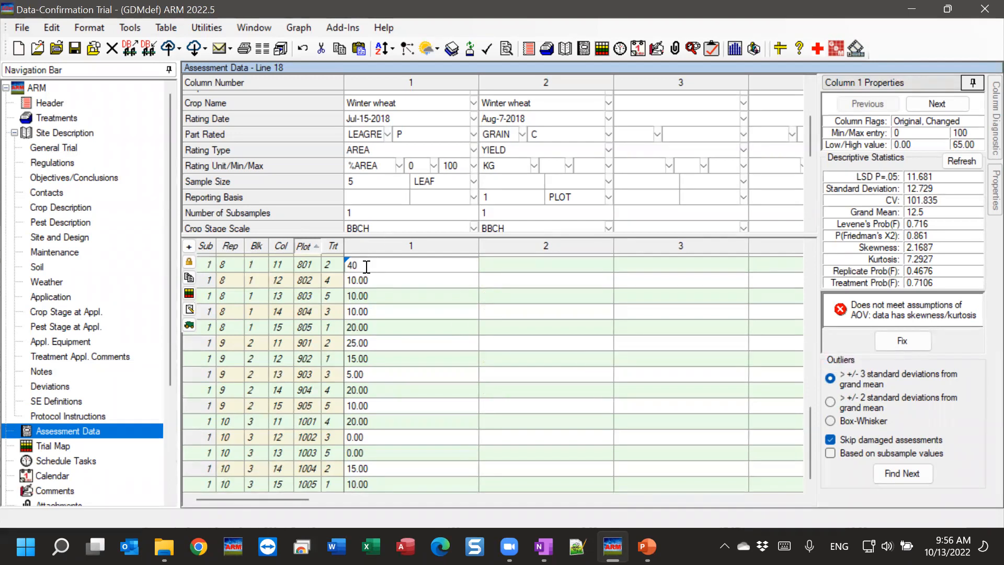
left_click_drag(382, 267, 315, 281)
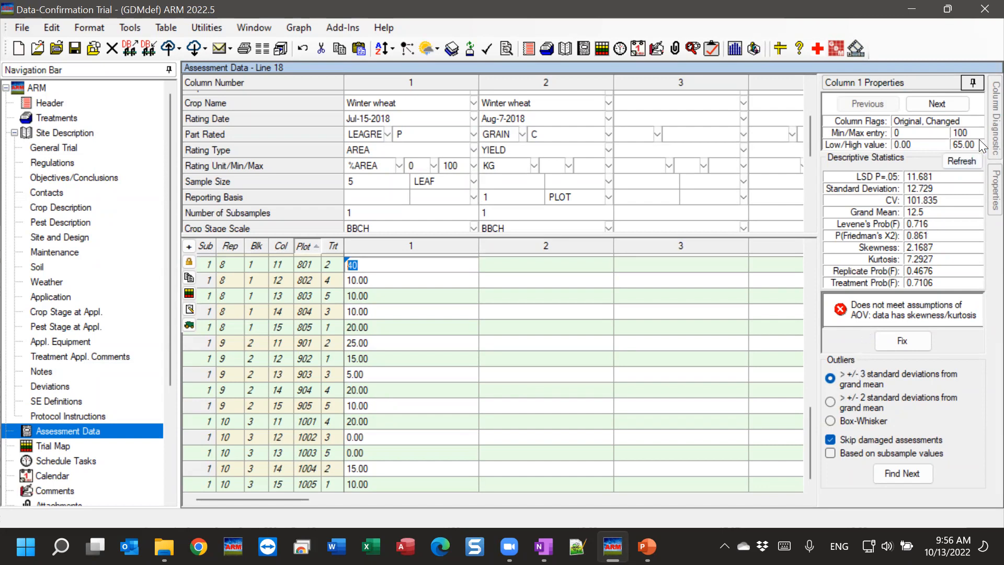
- Examine the diagnostics and recommendations for column 1, reopening them from the column's value in plot 901
left_click(995, 118)
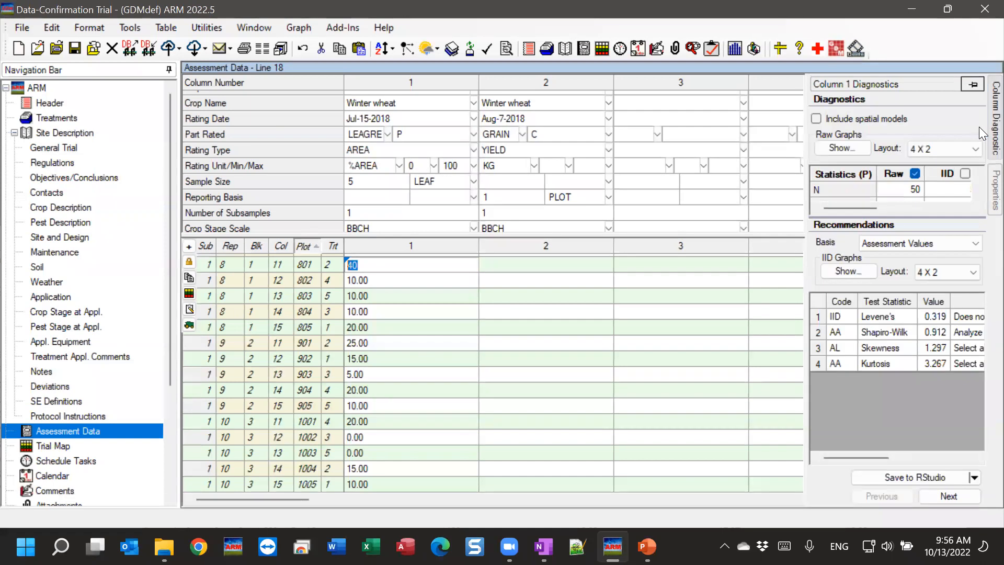
left_click(982, 133)
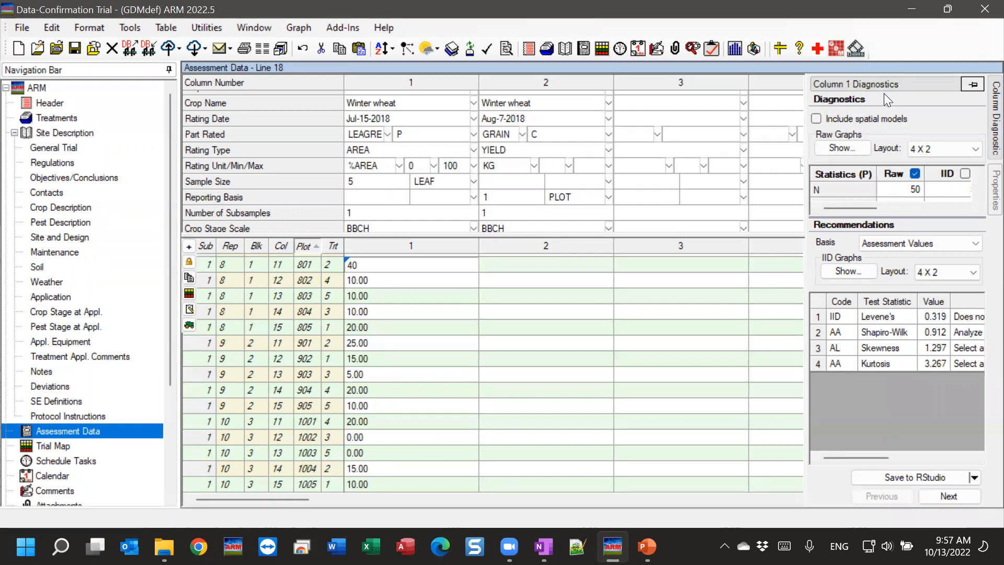
left_click(782, 328)
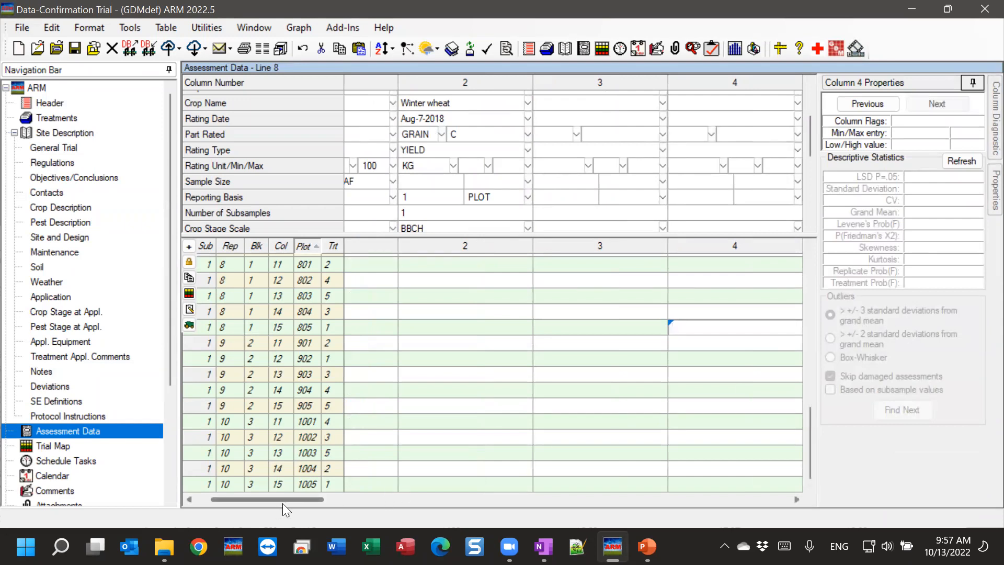
left_click_drag(282, 503, 214, 502)
left_click(448, 345)
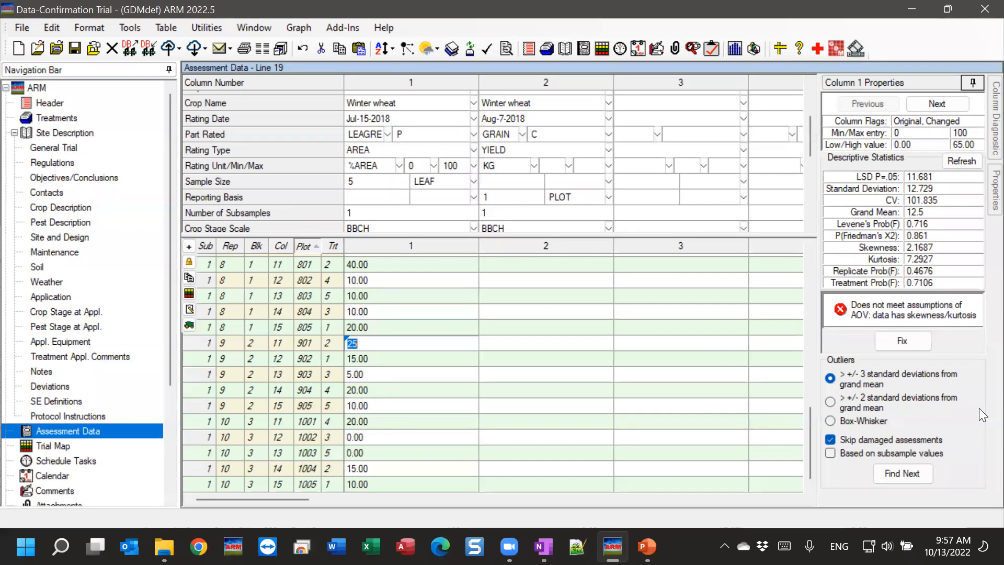
left_click(994, 118)
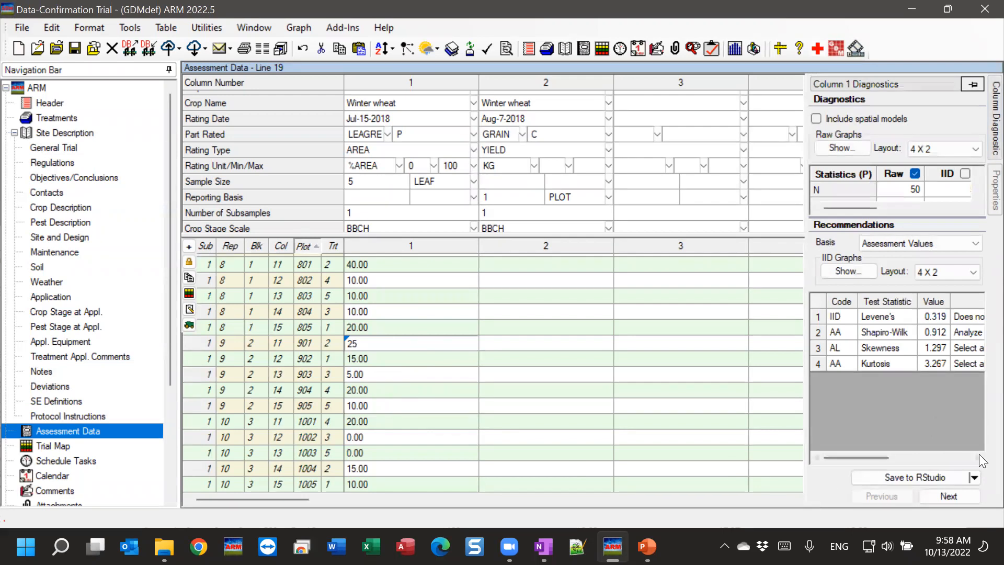
- Close the column diagnostics and go back to the first assessment value of column 1 in plot 101
left_click(410, 423)
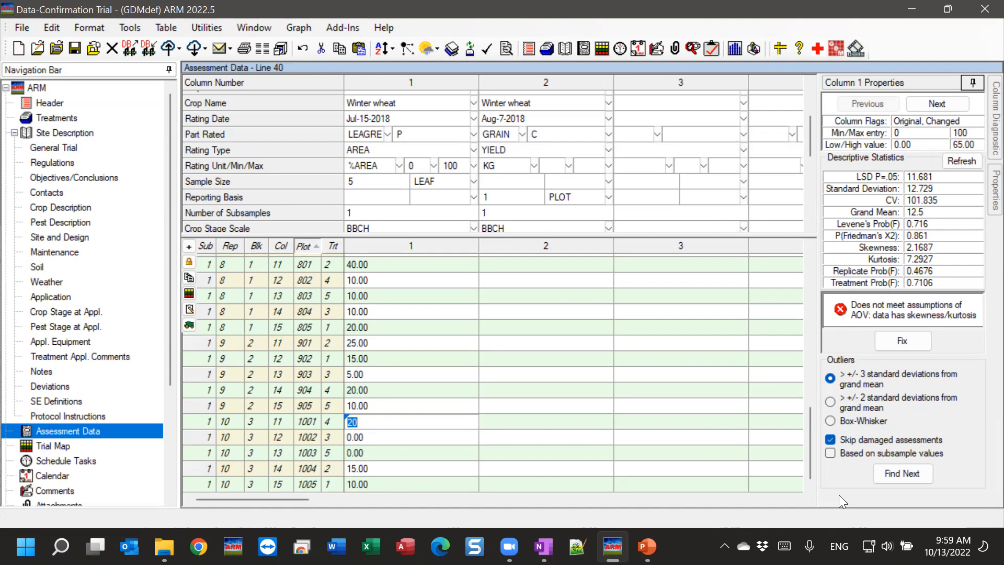
left_click(385, 245)
key("ctrl+Home")
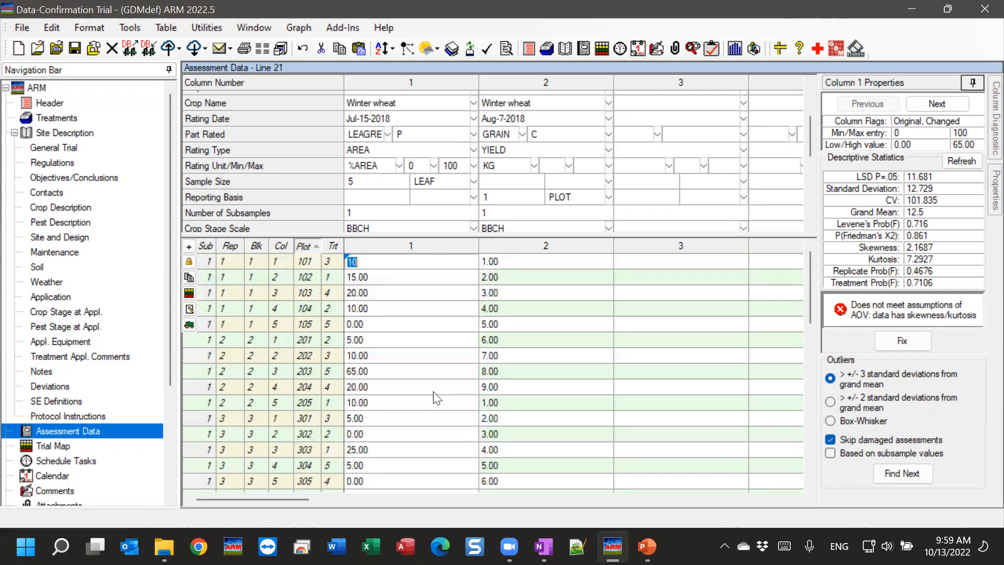